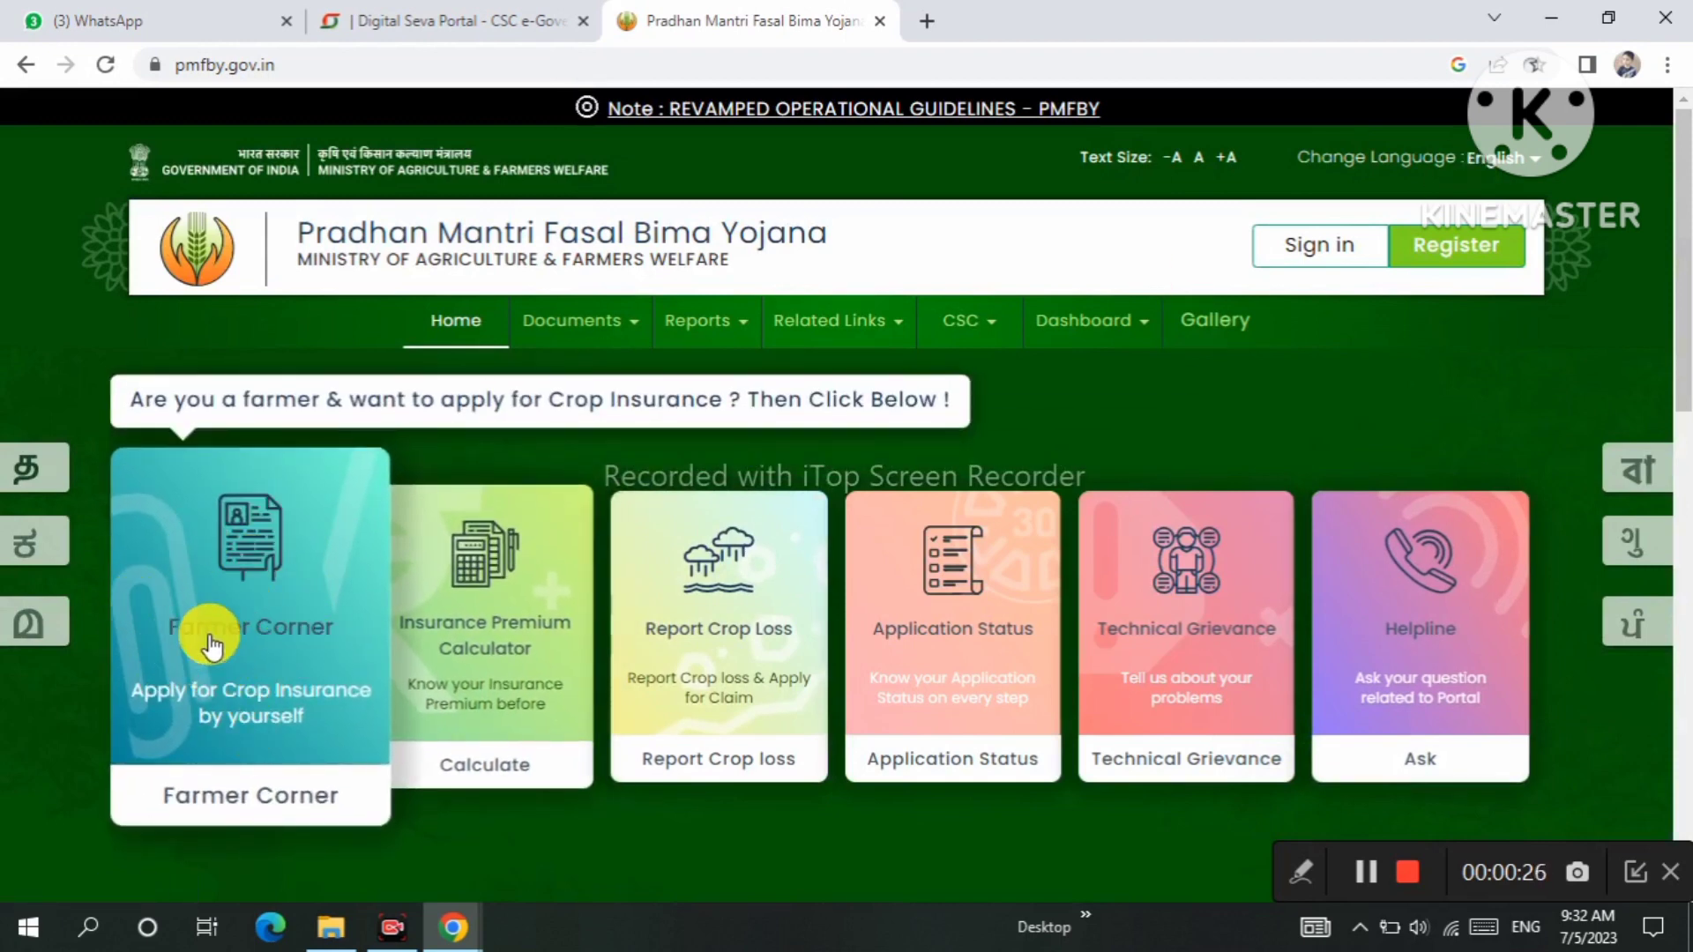
Open the CSC login and filter the season list by the state Maharashtra.
{"action": "left_click", "coordinate": [977, 333]}
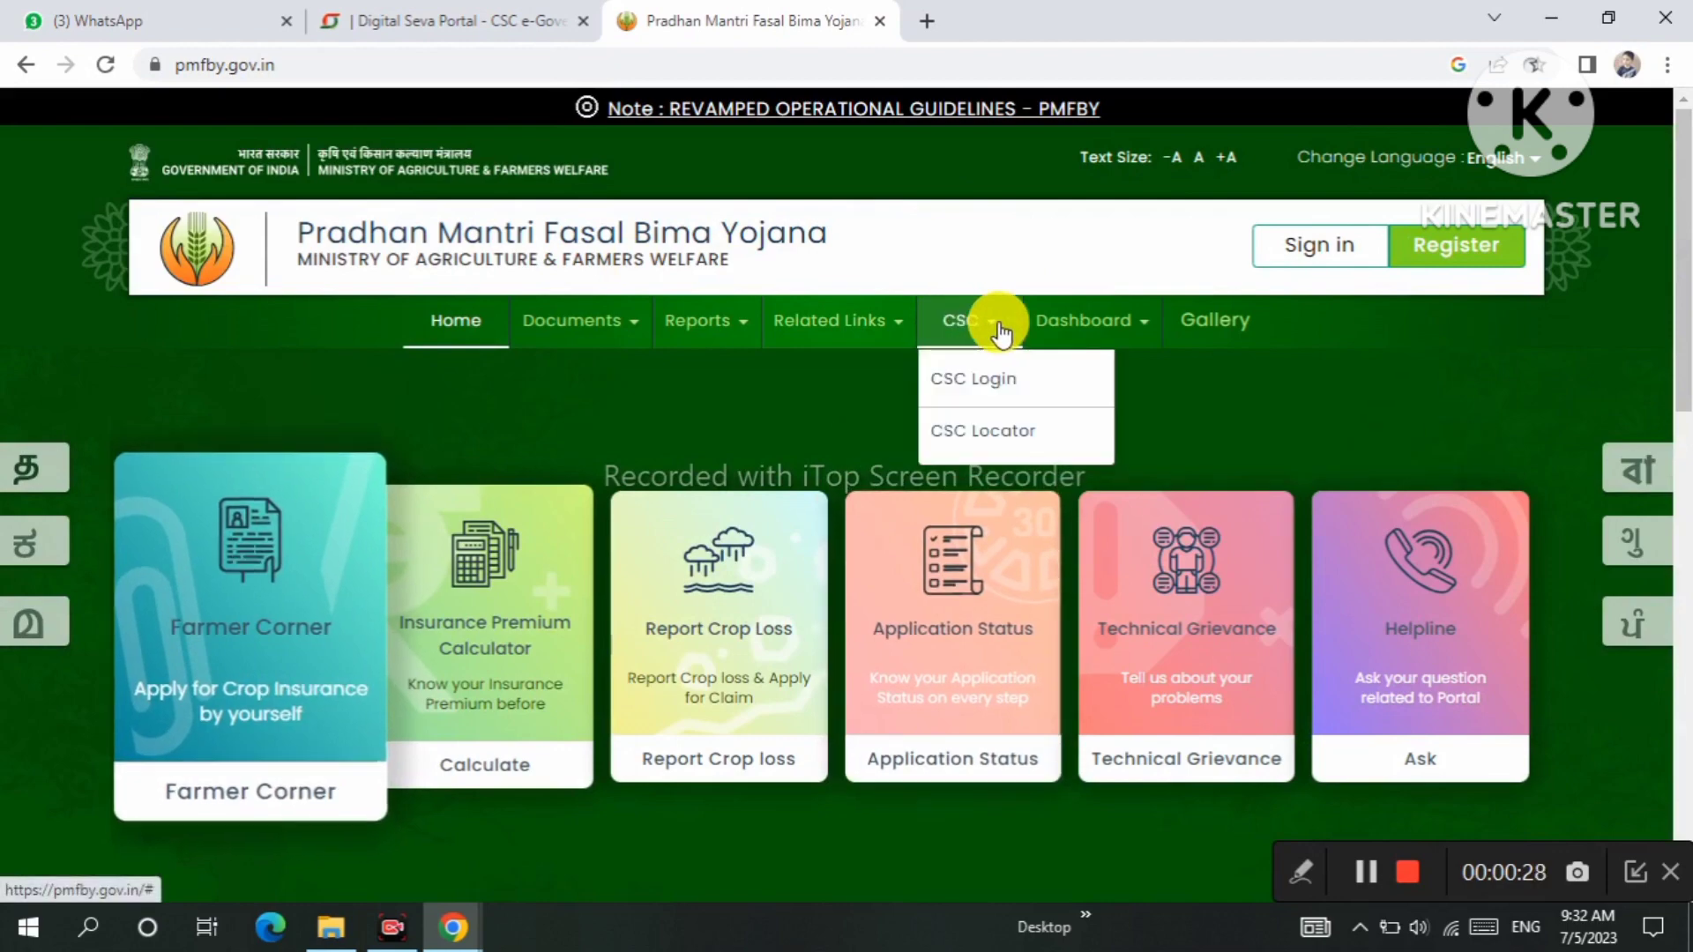
{"action": "left_click", "coordinate": [984, 381]}
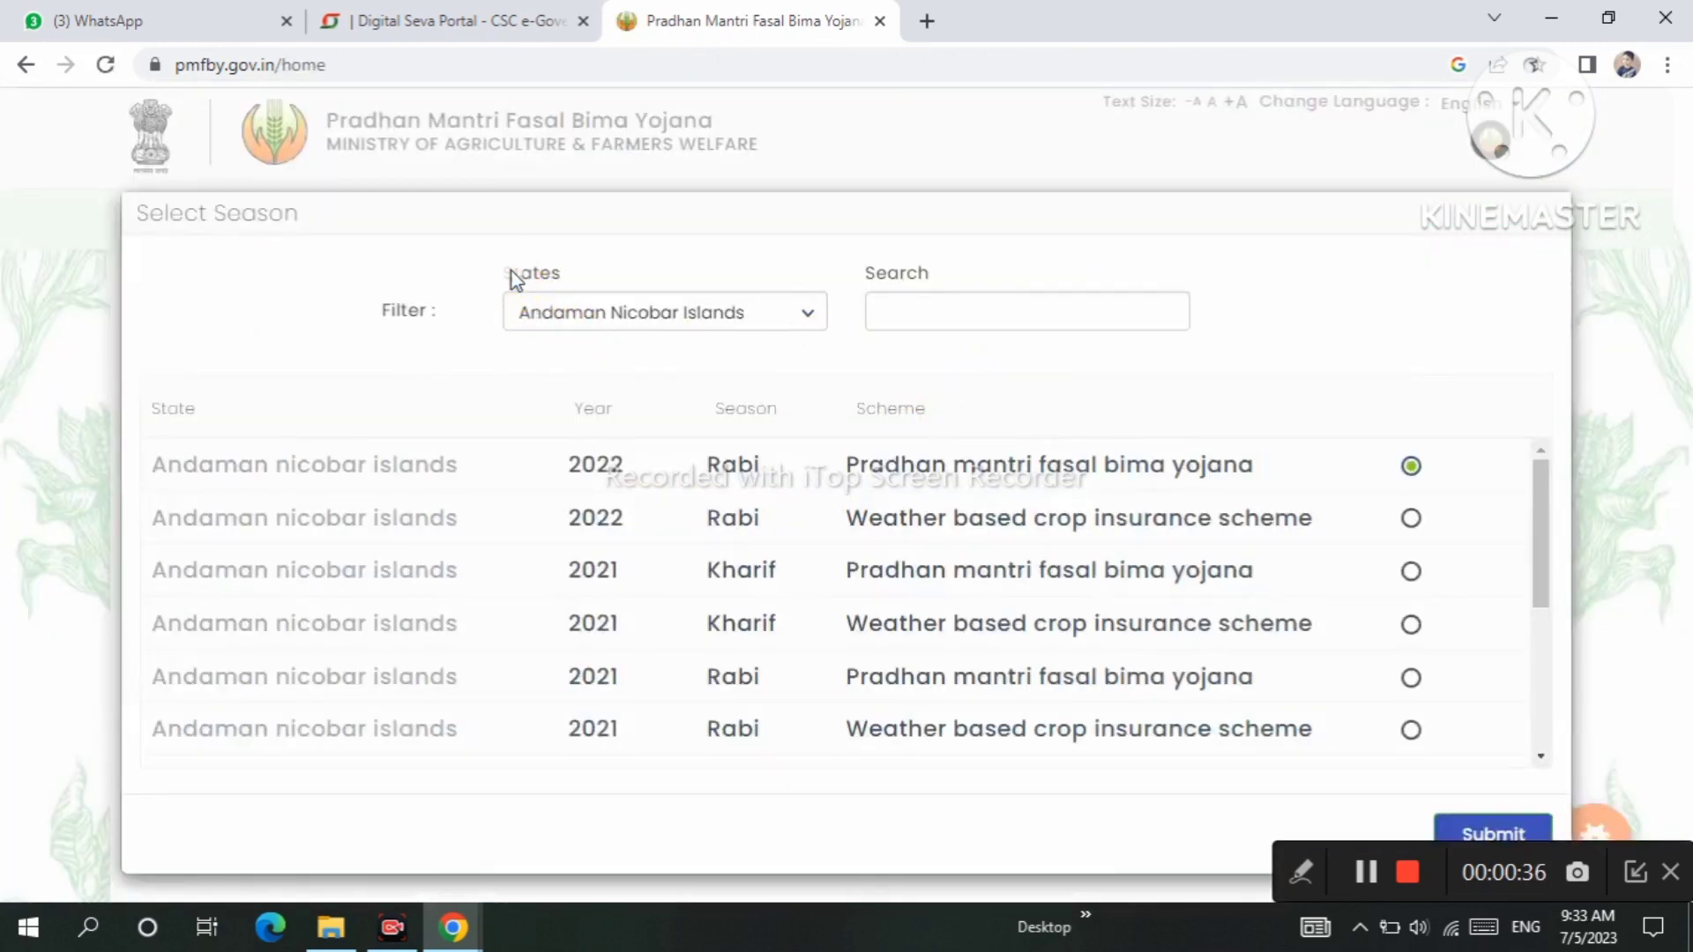
{"action": "left_click", "coordinate": [632, 296]}
{"action": "scroll", "coordinate": [610, 702], "scroll_direction": "down", "scroll_amount": 3}
{"action": "left_click", "coordinate": [591, 672]}
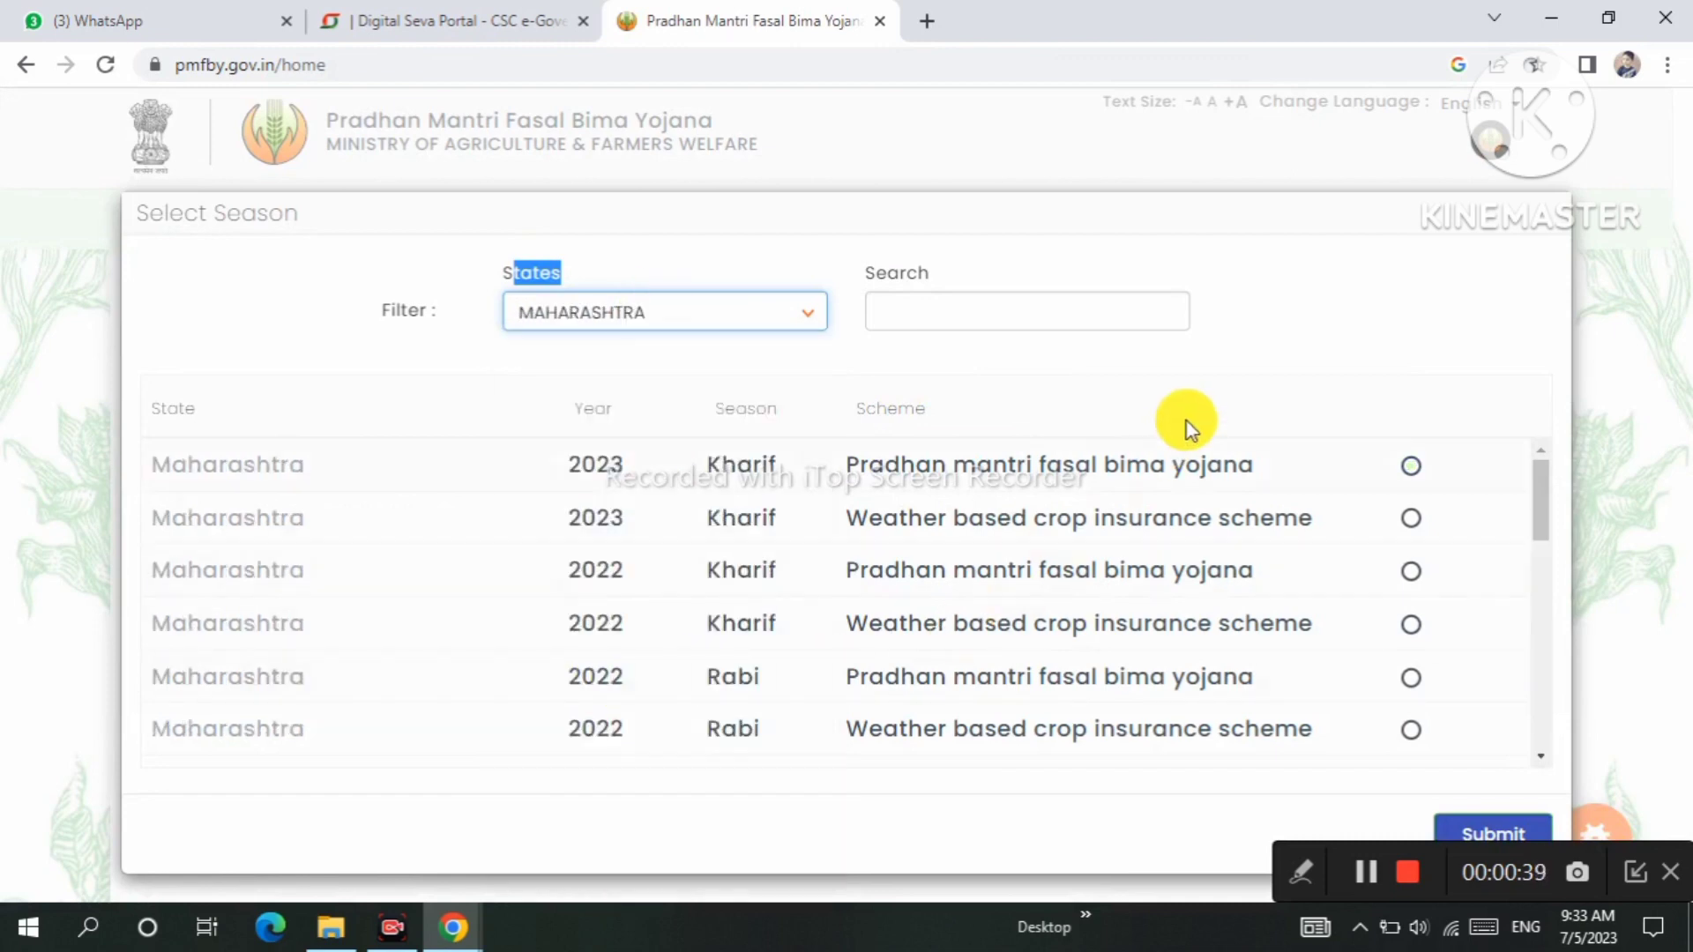
{"action": "left_click", "coordinate": [446, 484]}
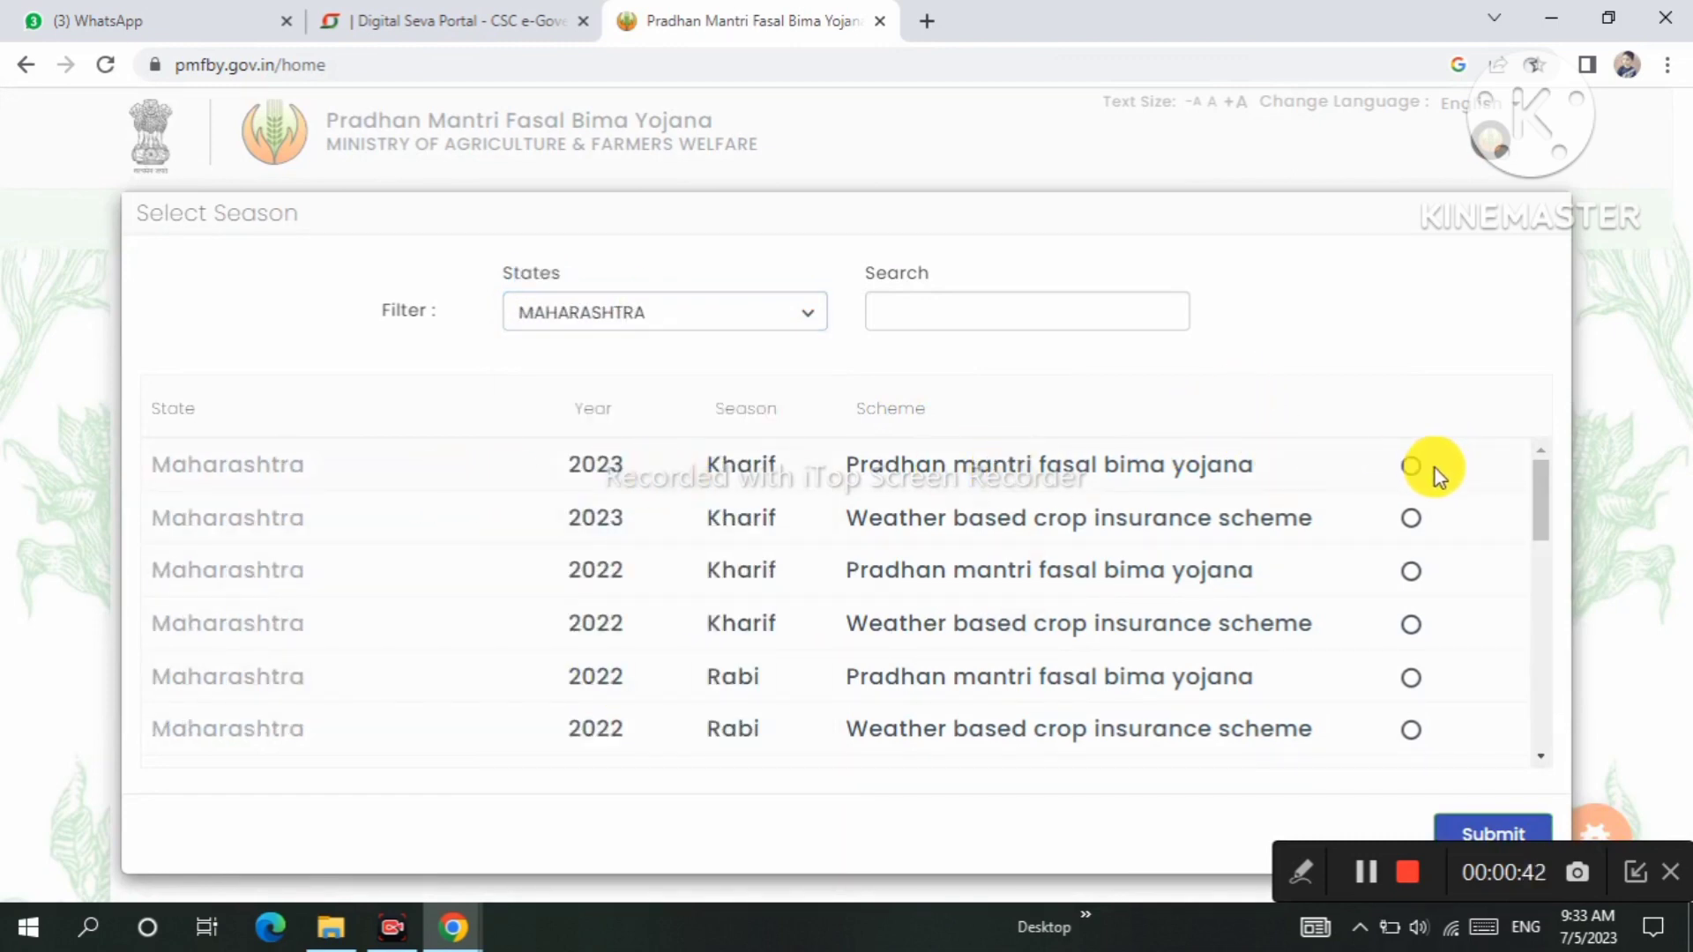
Select Maharashtra's 2023 Kharif season under Pradhan Mantri Fasal Bima Yojana and submit the selection.
{"action": "left_click", "coordinate": [1411, 466]}
{"action": "scroll", "coordinate": [1058, 480], "scroll_direction": "down", "scroll_amount": 1}
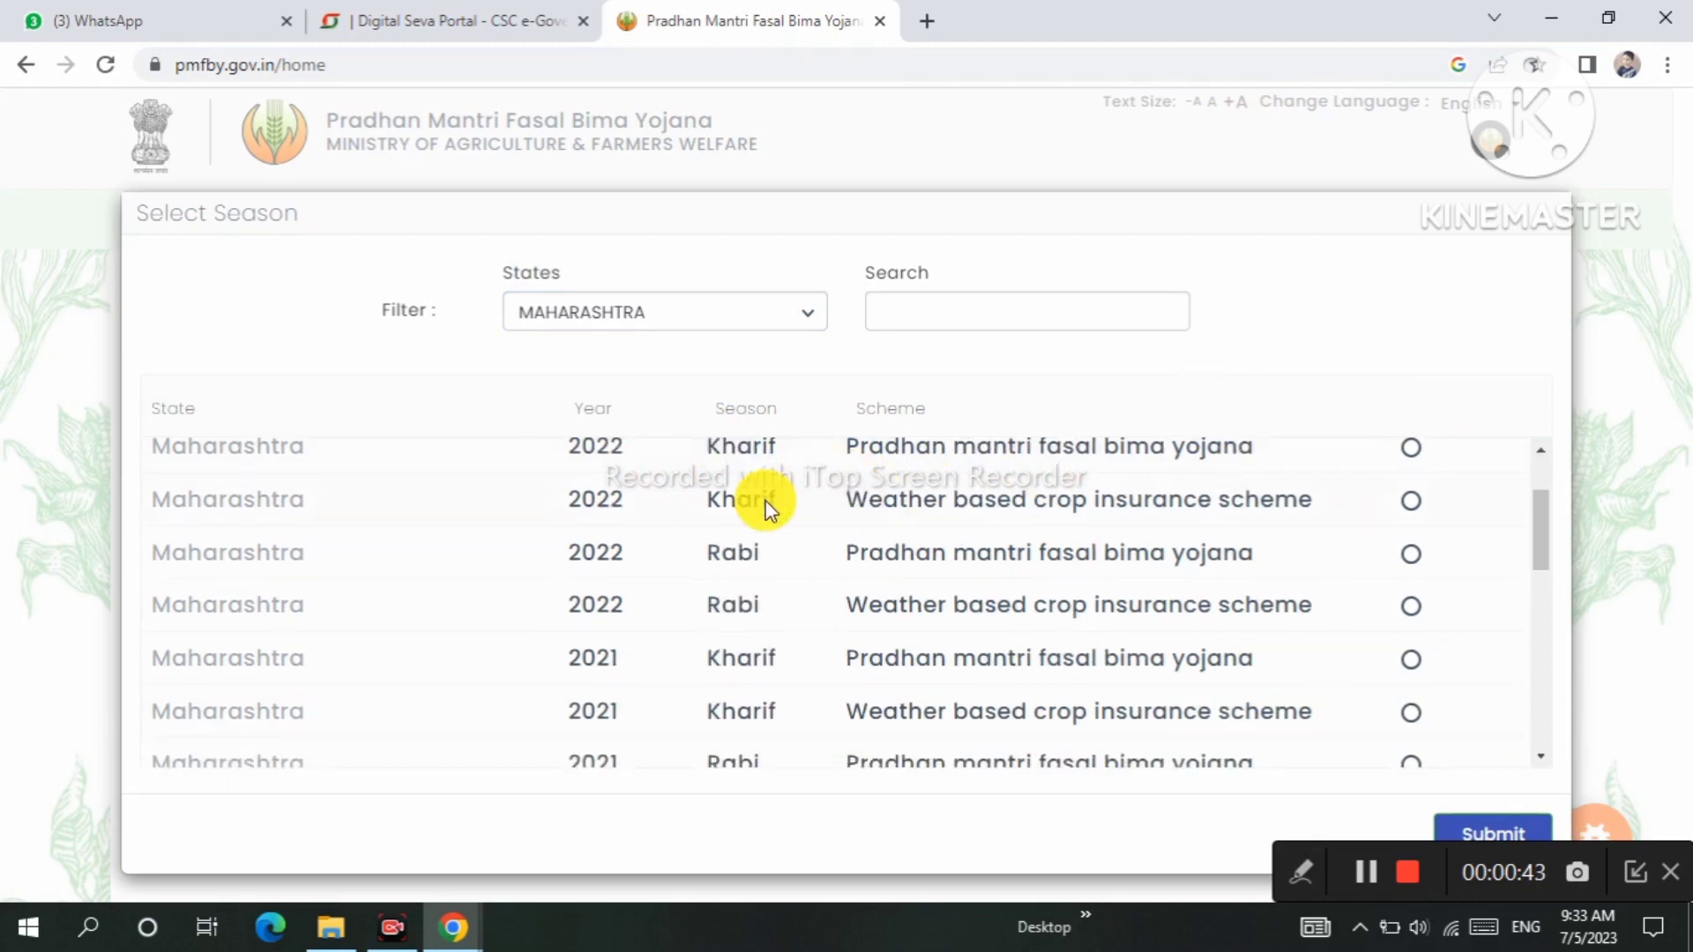
{"action": "scroll", "coordinate": [1306, 499], "scroll_direction": "up", "scroll_amount": 1}
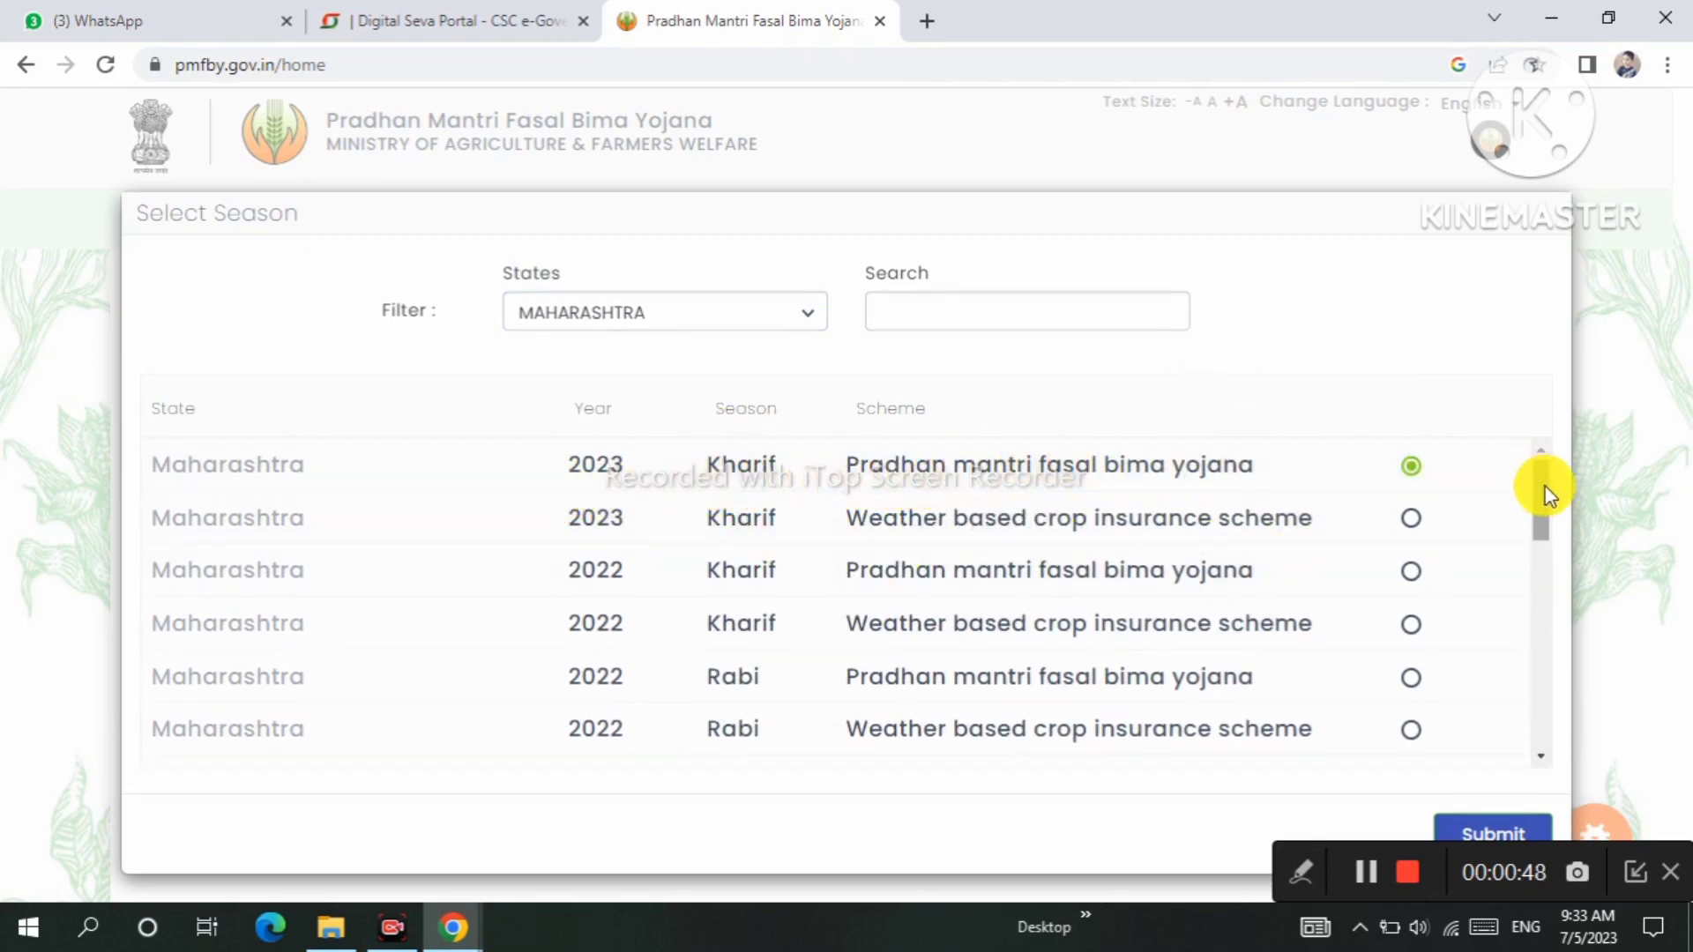
{"action": "scroll", "coordinate": [1548, 591], "scroll_direction": "down", "scroll_amount": 1}
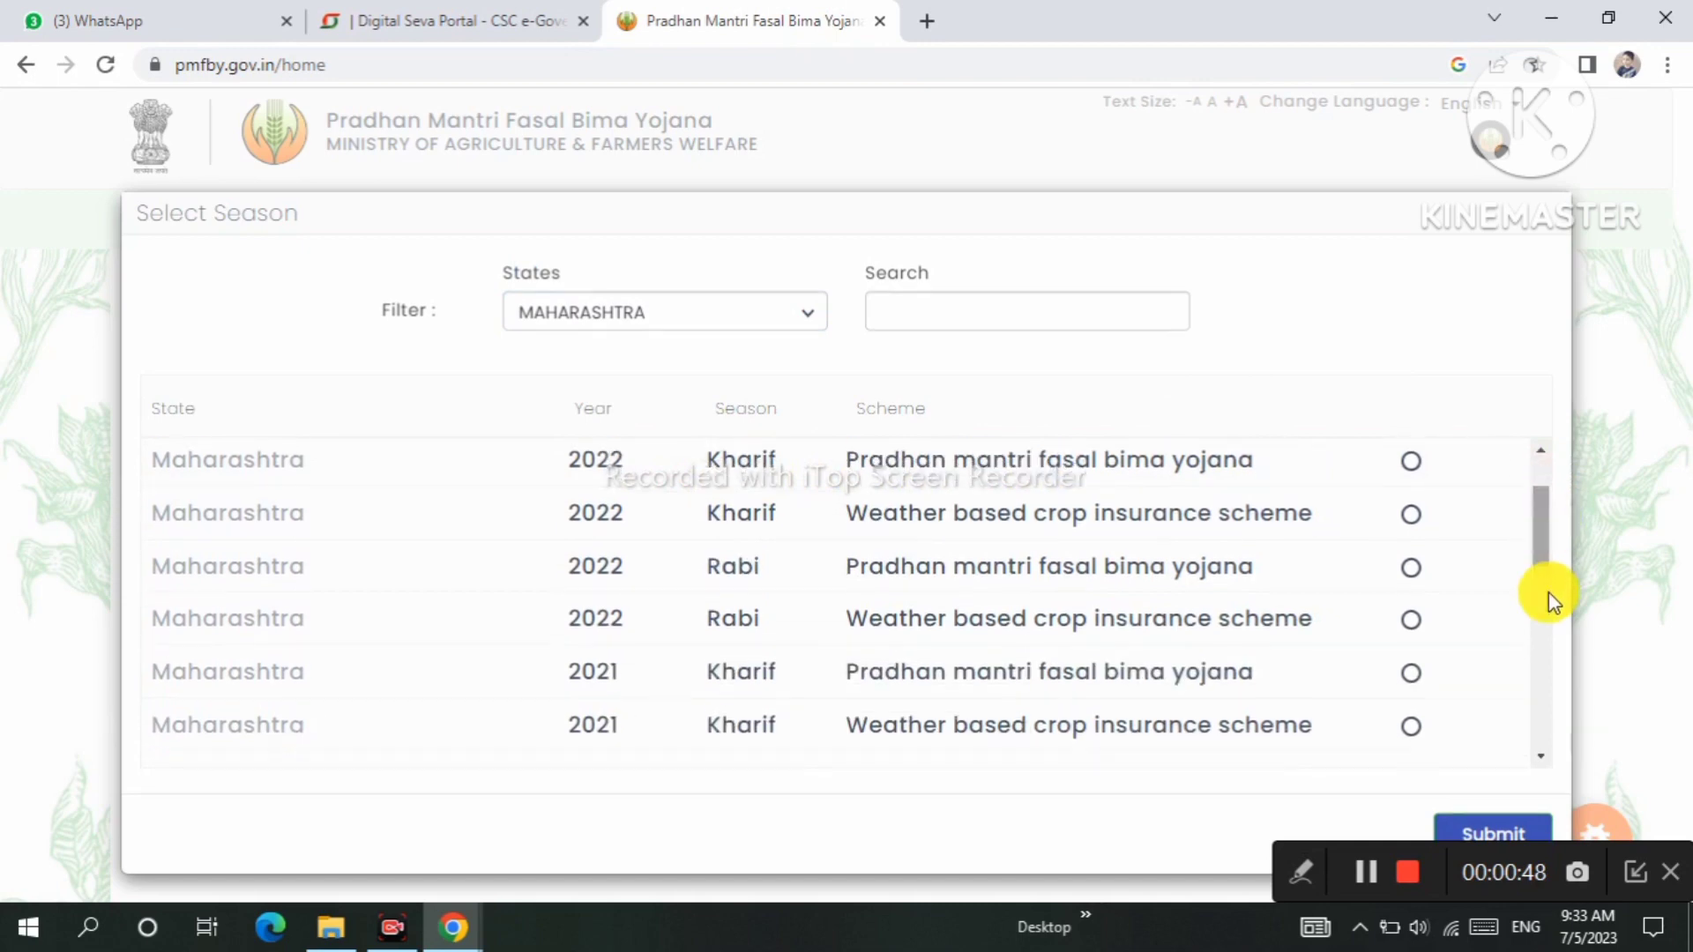
{"action": "left_click", "coordinate": [1518, 834]}
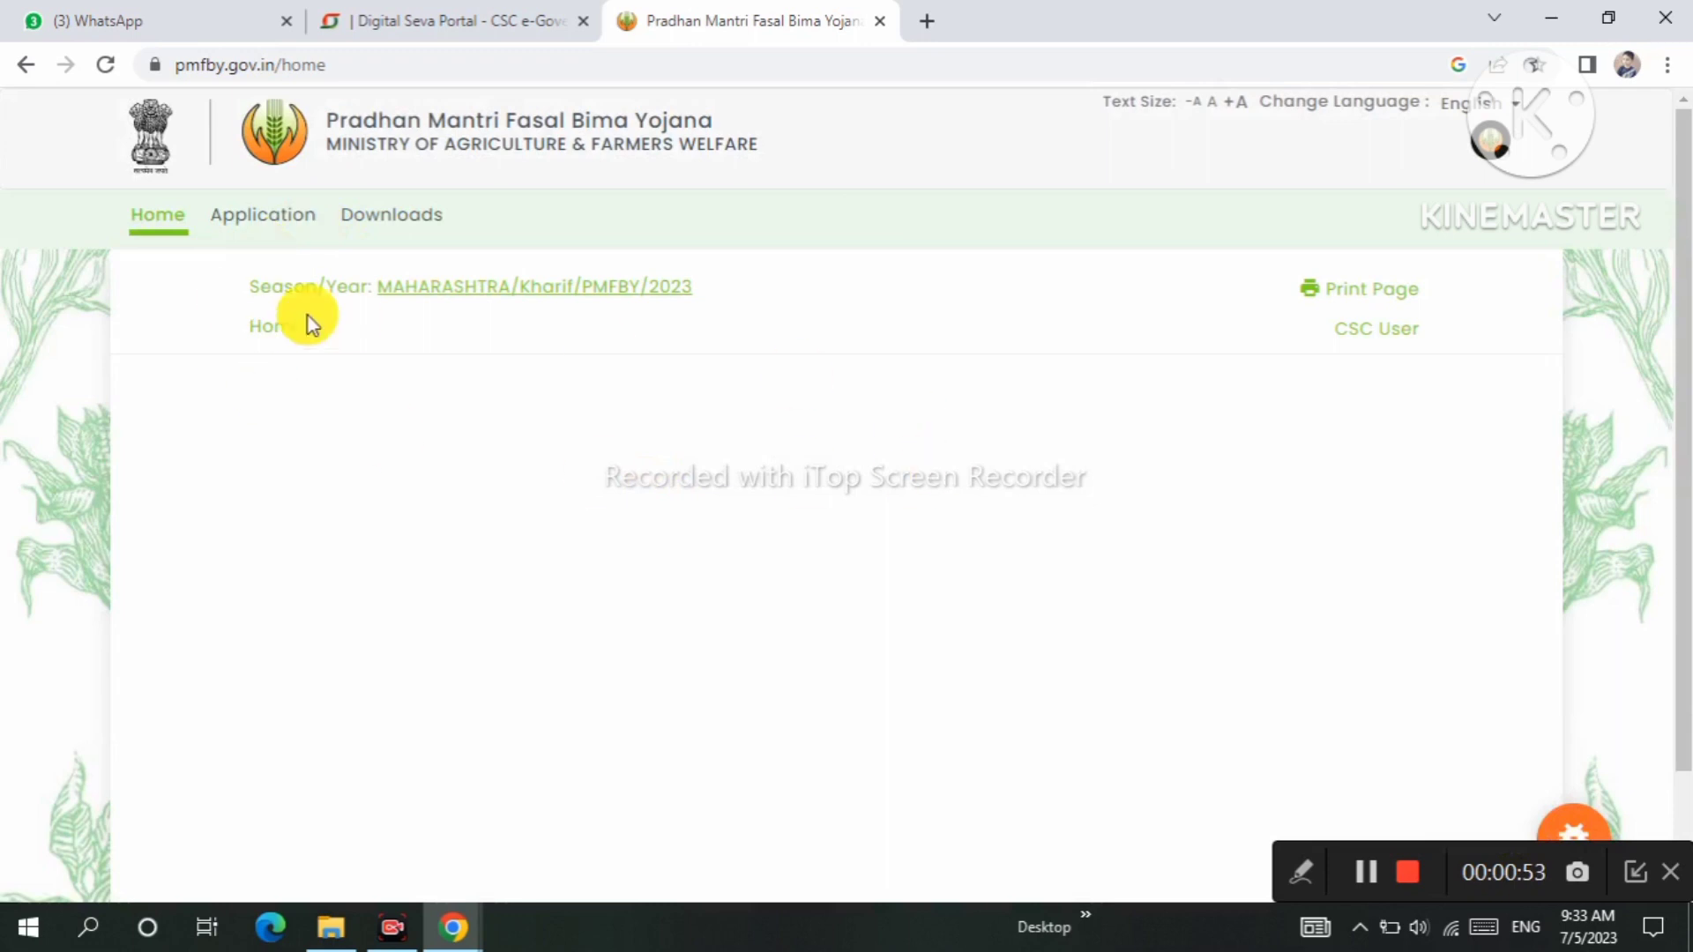
Open a new farmer application form from the CSC applications.
{"action": "left_click", "coordinate": [255, 215]}
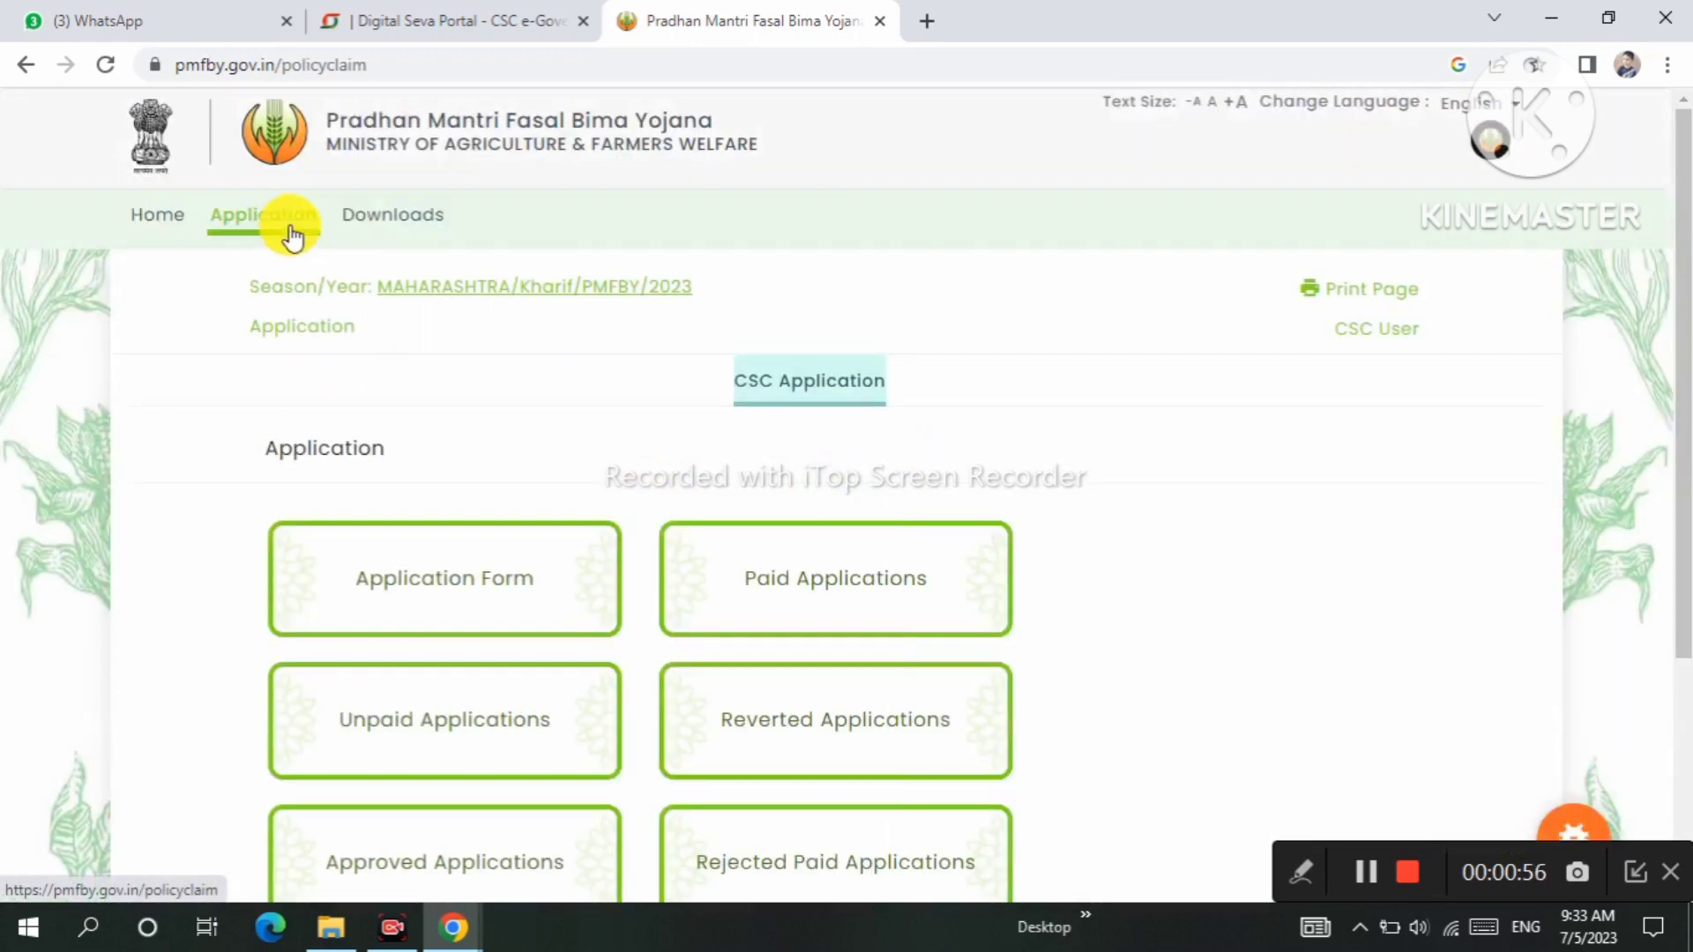
{"action": "scroll", "coordinate": [465, 529], "scroll_direction": "down", "scroll_amount": 3}
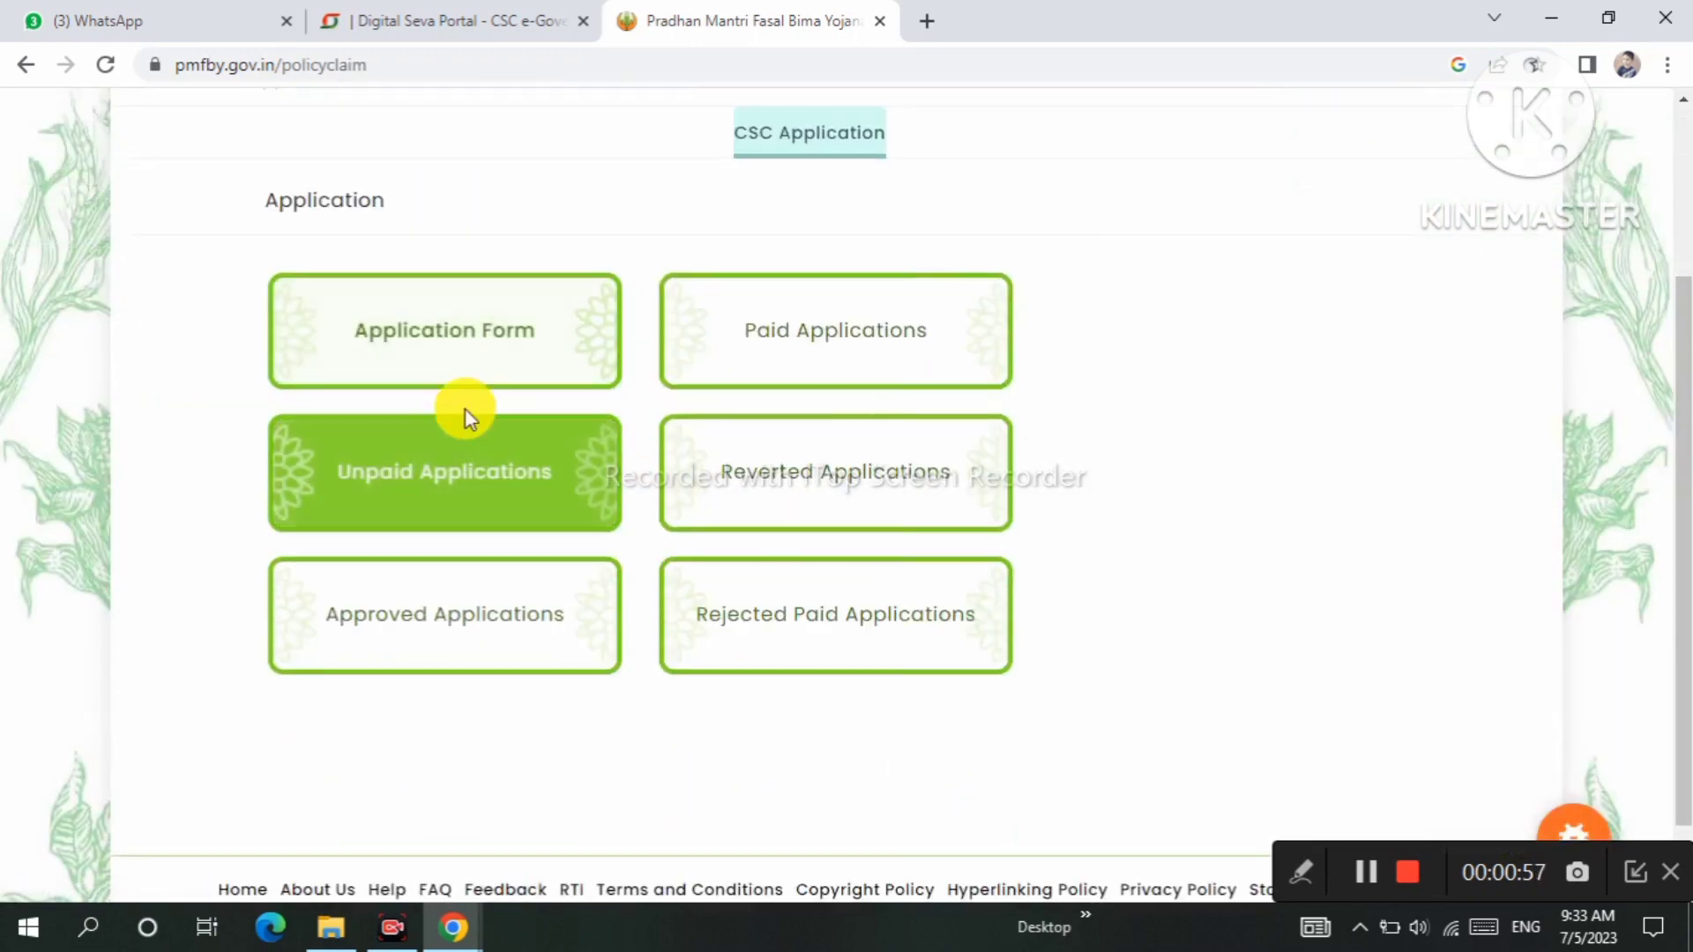
{"action": "left_click", "coordinate": [521, 335]}
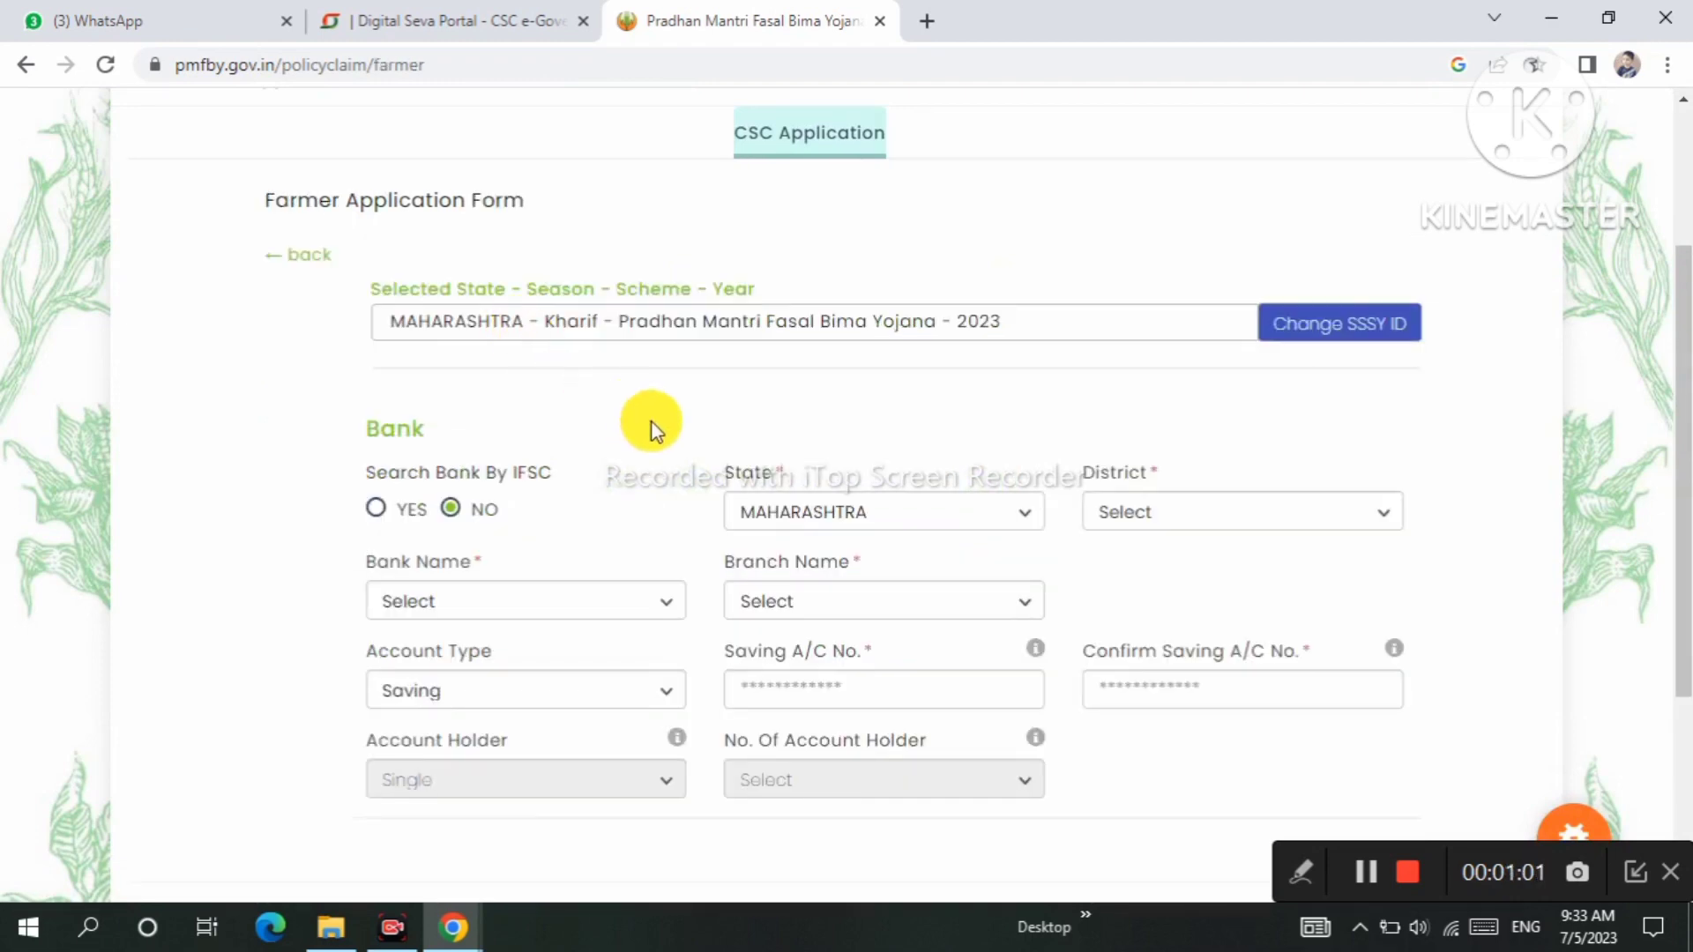
Try looking up the bank by the IFSC SBIN0008895 and verify the code.
{"action": "scroll", "coordinate": [759, 418], "scroll_direction": "down", "scroll_amount": 2}
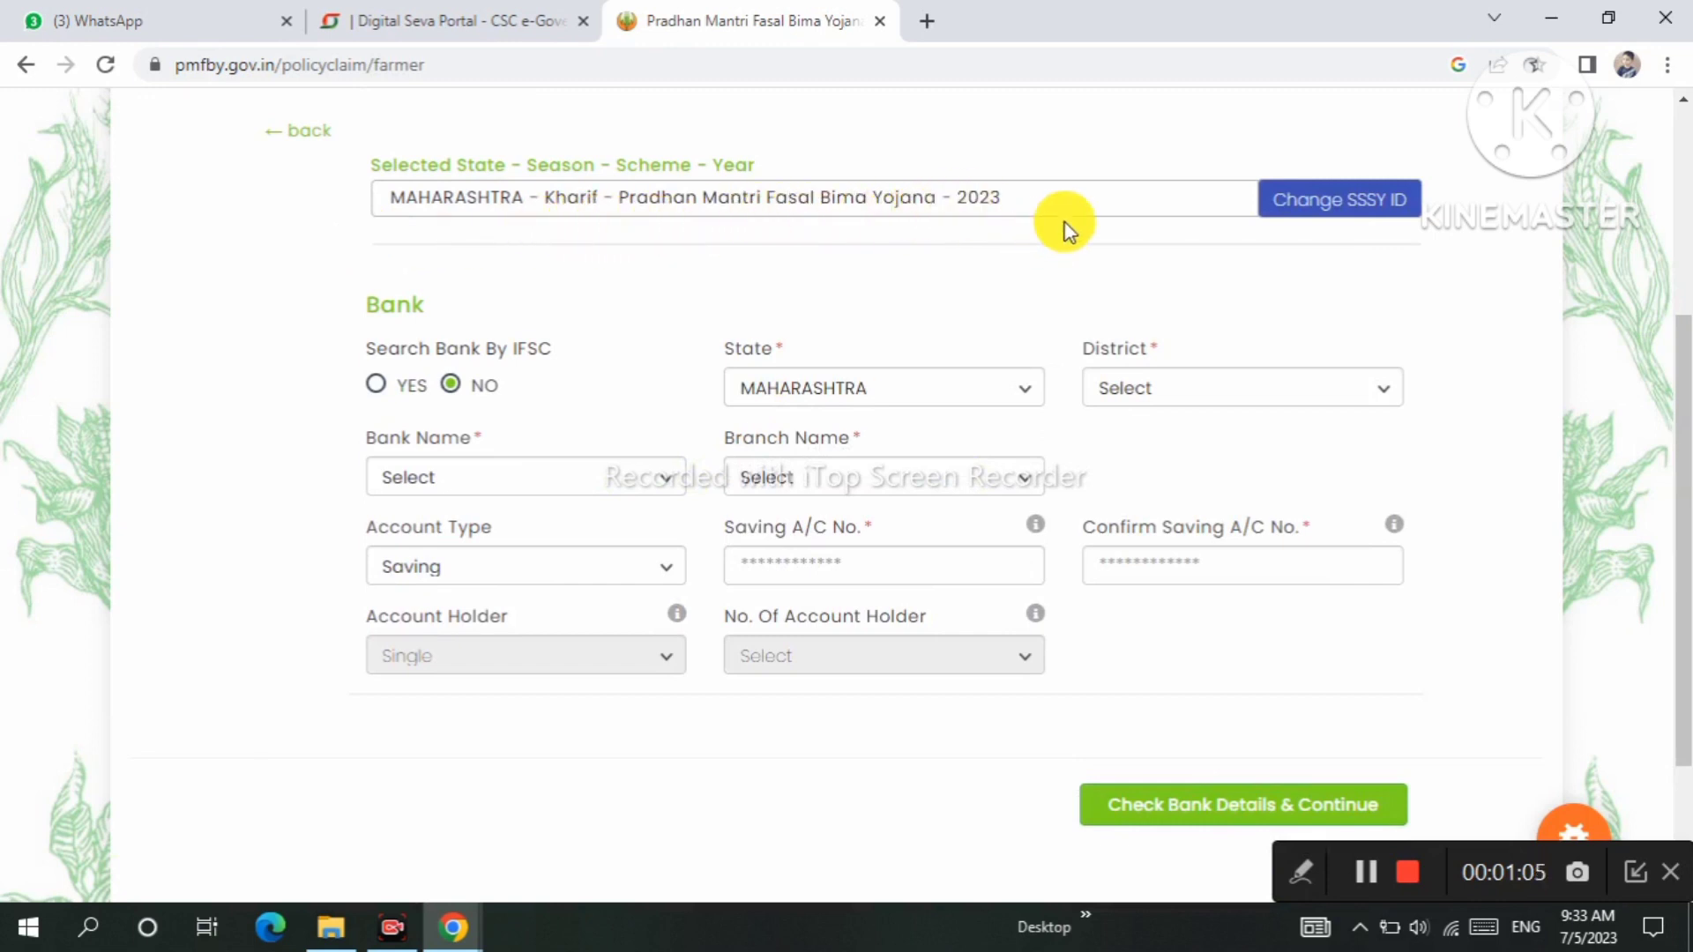
{"action": "left_click_drag", "start_coordinate": [351, 342], "coordinate": [527, 350]}
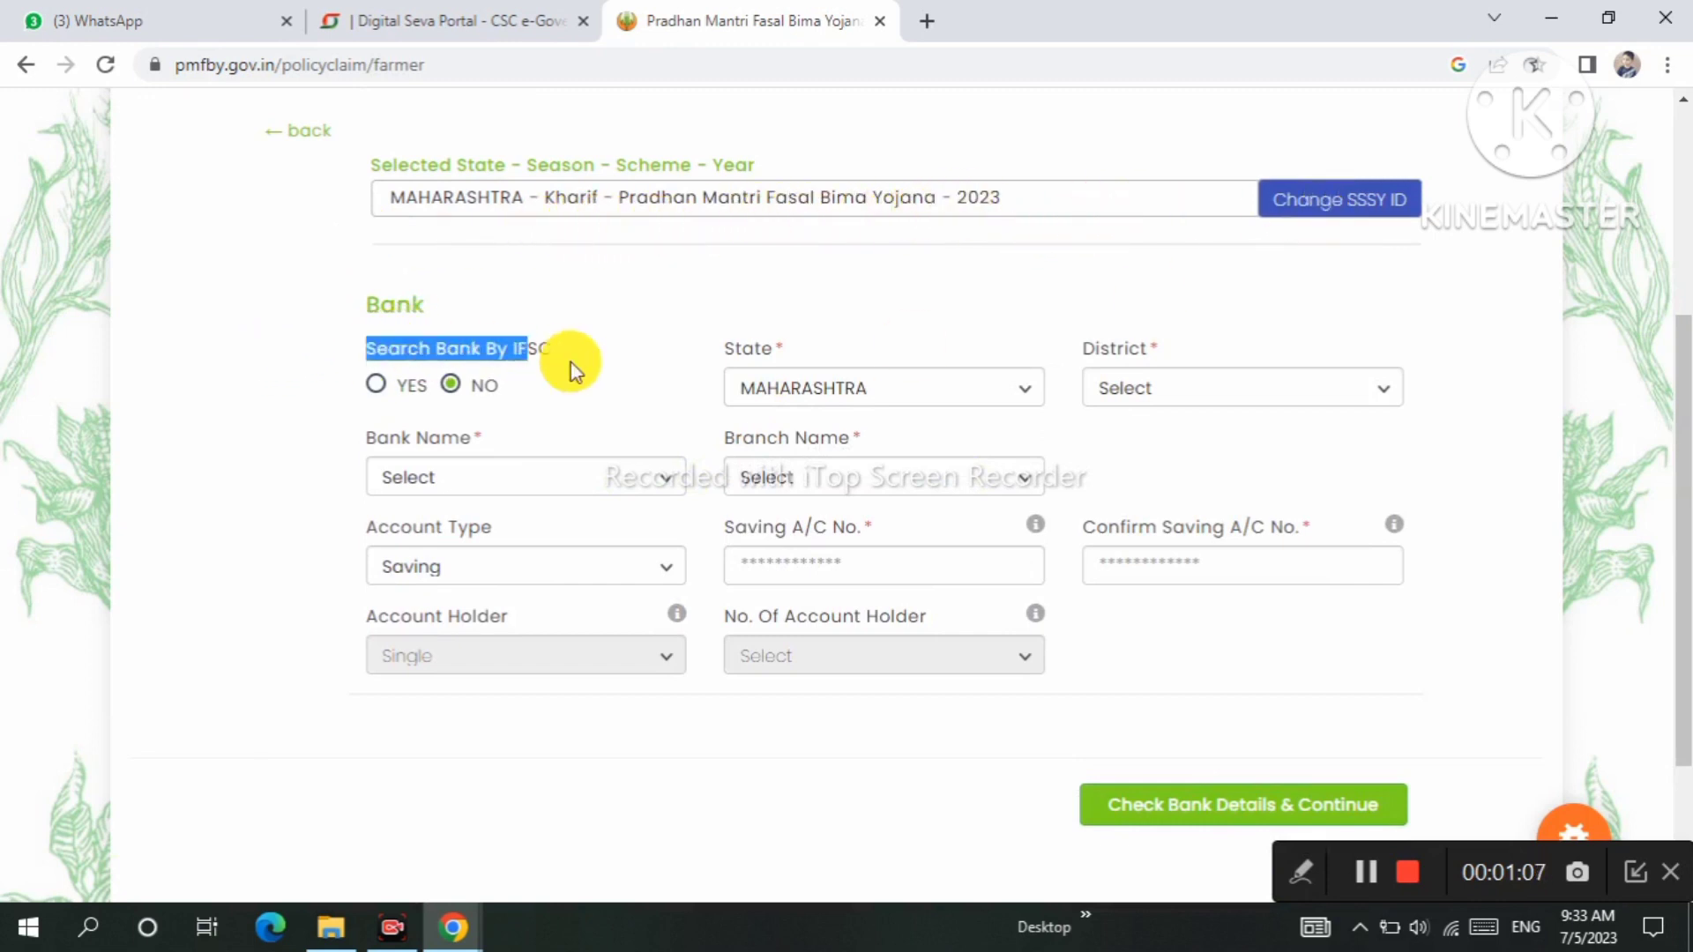
{"action": "left_click", "coordinate": [378, 385]}
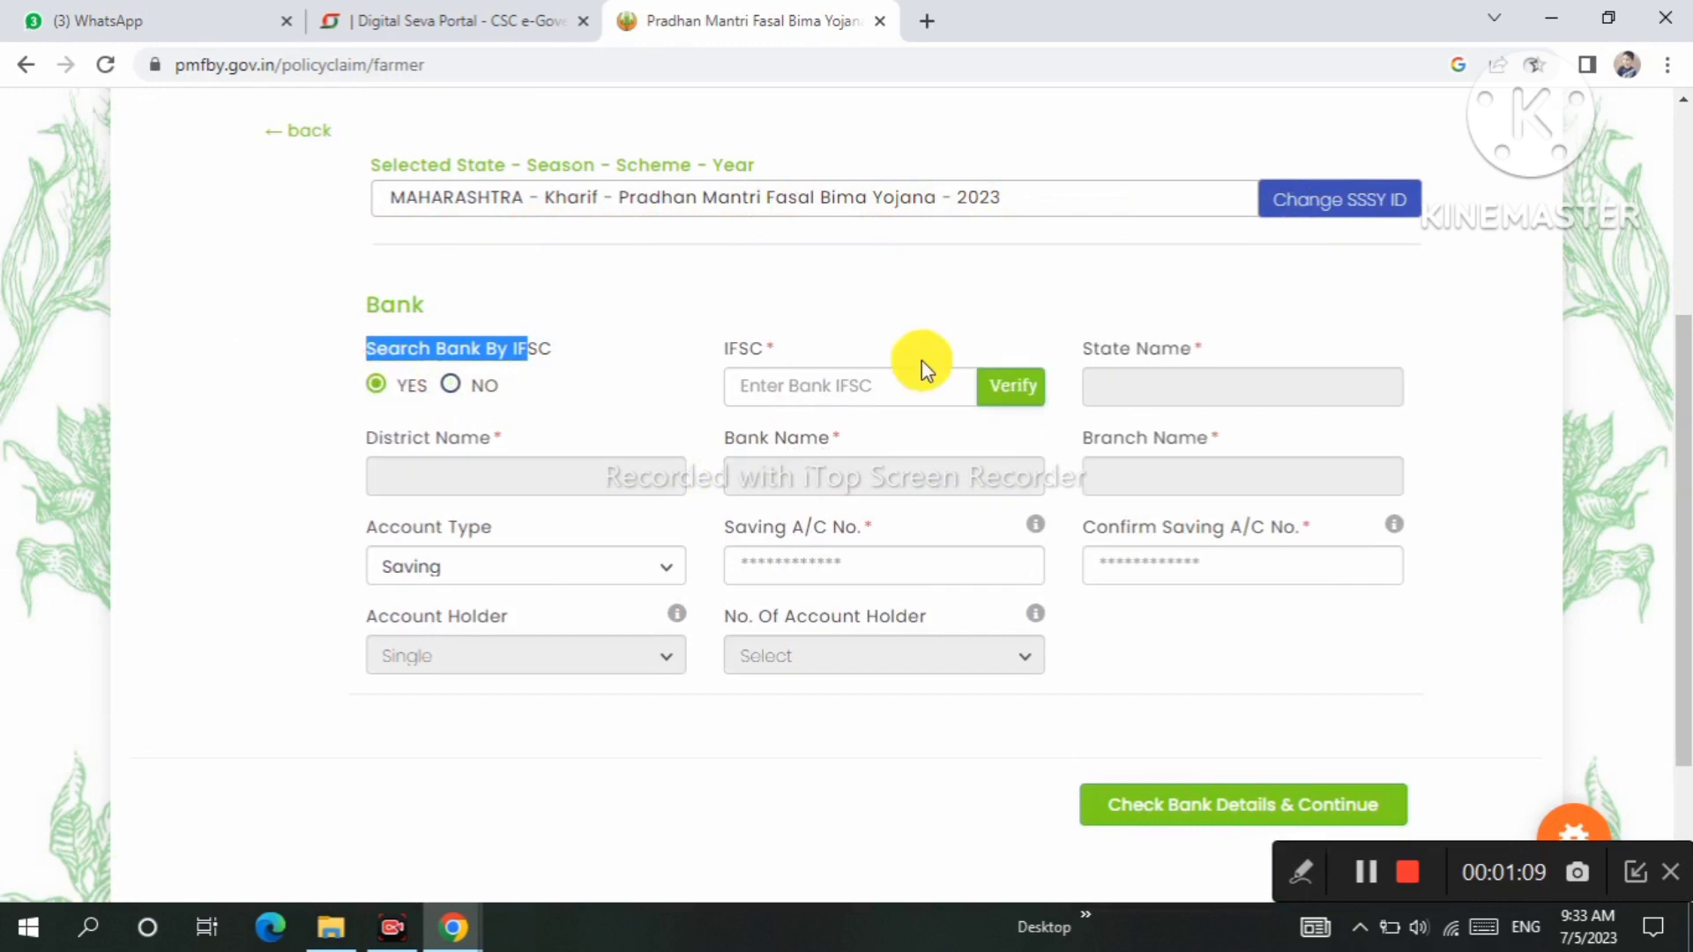
{"action": "left_click", "coordinate": [912, 385]}
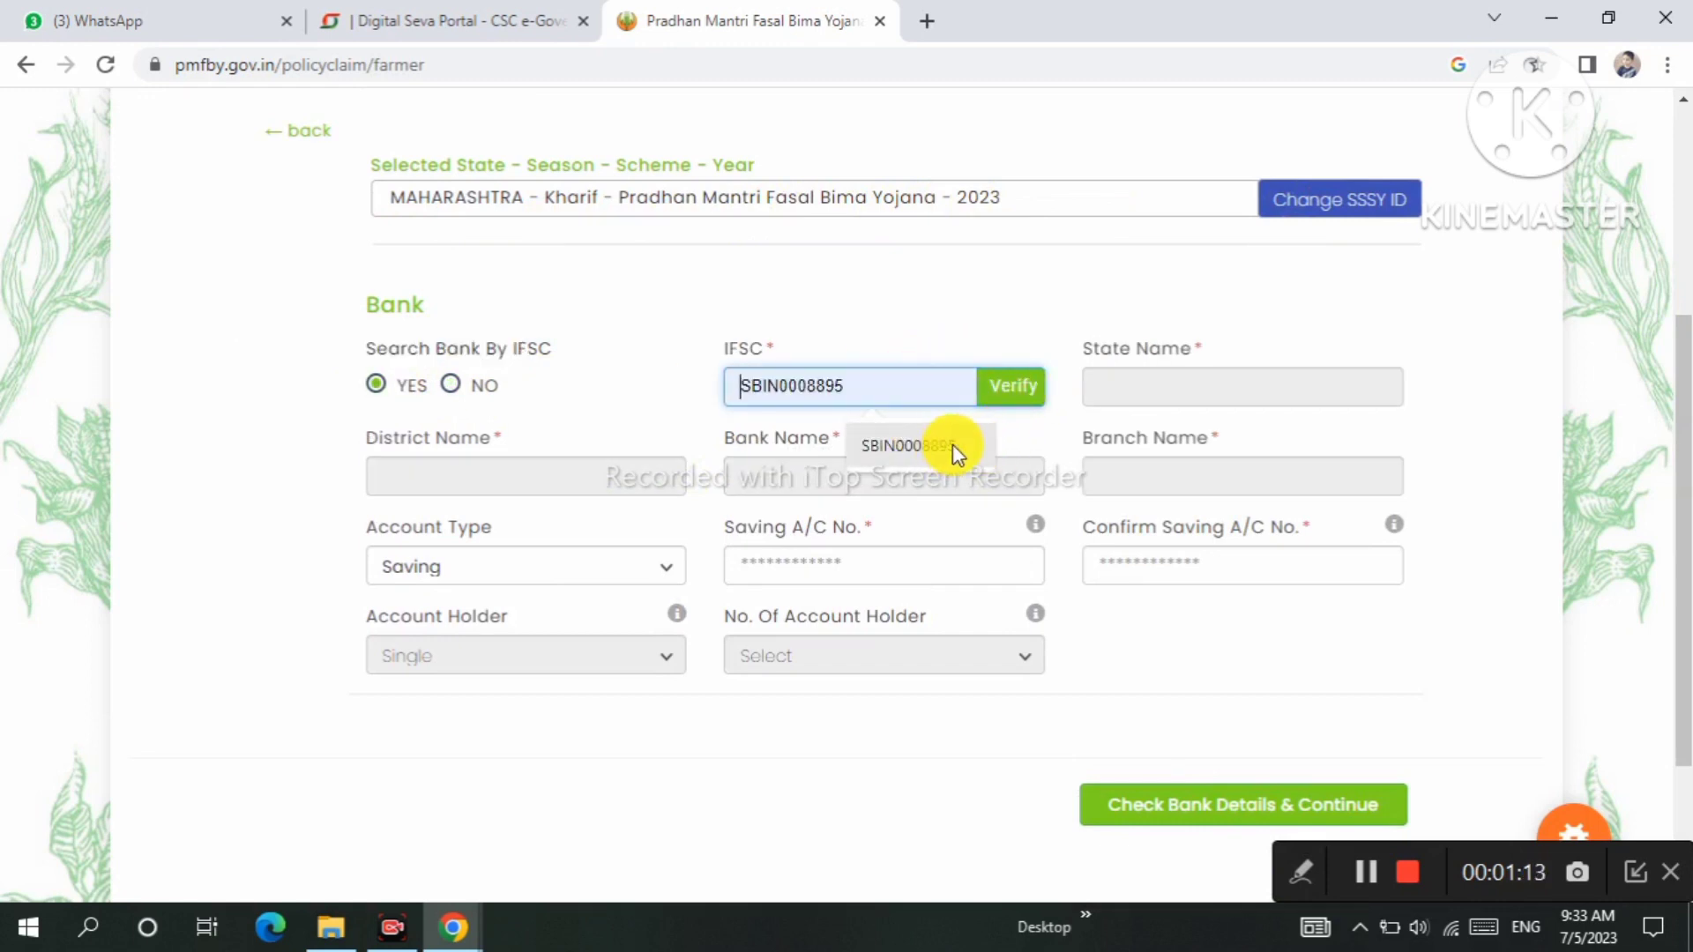
{"action": "left_click", "coordinate": [952, 444]}
{"action": "left_click", "coordinate": [1001, 395]}
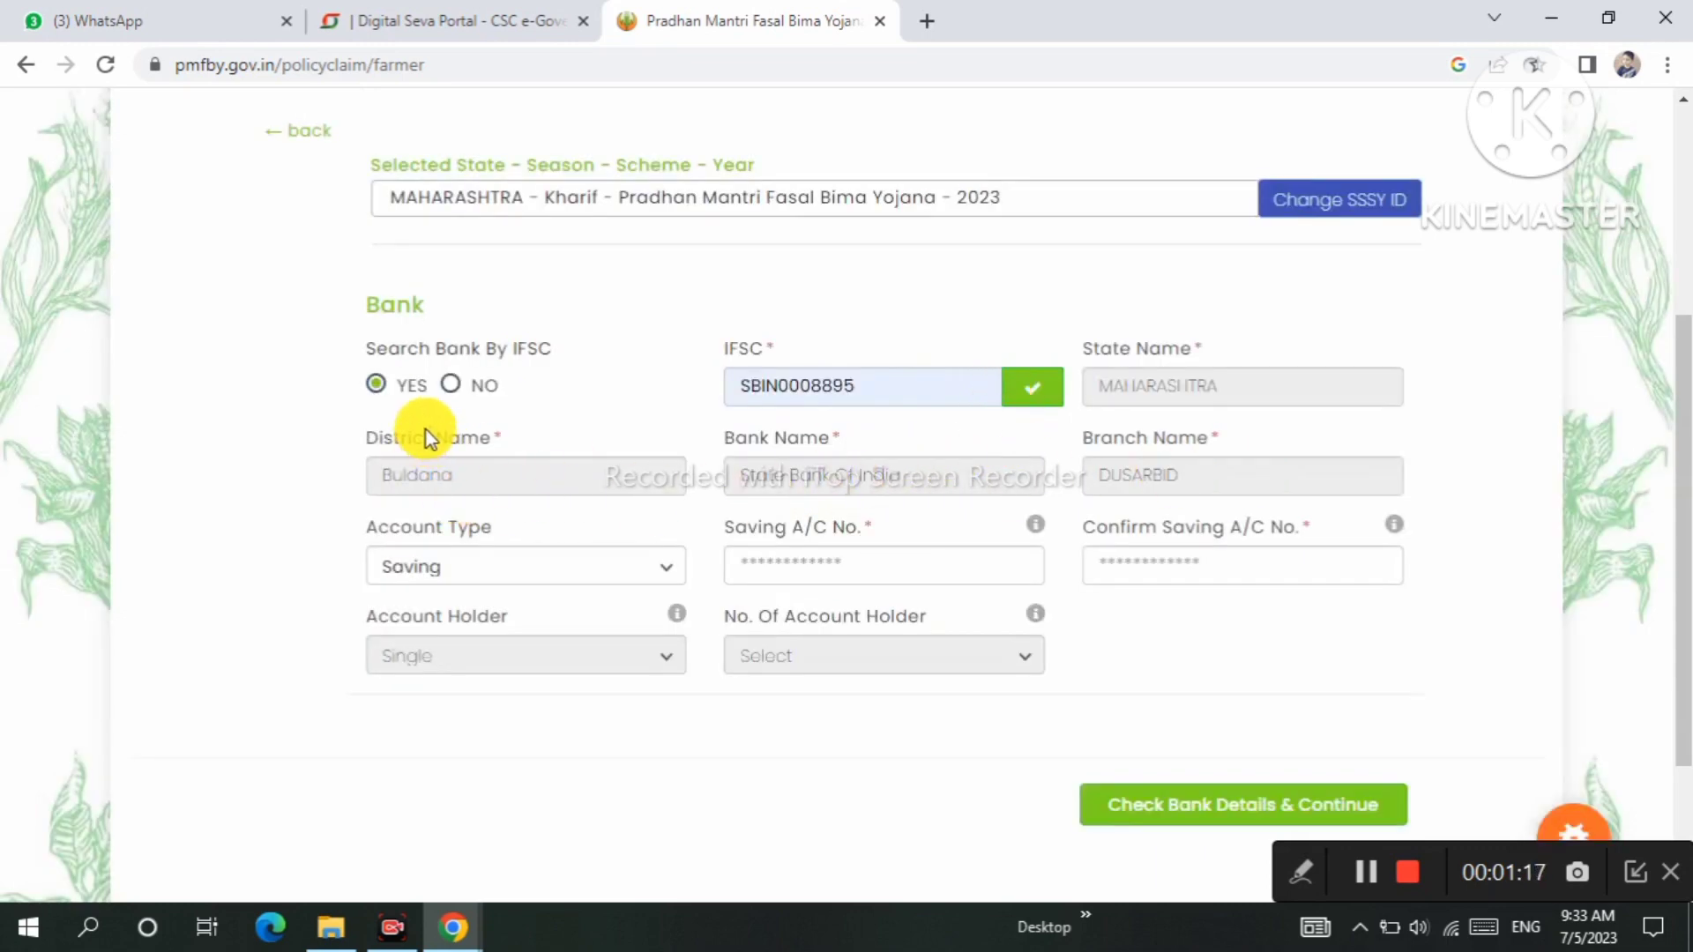
Turn off the bank search by IFSC and try the manual state, district and bank name selection.
{"action": "left_click", "coordinate": [451, 386]}
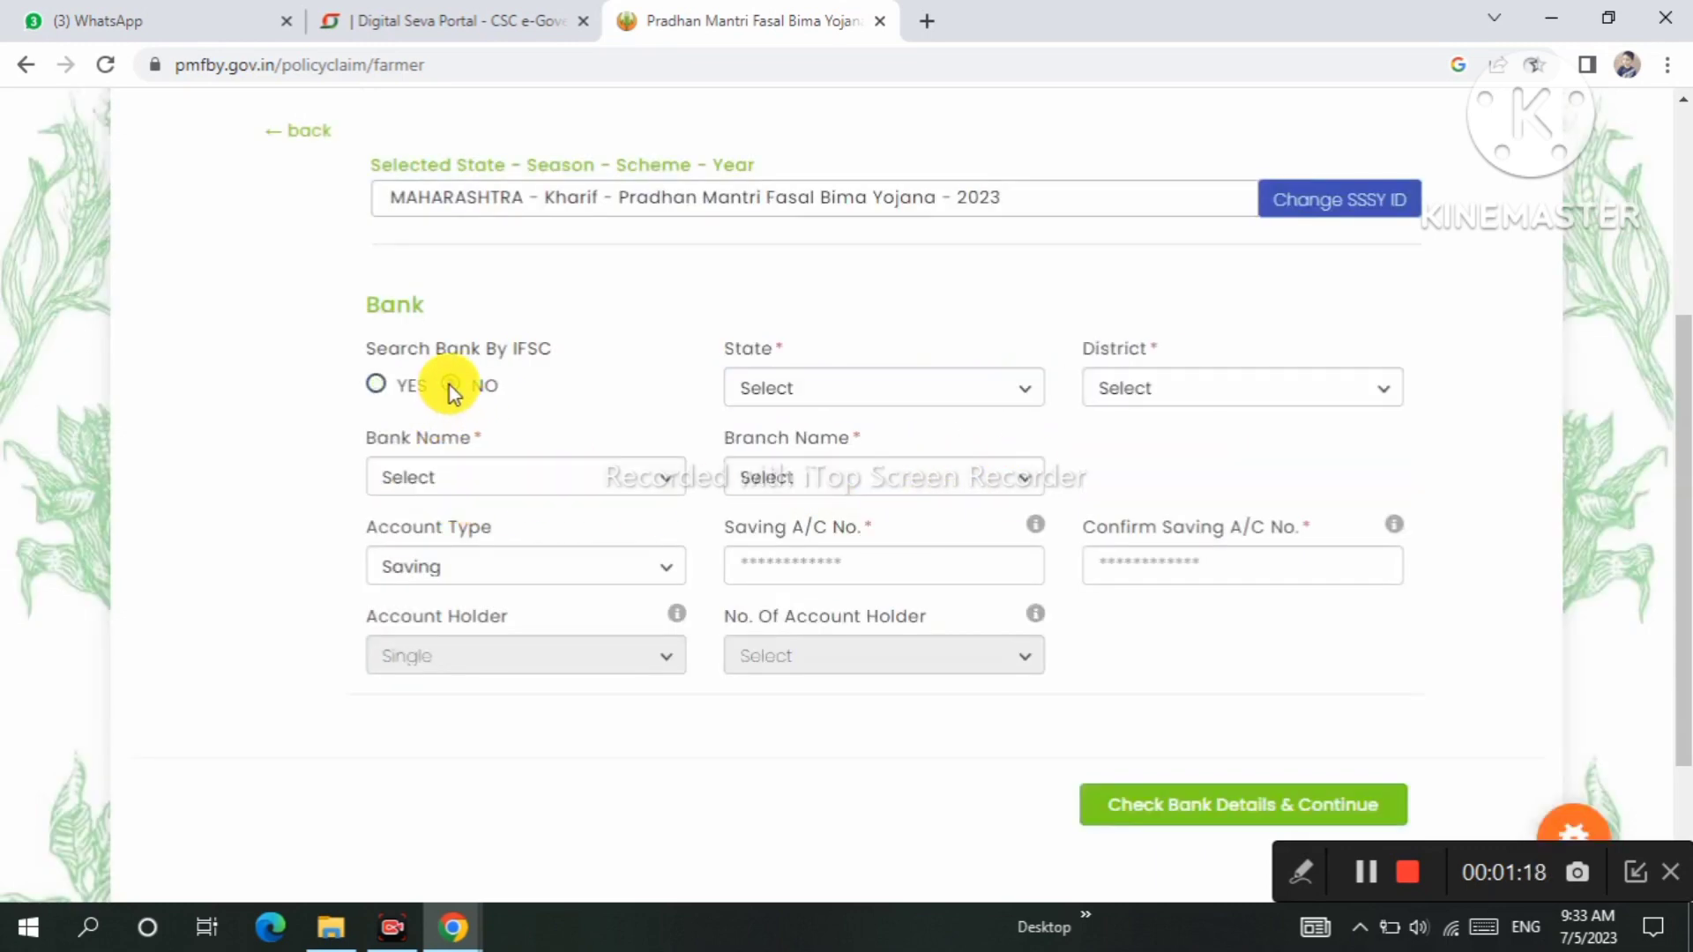
{"action": "left_click", "coordinate": [798, 390]}
{"action": "left_click", "coordinate": [1217, 388]}
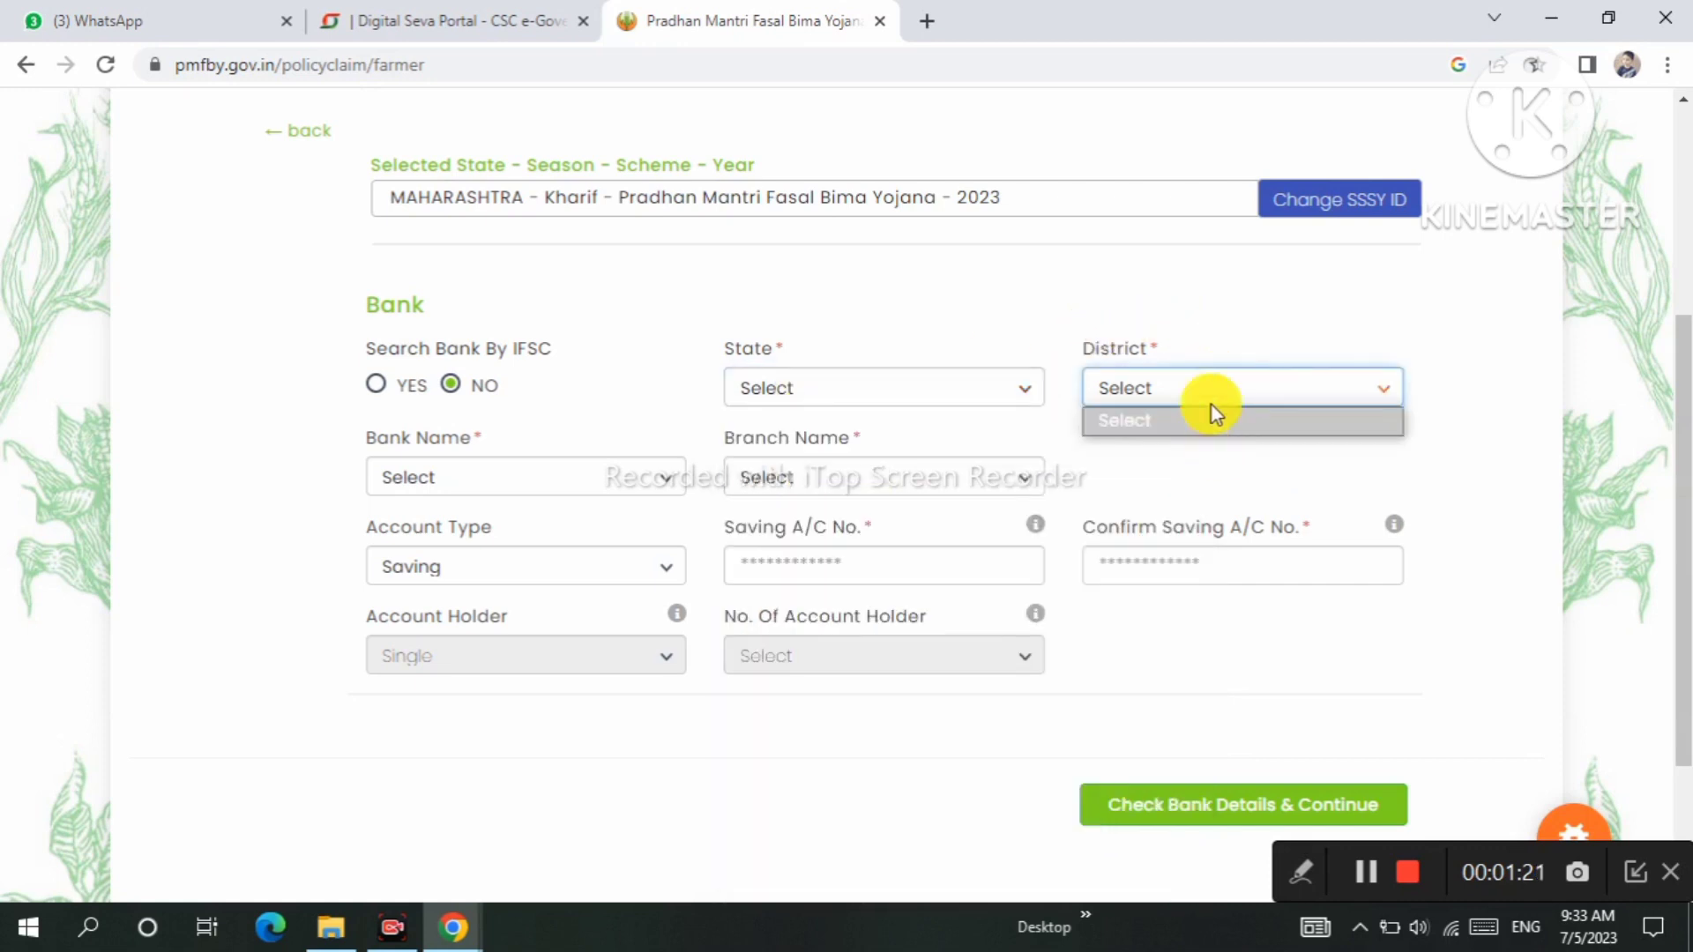
{"action": "left_click", "coordinate": [477, 452]}
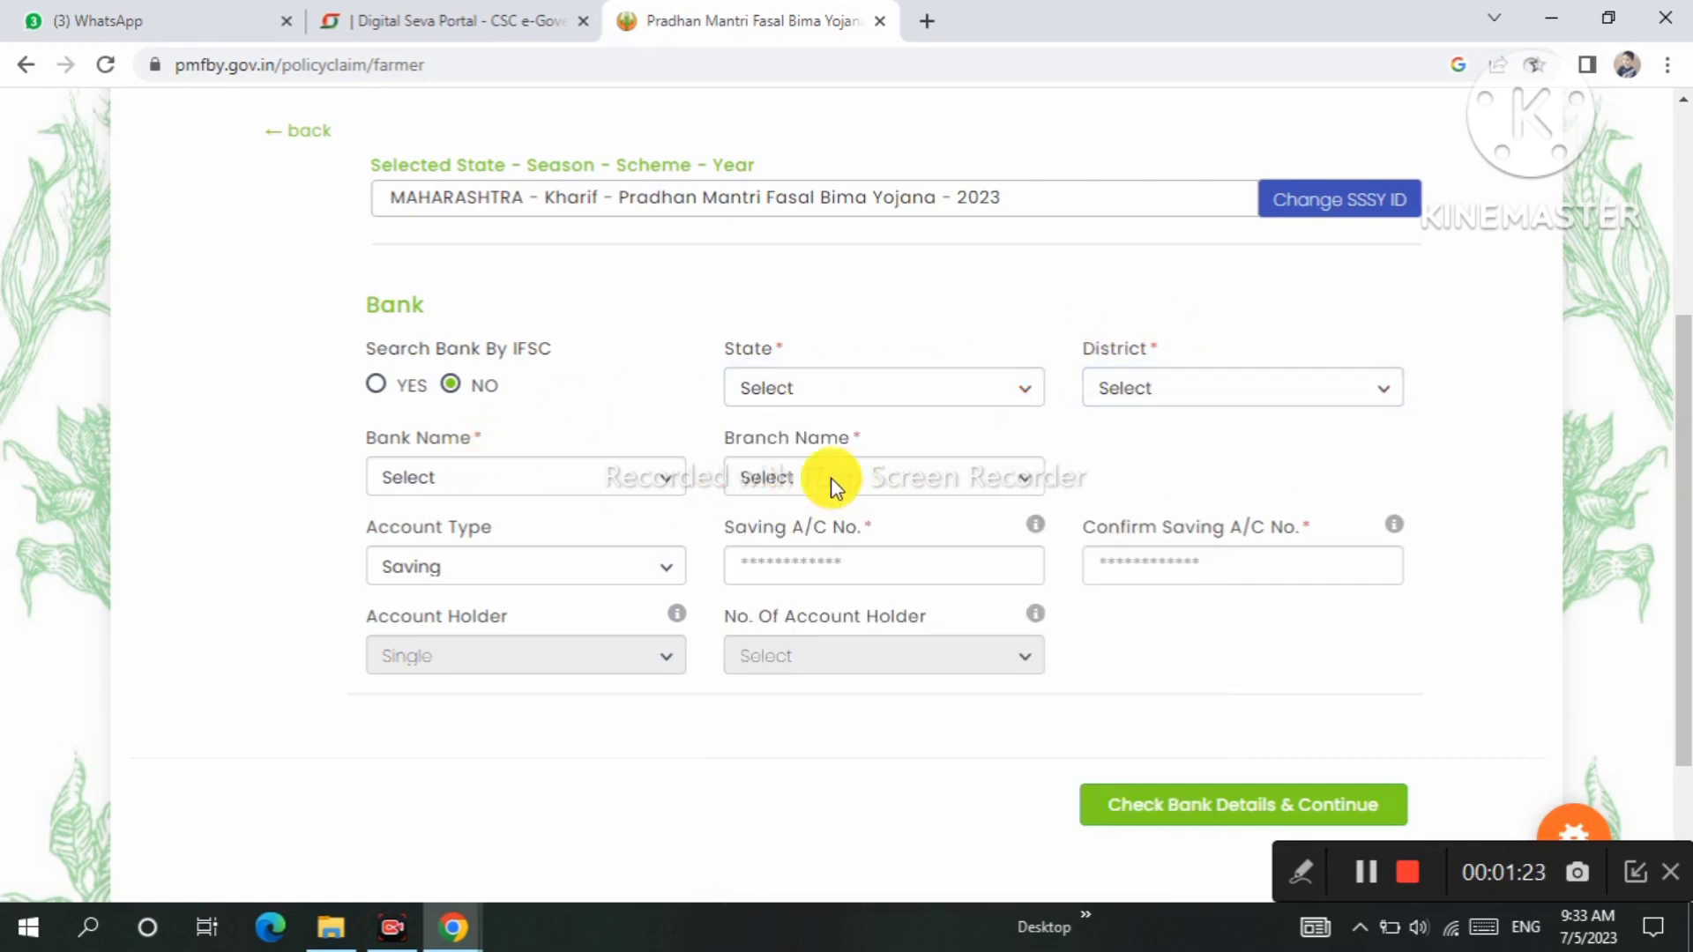
Set Search Bank By IFSC to Yes, enter SBIN0008895 as the IFSC and verify it.
{"action": "left_click", "coordinate": [375, 386]}
{"action": "left_click", "coordinate": [960, 388]}
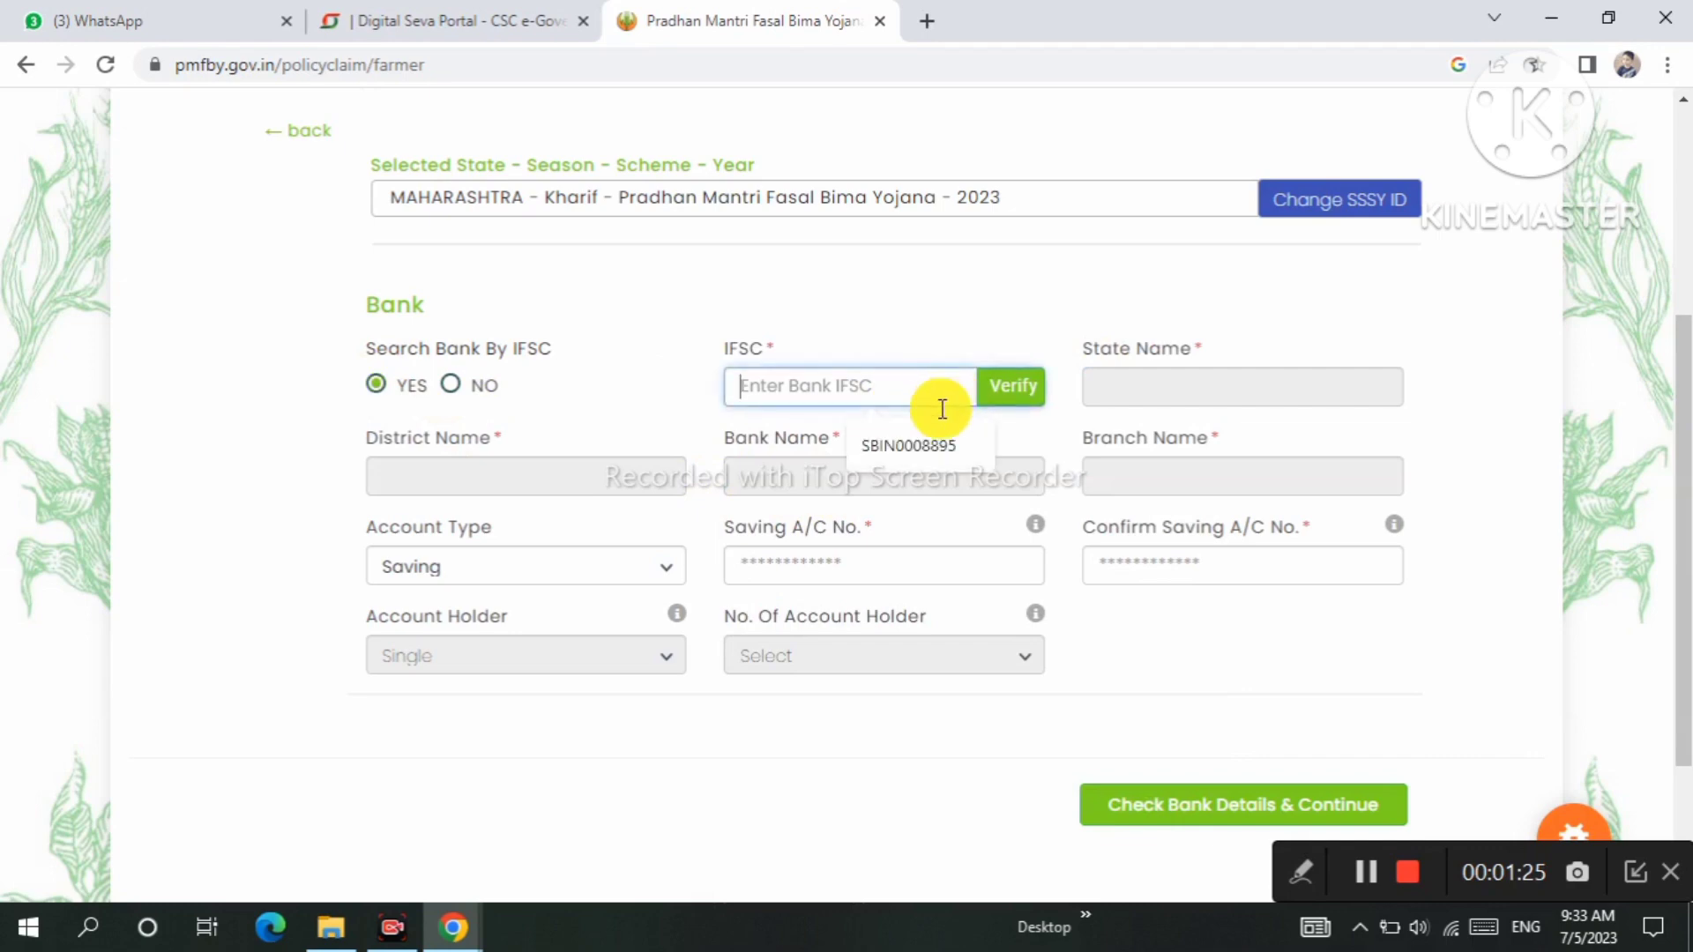
{"action": "left_click", "coordinate": [922, 431]}
{"action": "left_click", "coordinate": [1011, 392]}
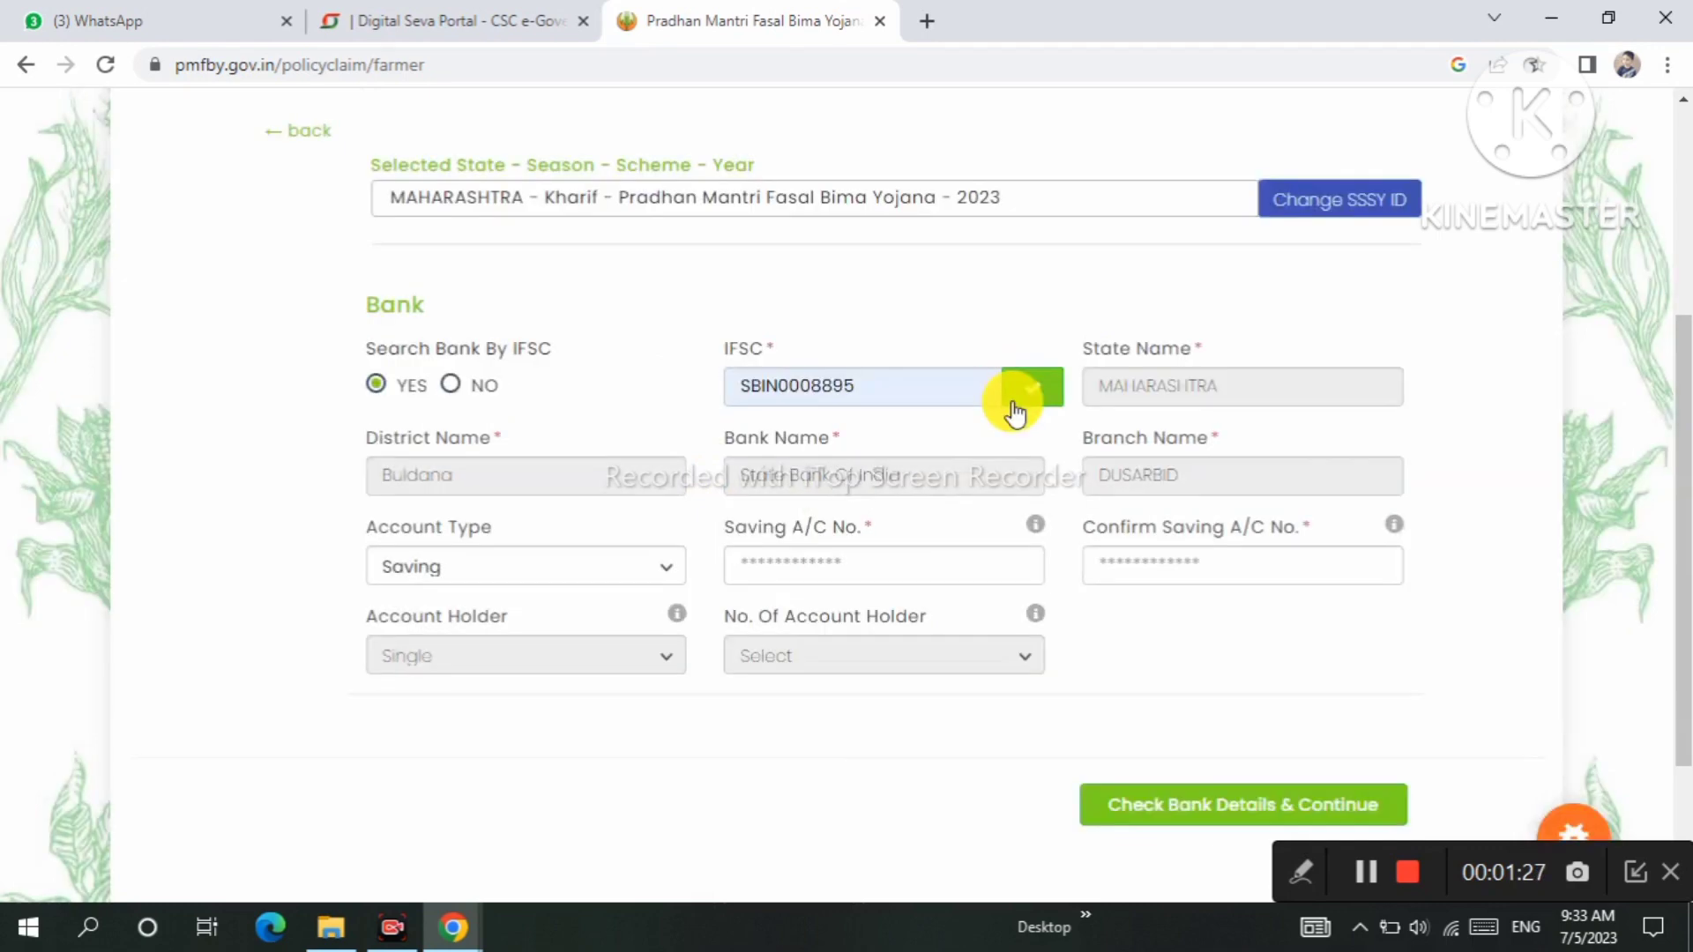
Choose Saving as the account type and highlight the labels of the savings account number and its confirmation.
{"action": "scroll", "coordinate": [537, 492], "scroll_direction": "down", "scroll_amount": 2}
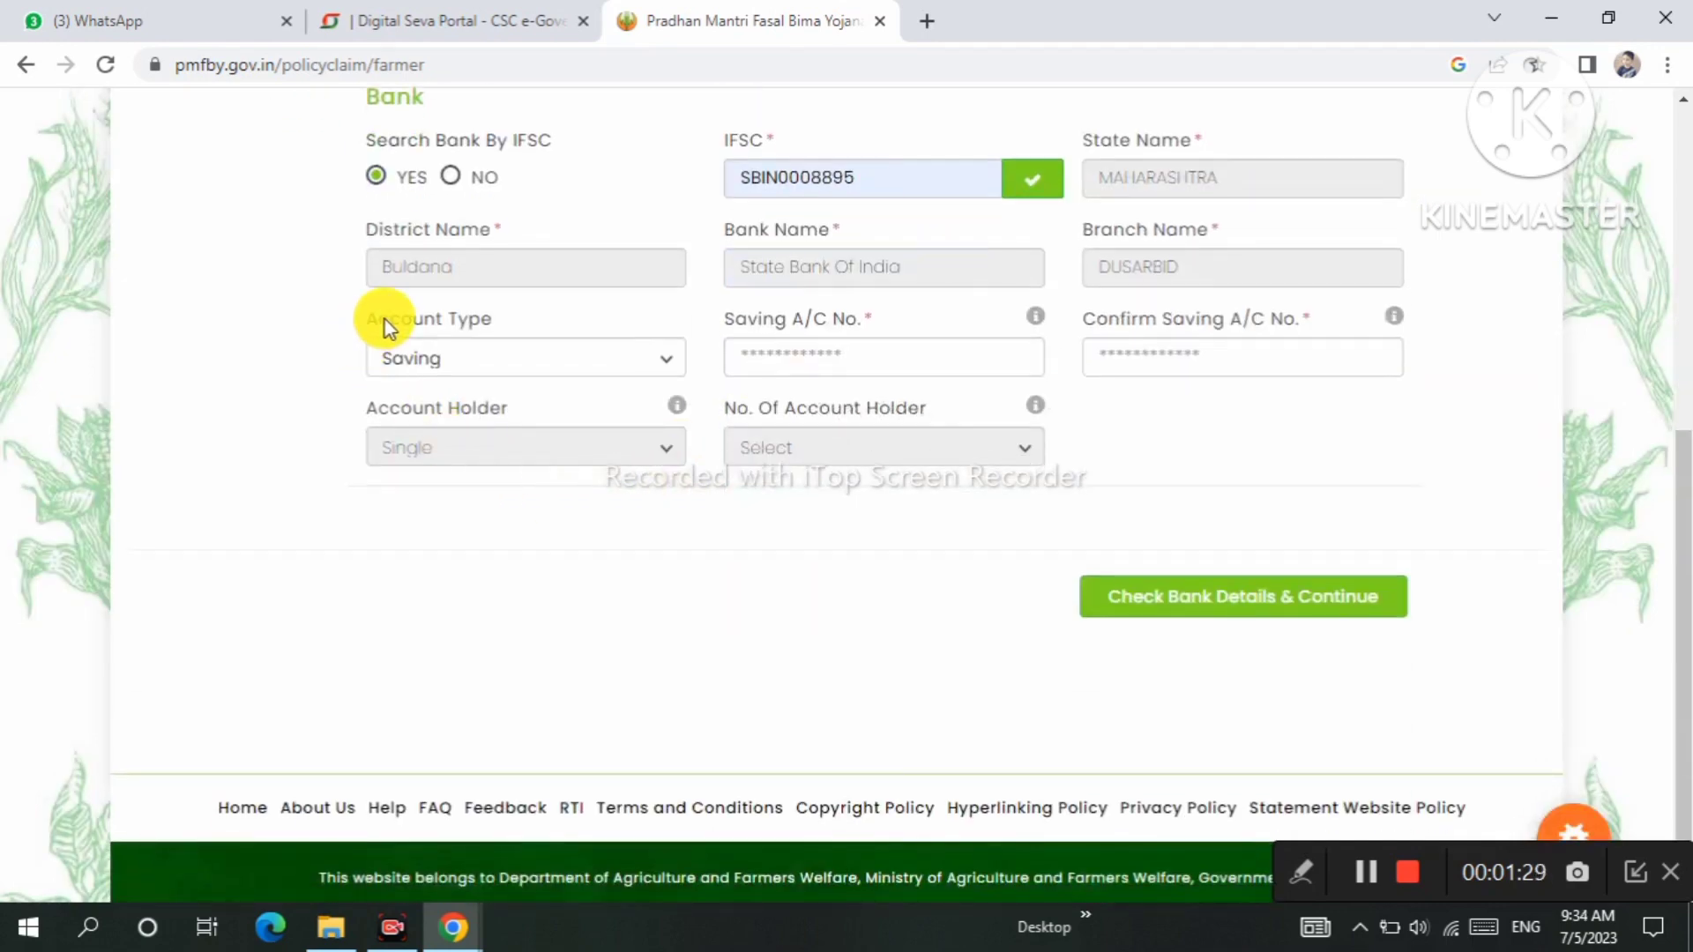
{"action": "left_click", "coordinate": [506, 355]}
{"action": "left_click", "coordinate": [492, 389]}
{"action": "left_click_drag", "start_coordinate": [724, 320], "coordinate": [829, 319]}
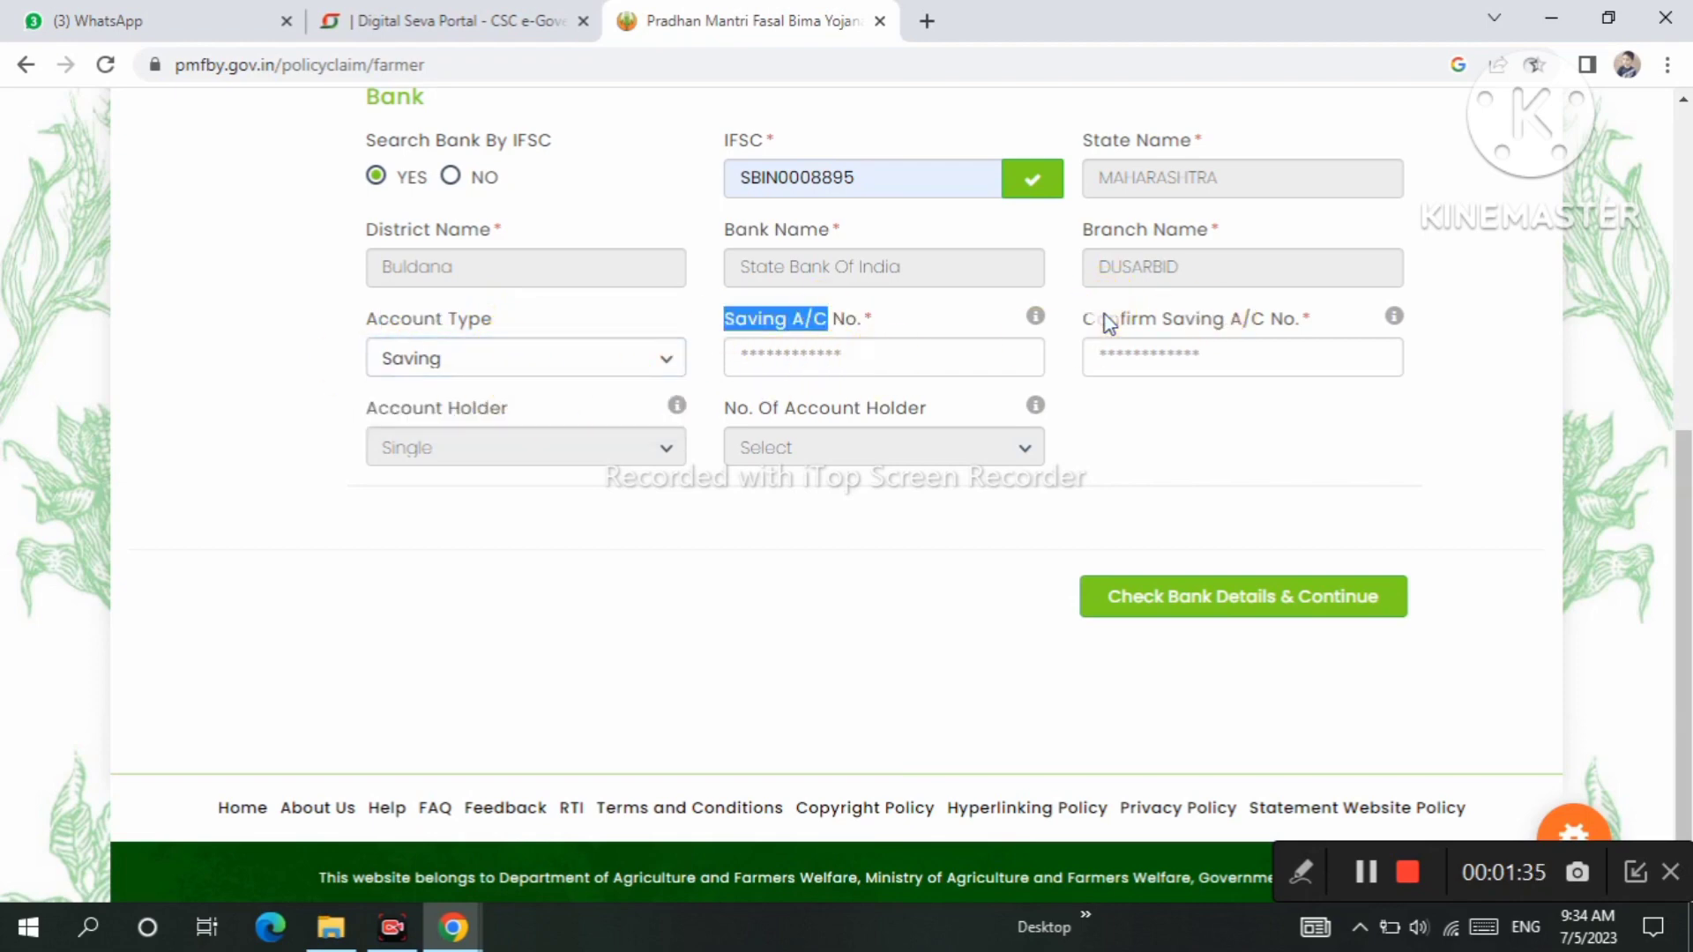
{"action": "left_click_drag", "start_coordinate": [1109, 319], "coordinate": [1283, 319]}
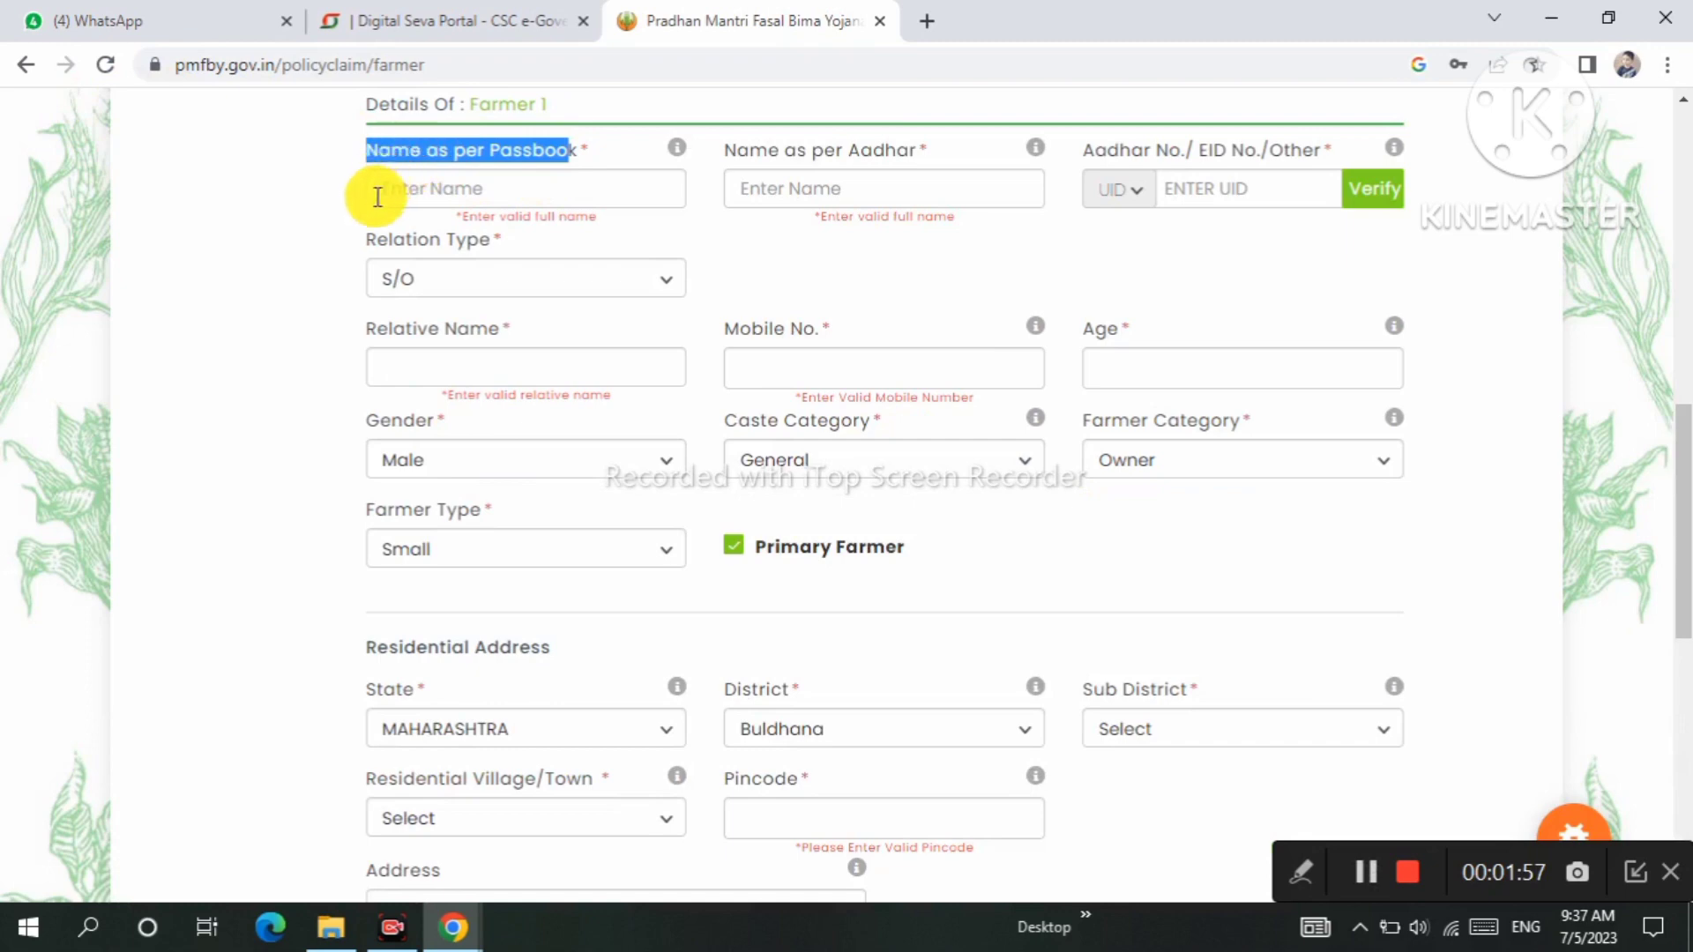
Fill in Farmer 1's name as per passbook, name as per Aadhaar and Aadhaar number, and verify the Aadhaar number.
{"action": "left_click", "coordinate": [730, 151]}
{"action": "left_click_drag", "start_coordinate": [909, 142], "coordinate": [761, 161]}
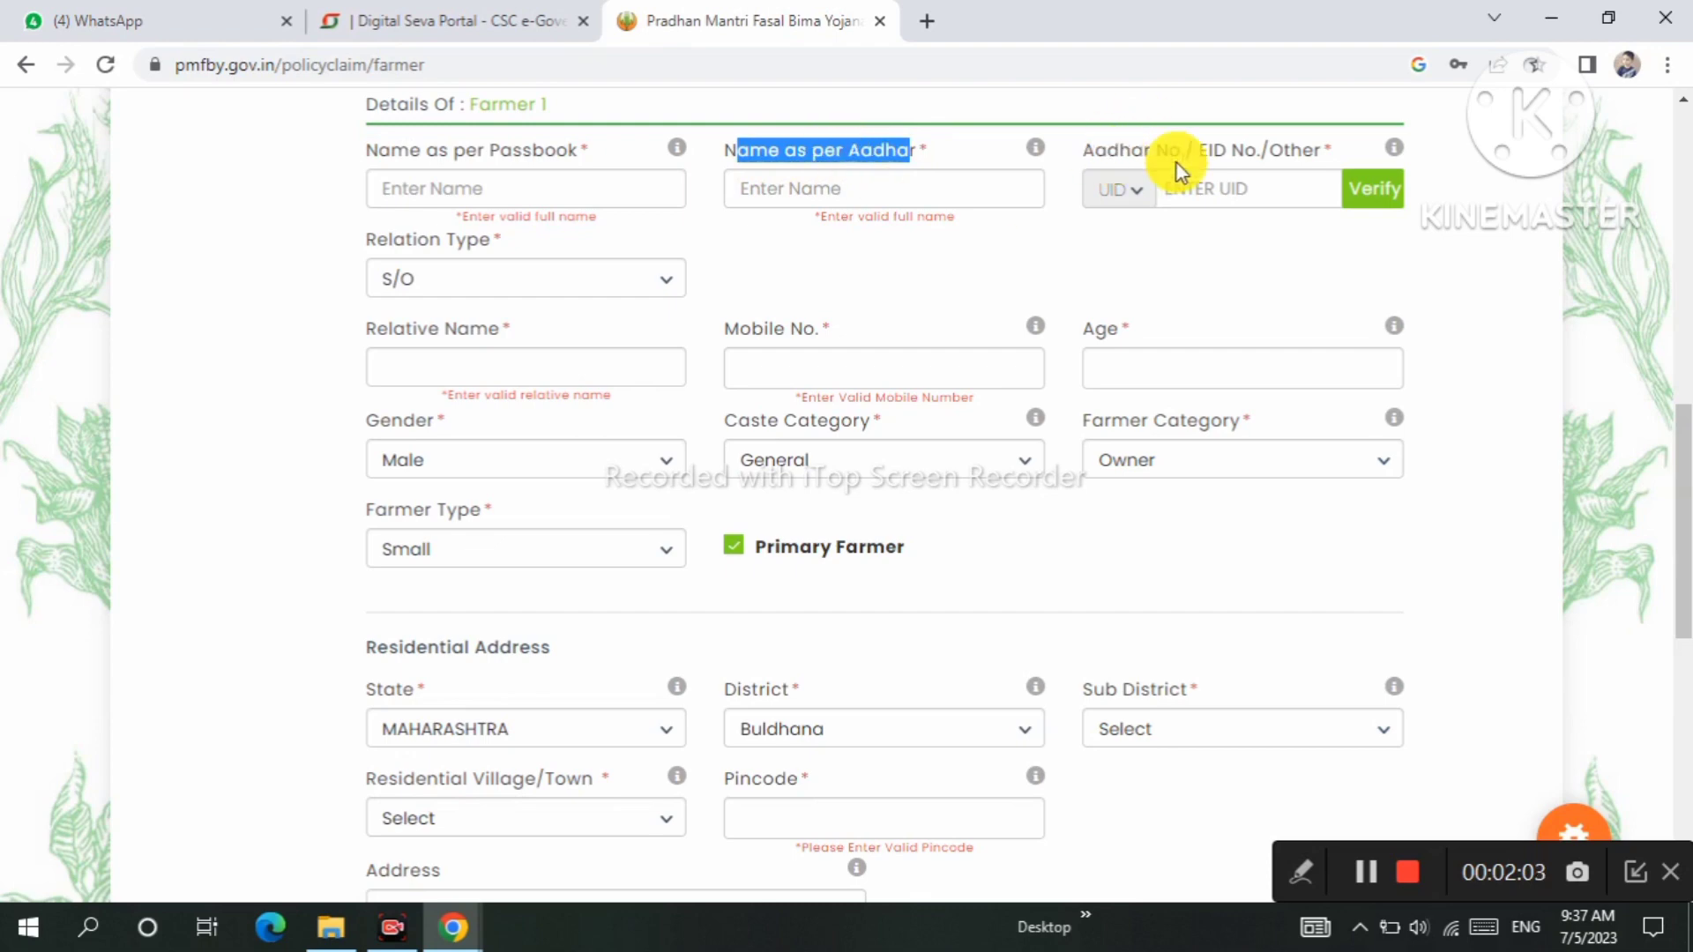
{"action": "left_click_drag", "start_coordinate": [1283, 152], "coordinate": [1120, 154]}
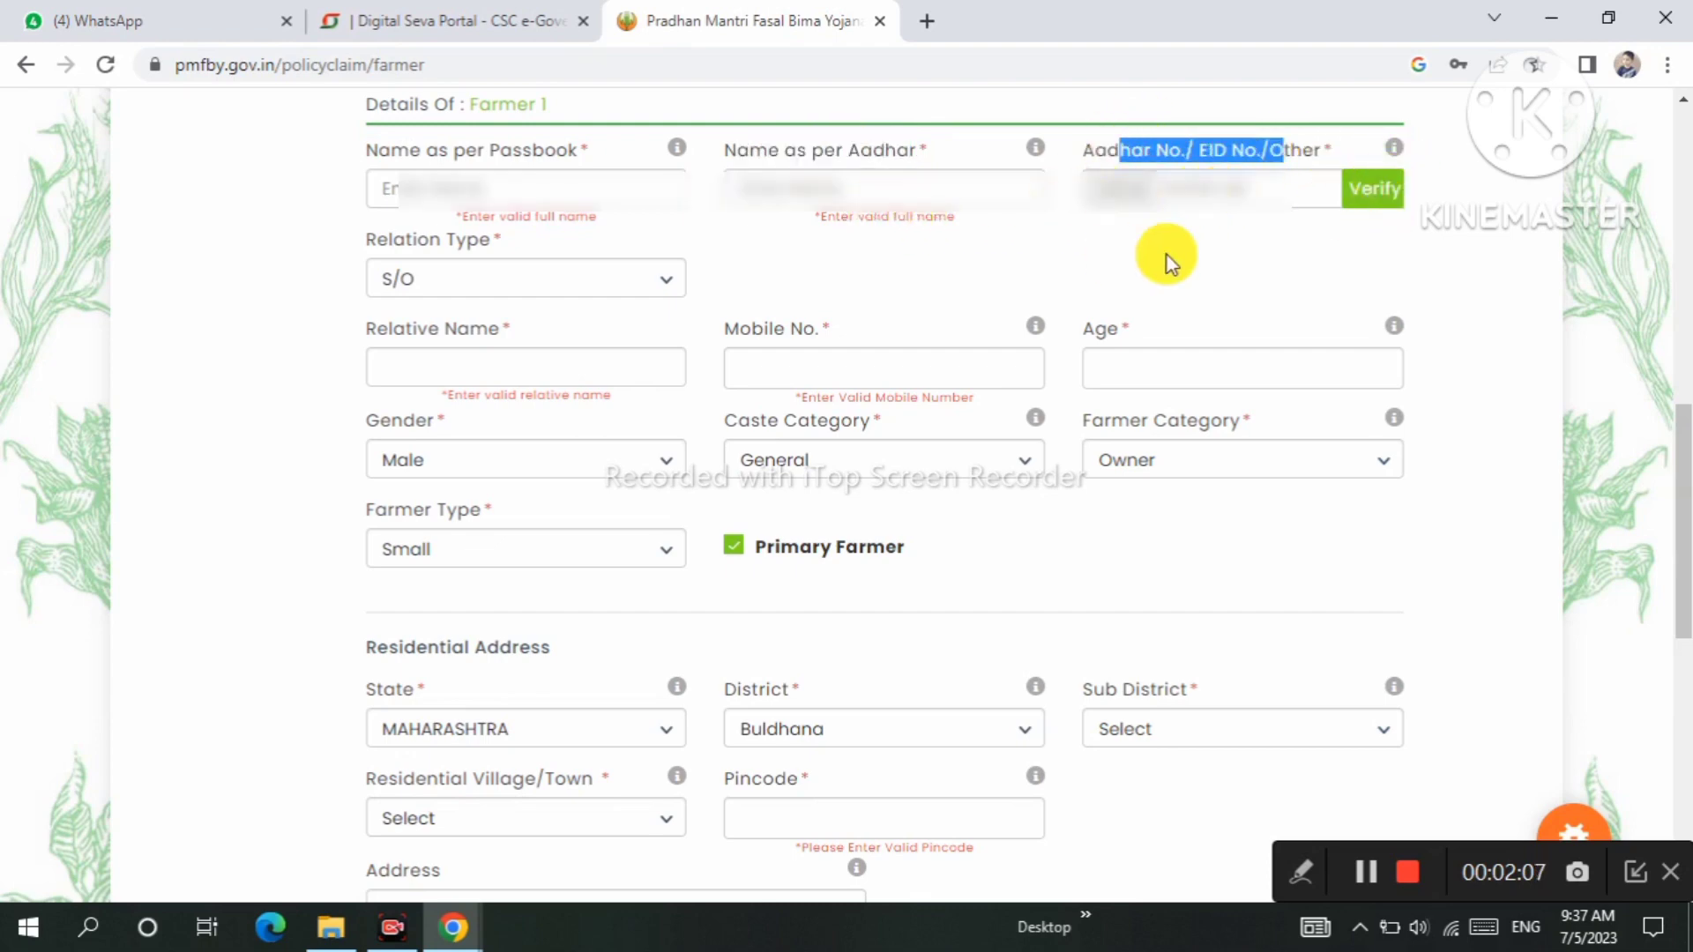
{"action": "left_click", "coordinate": [1374, 190]}
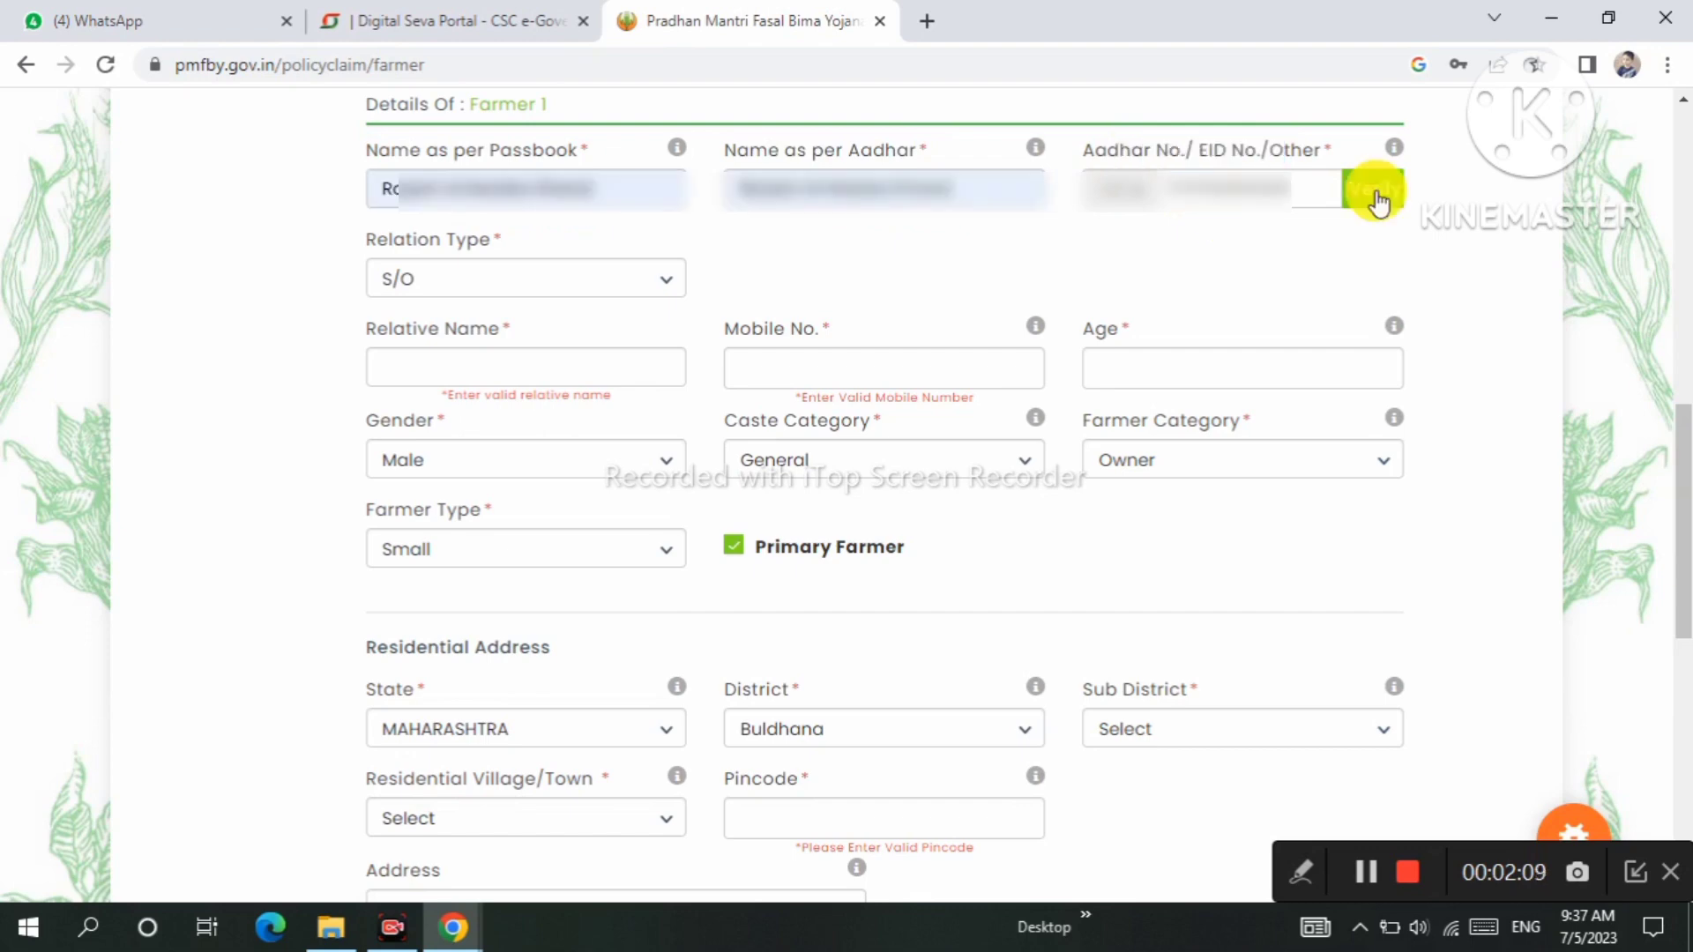
{"action": "left_click", "coordinate": [1375, 193]}
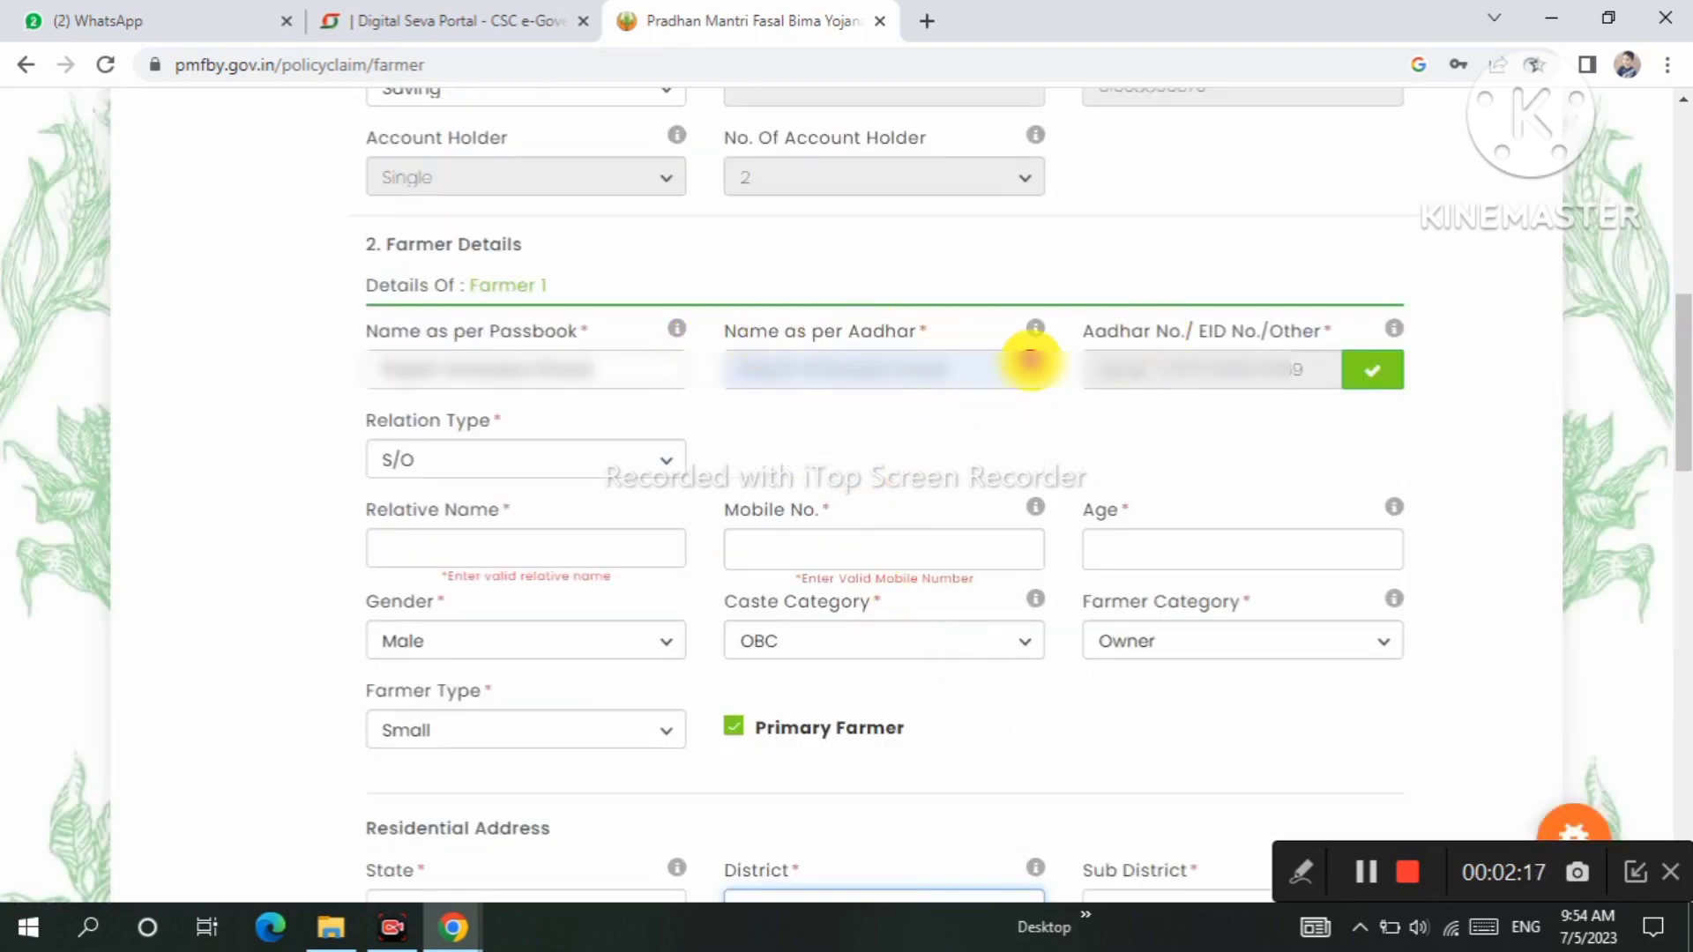
Review Farmer 1's Aadhaar number and name fields and choose S/O as the relation type.
{"action": "left_click", "coordinate": [1233, 380]}
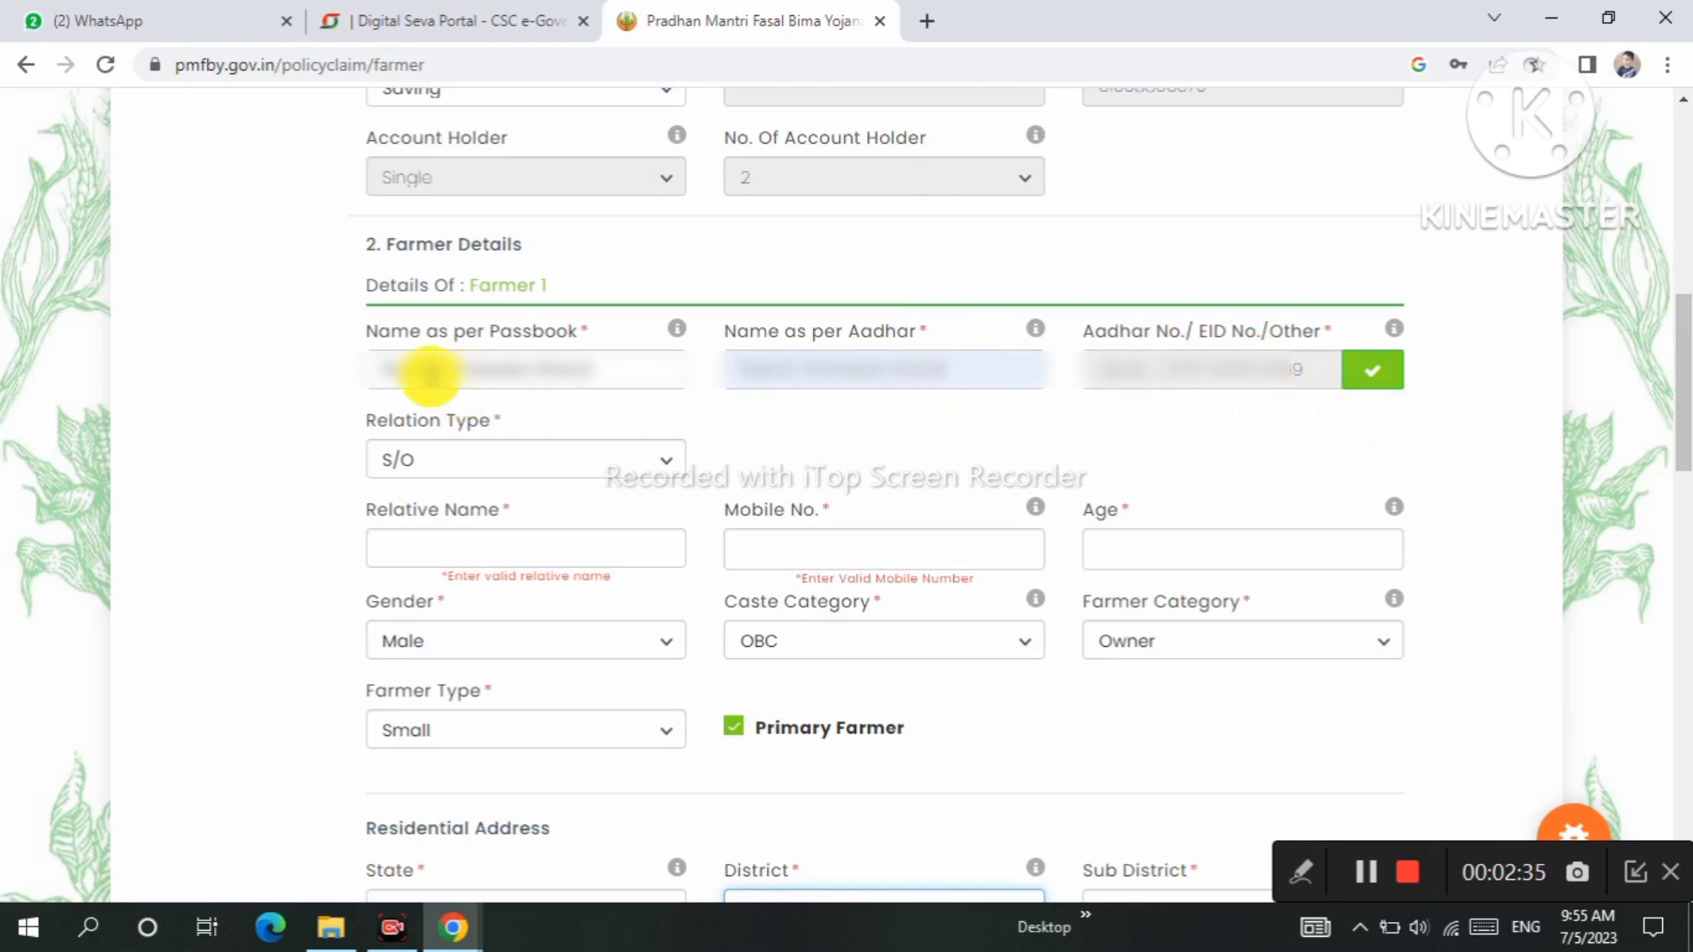
{"action": "triple_click", "coordinate": [386, 338]}
{"action": "triple_click", "coordinate": [839, 332]}
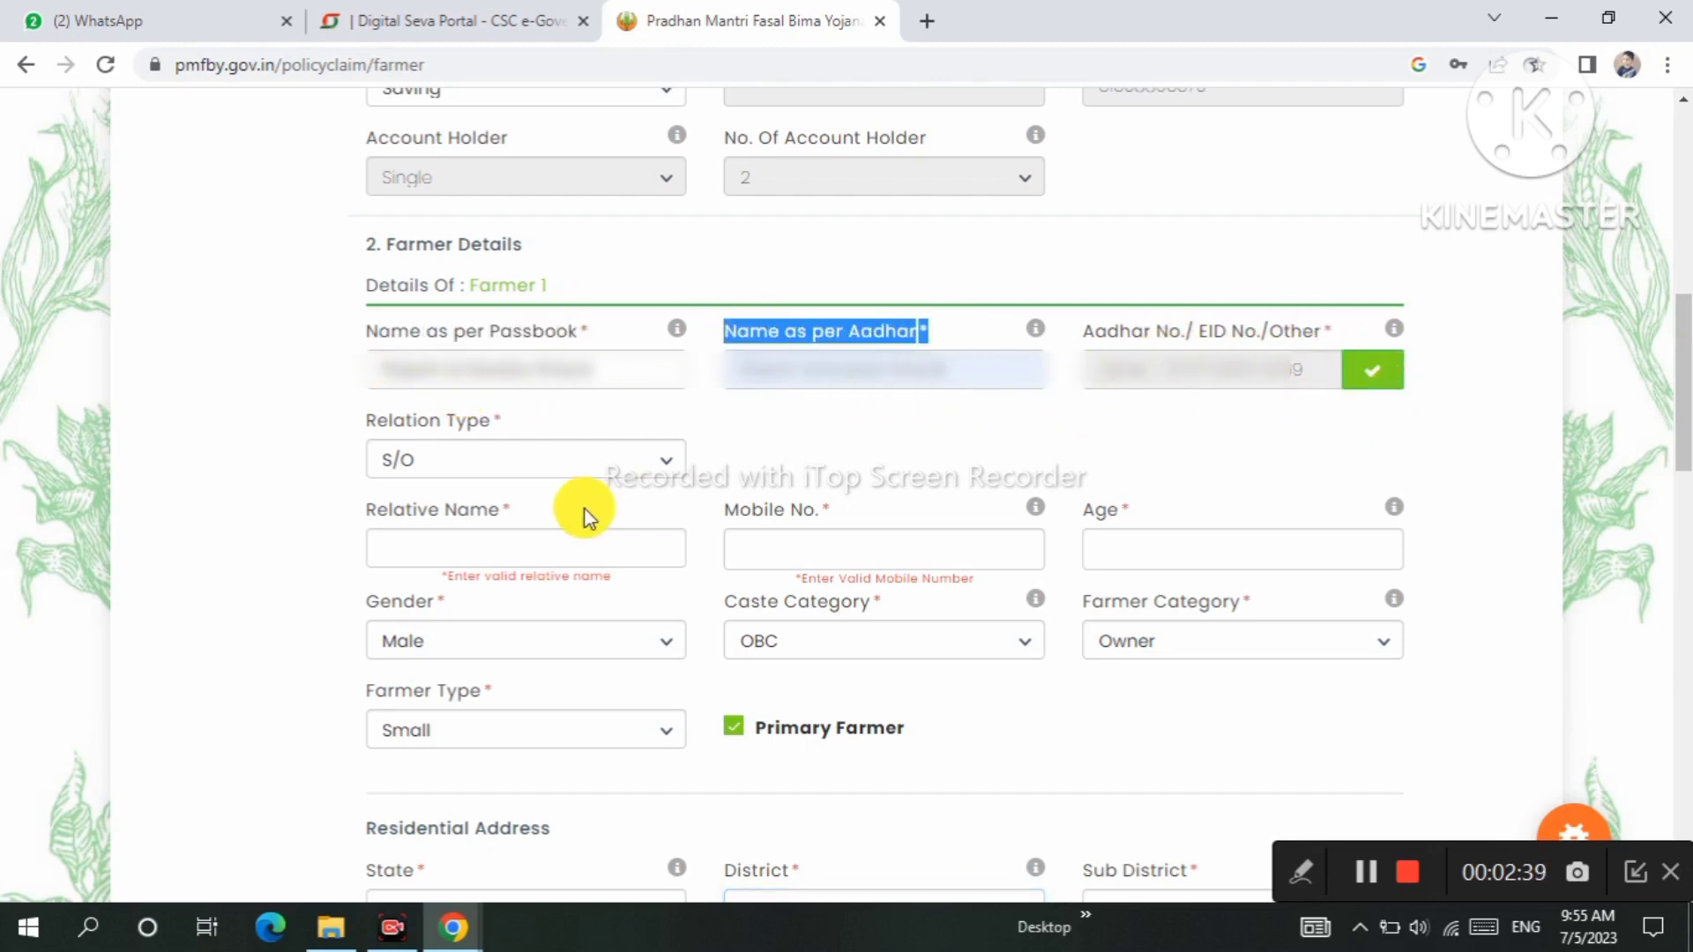
{"action": "triple_click", "coordinate": [476, 423]}
{"action": "left_click", "coordinate": [494, 457]}
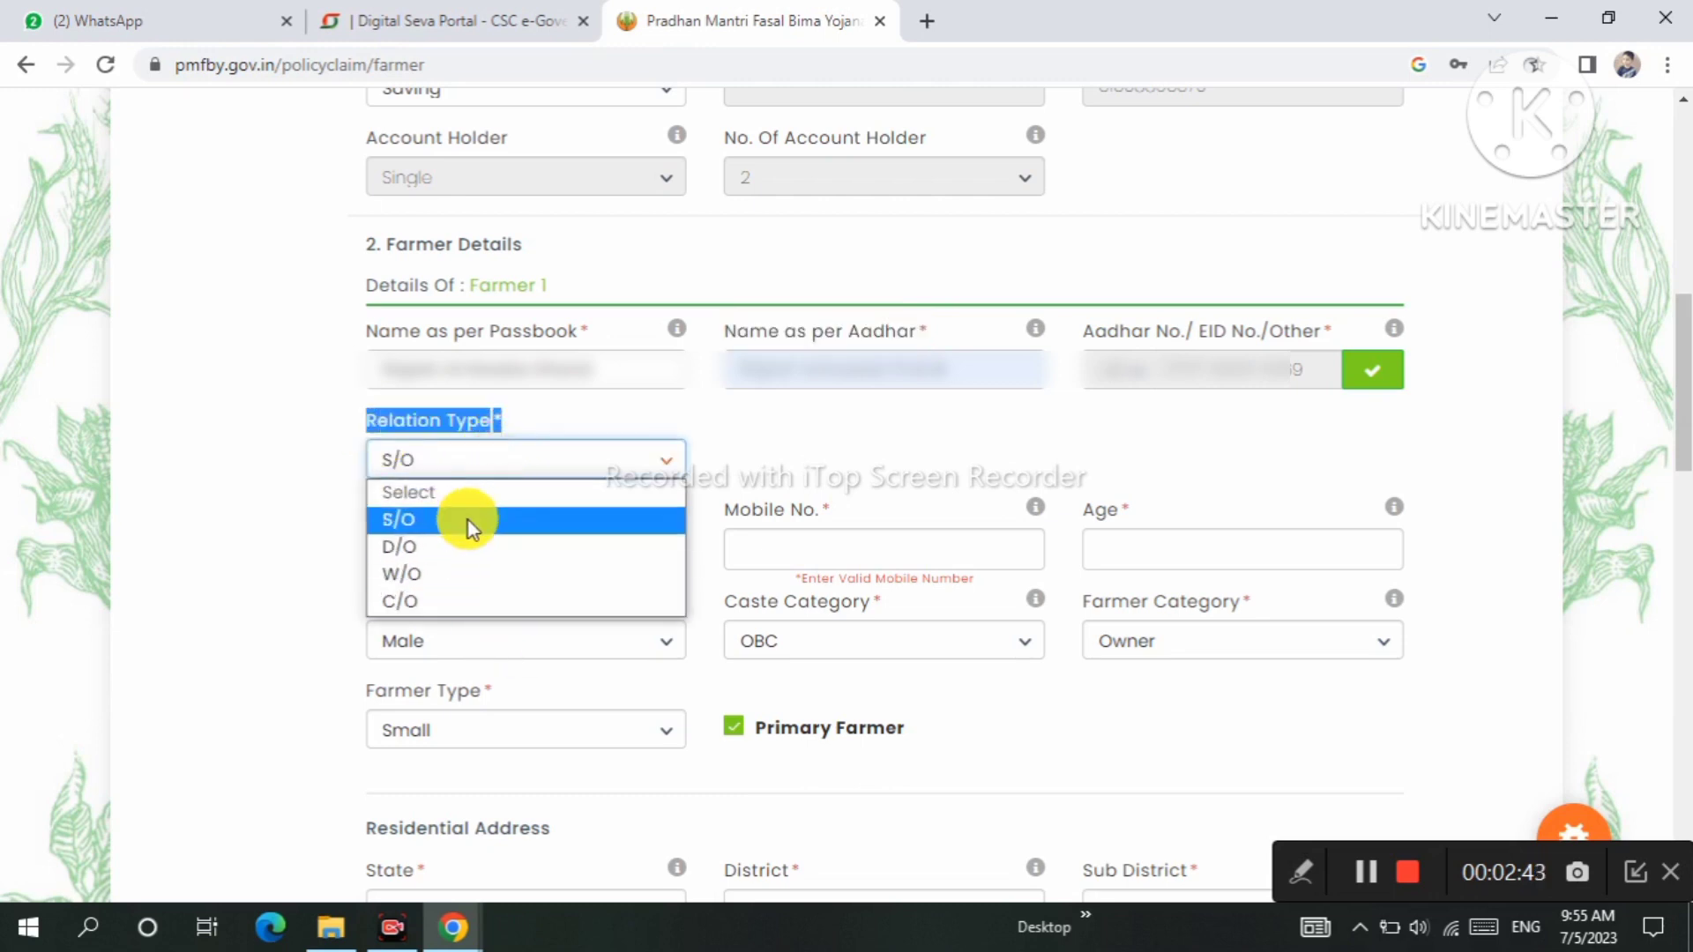
{"action": "left_click", "coordinate": [459, 527]}
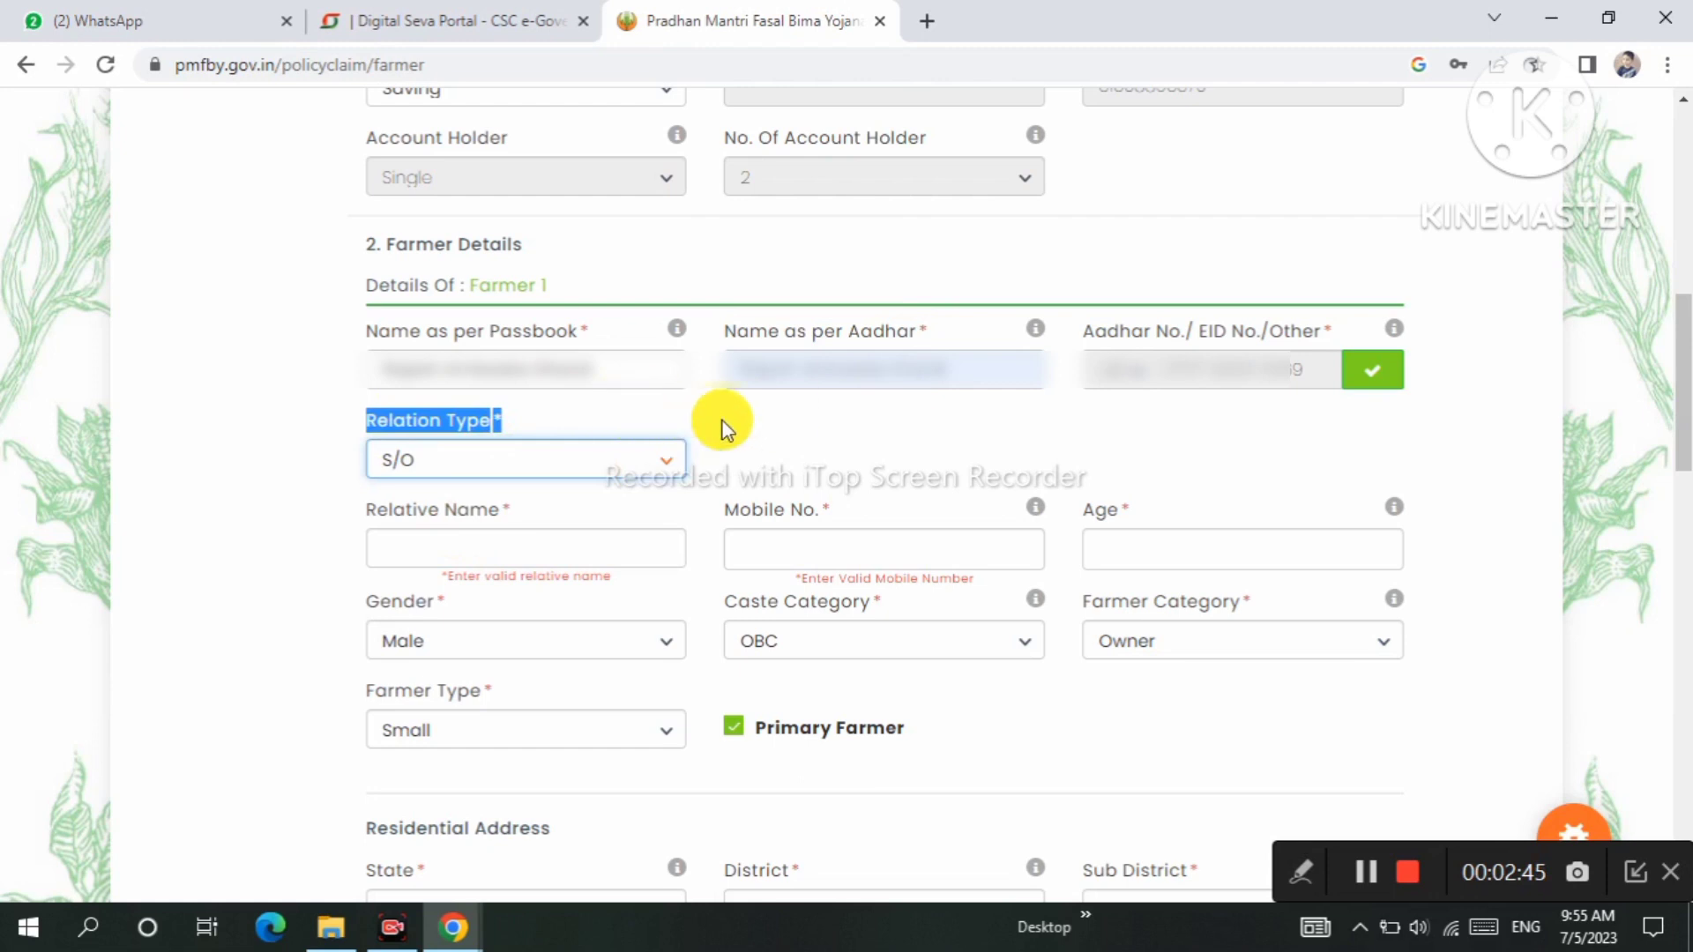
{"action": "left_click", "coordinate": [612, 491]}
Examine the Relative Name, Mobile No. and Age fields in Farmer 1's details.
{"action": "left_click_drag", "start_coordinate": [377, 510], "coordinate": [487, 510]}
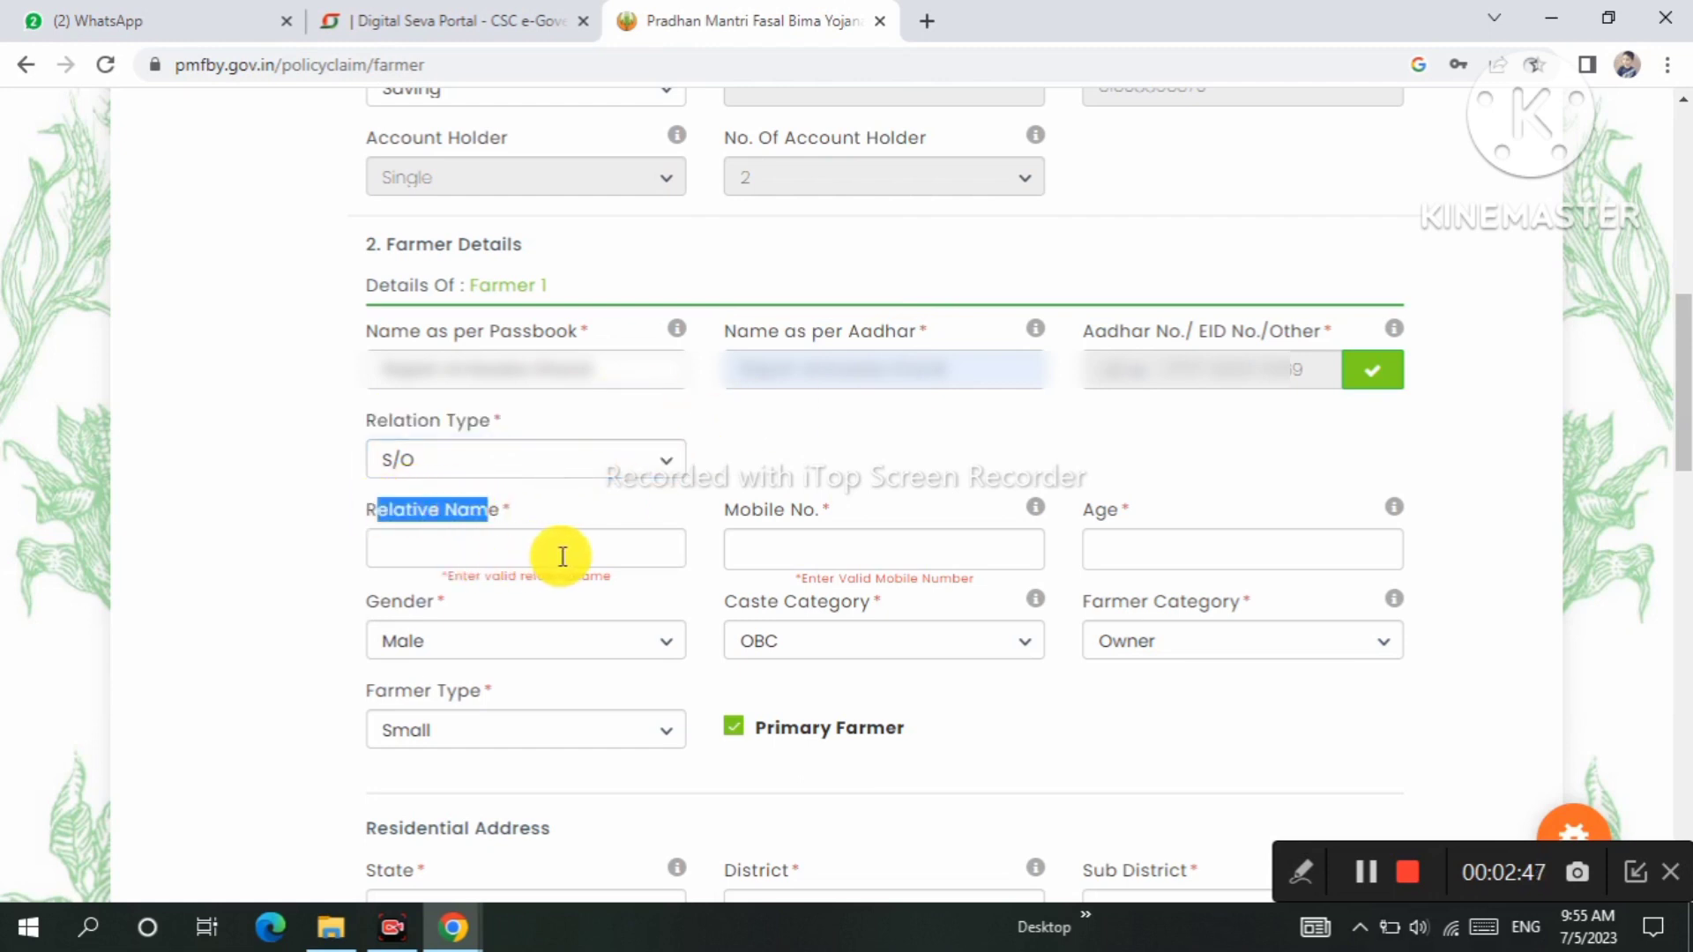
{"action": "left_click_drag", "start_coordinate": [724, 510], "coordinate": [773, 511]}
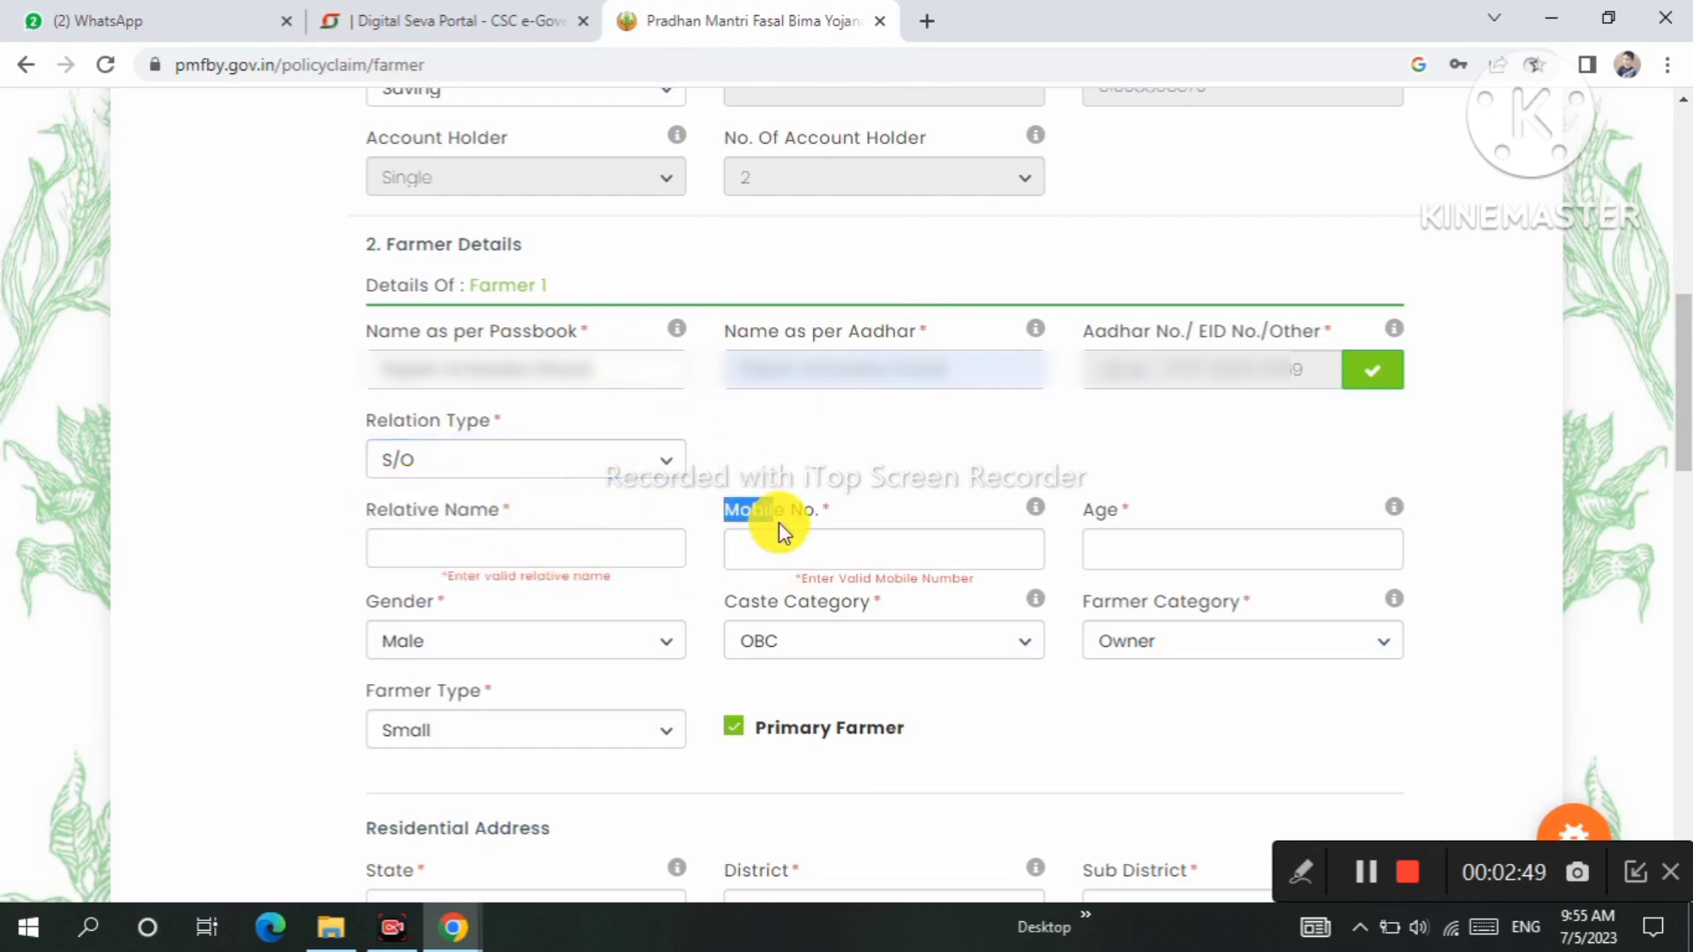
{"action": "left_click_drag", "start_coordinate": [1118, 511], "coordinate": [1083, 513]}
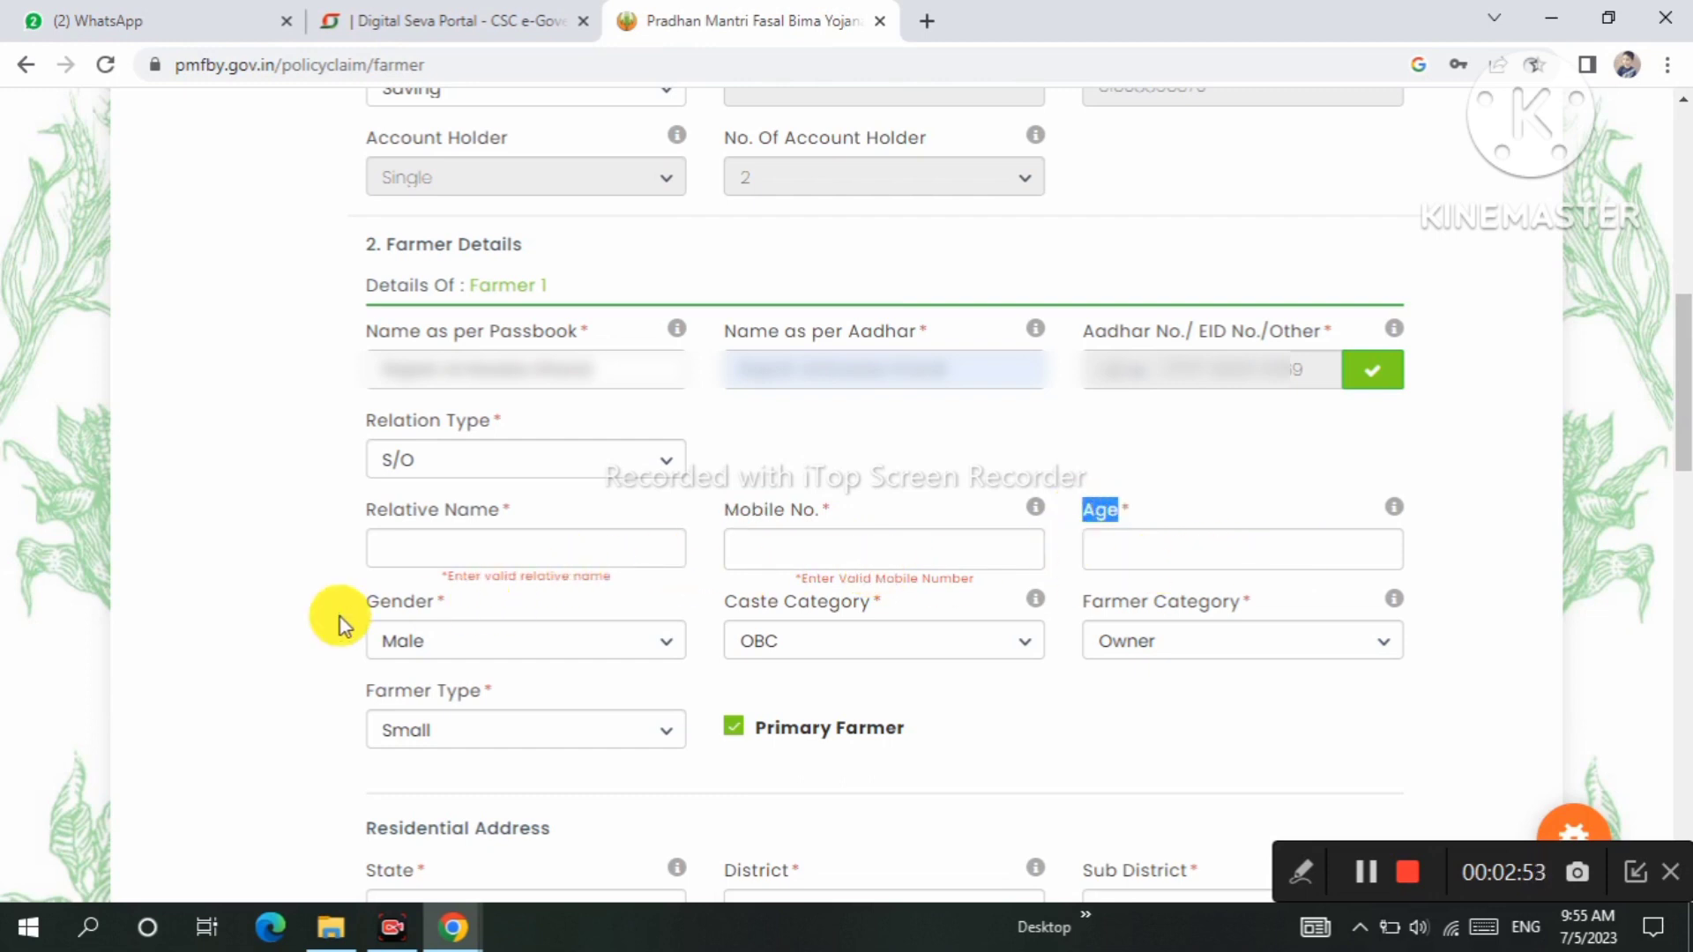
Choose Male as Farmer 1's gender and OBC as the caste category.
{"action": "left_click", "coordinate": [416, 635]}
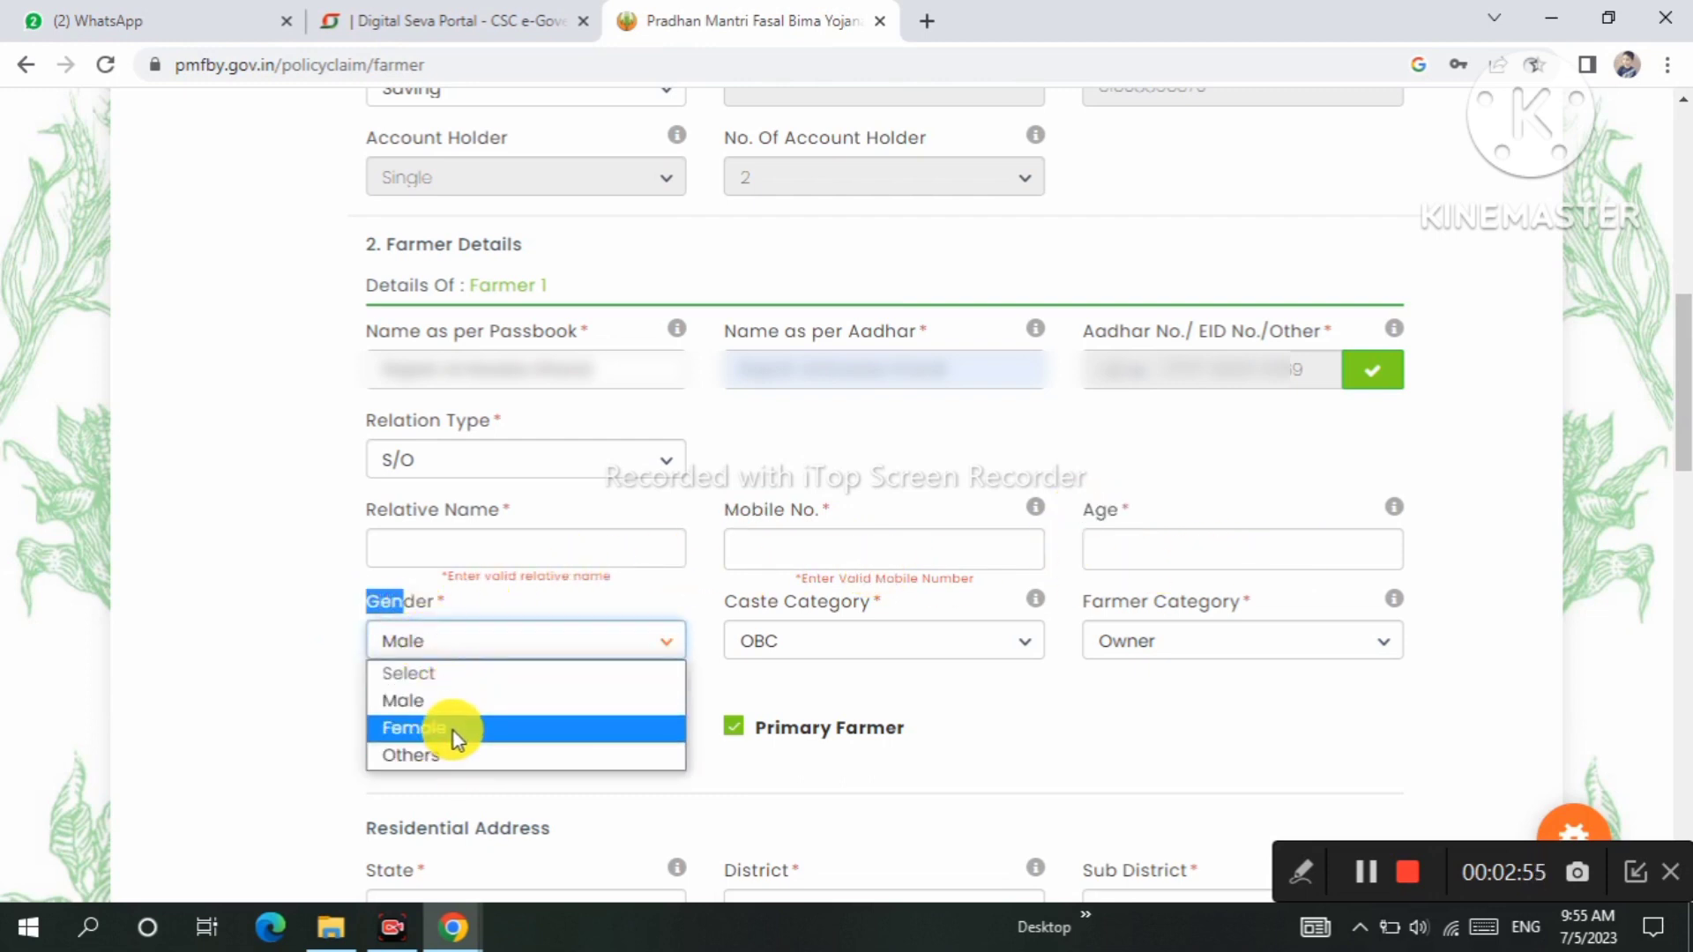
{"action": "left_click", "coordinate": [457, 709]}
{"action": "left_click", "coordinate": [836, 669]}
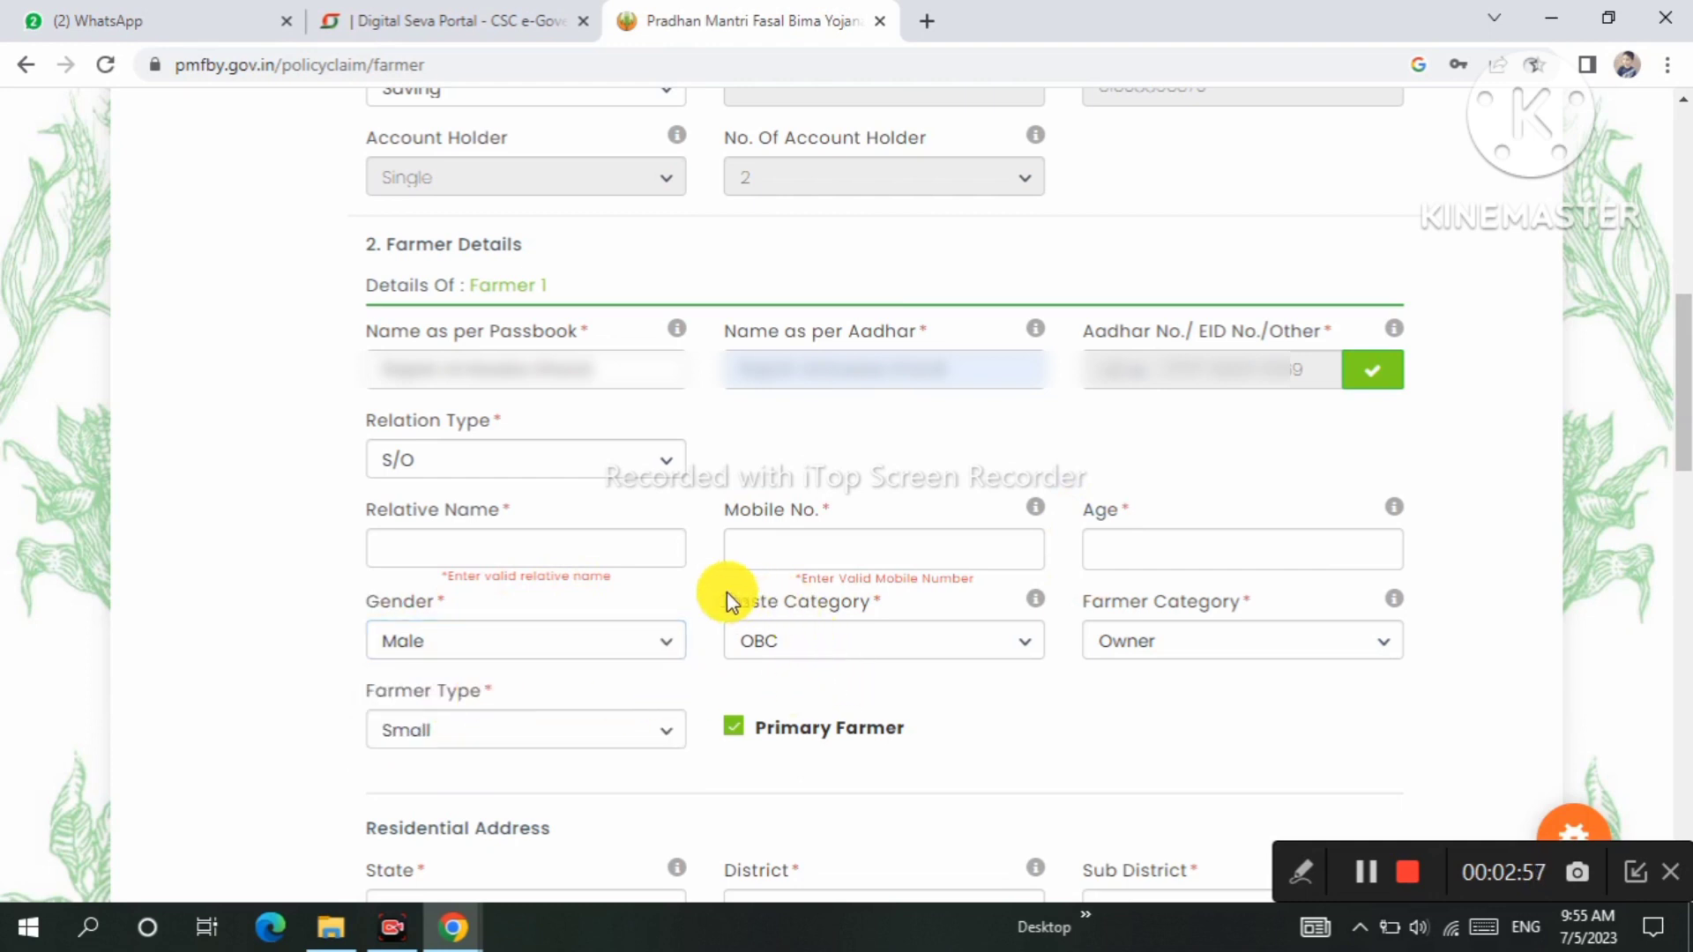
{"action": "left_click", "coordinate": [829, 642]}
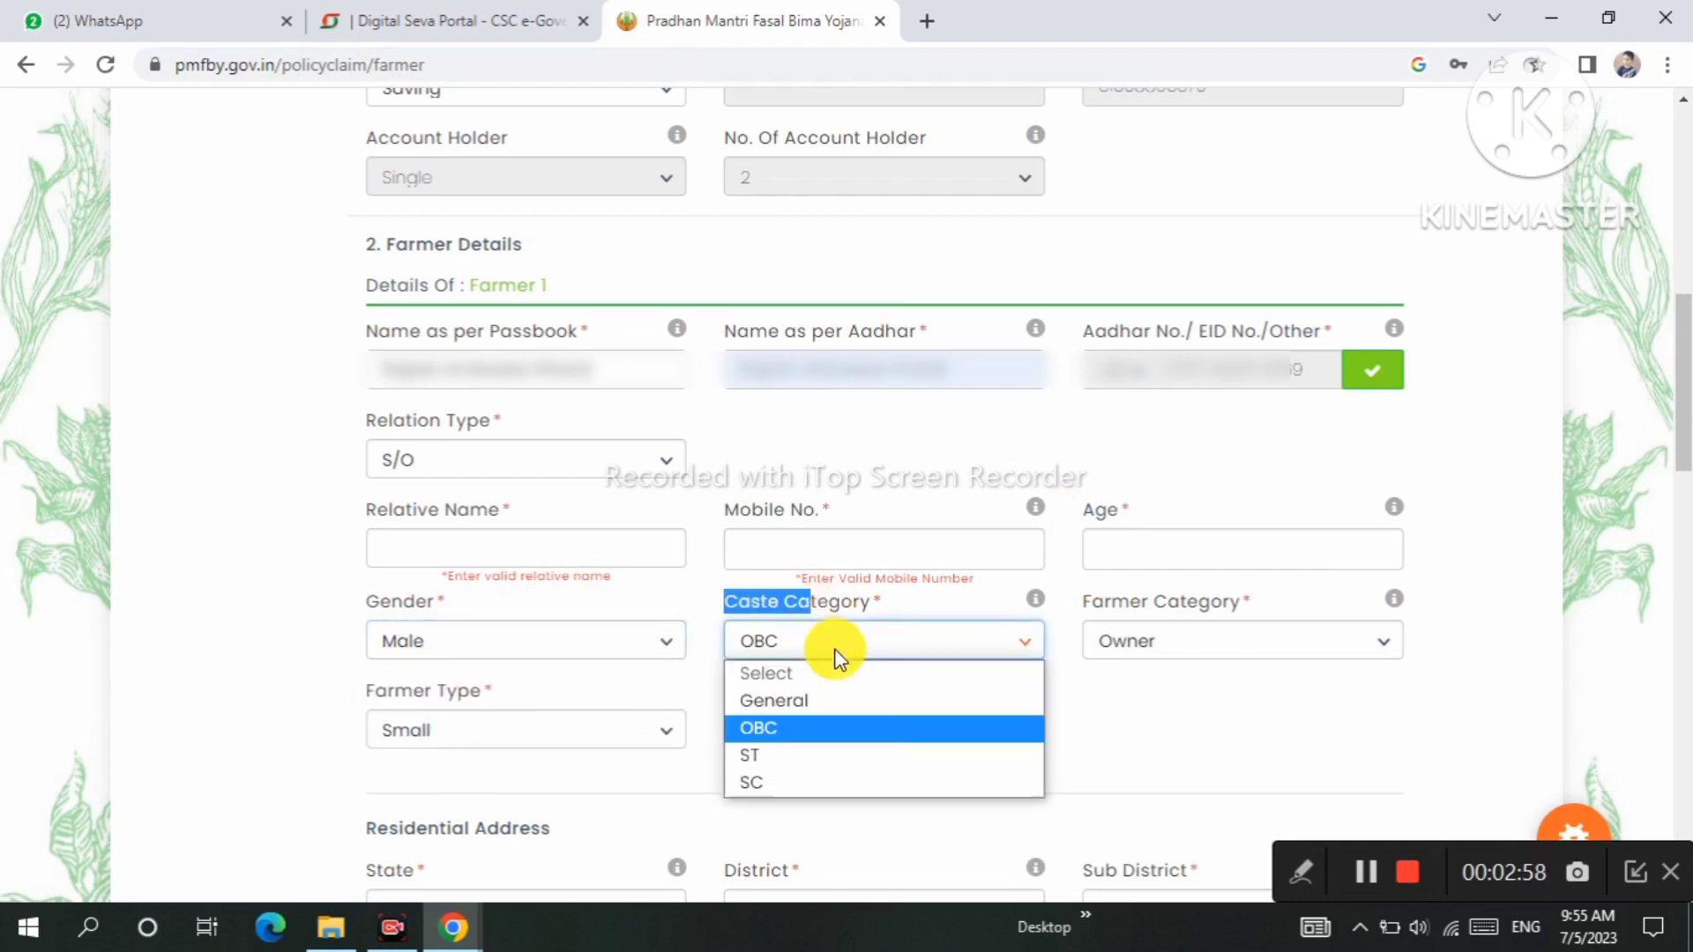
{"action": "left_click", "coordinate": [848, 728]}
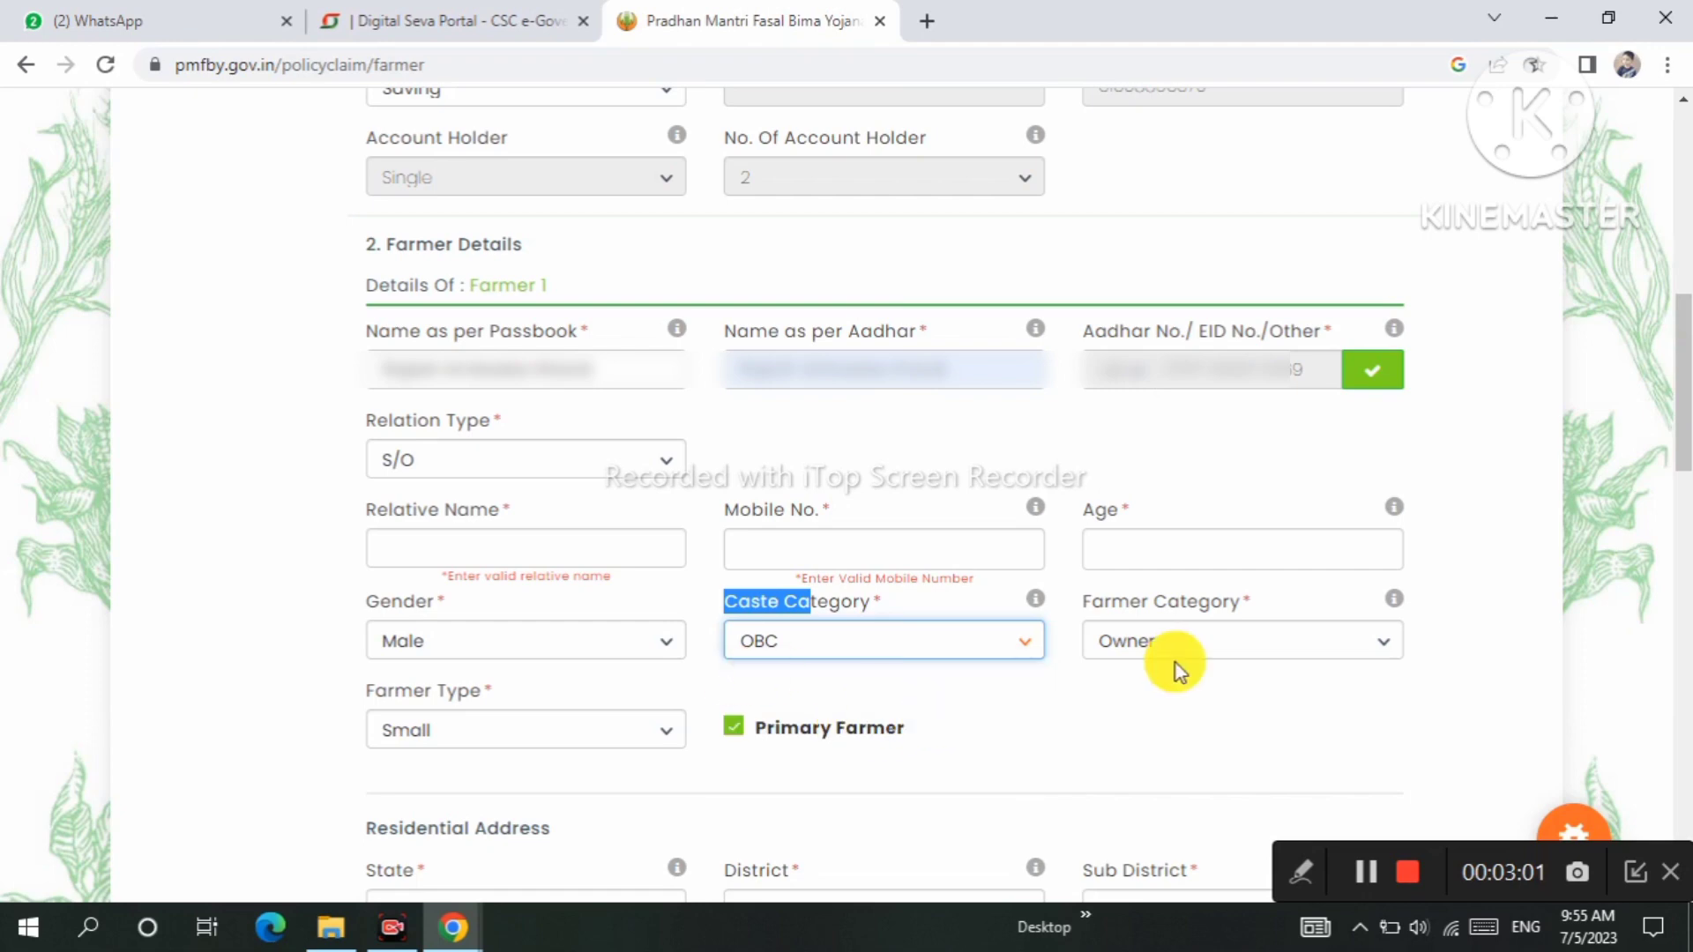
Review the farmer category options and keep Owner as Farmer 1's category.
{"action": "left_click", "coordinate": [1172, 600]}
{"action": "left_click_drag", "start_coordinate": [1087, 612], "coordinate": [1178, 602]}
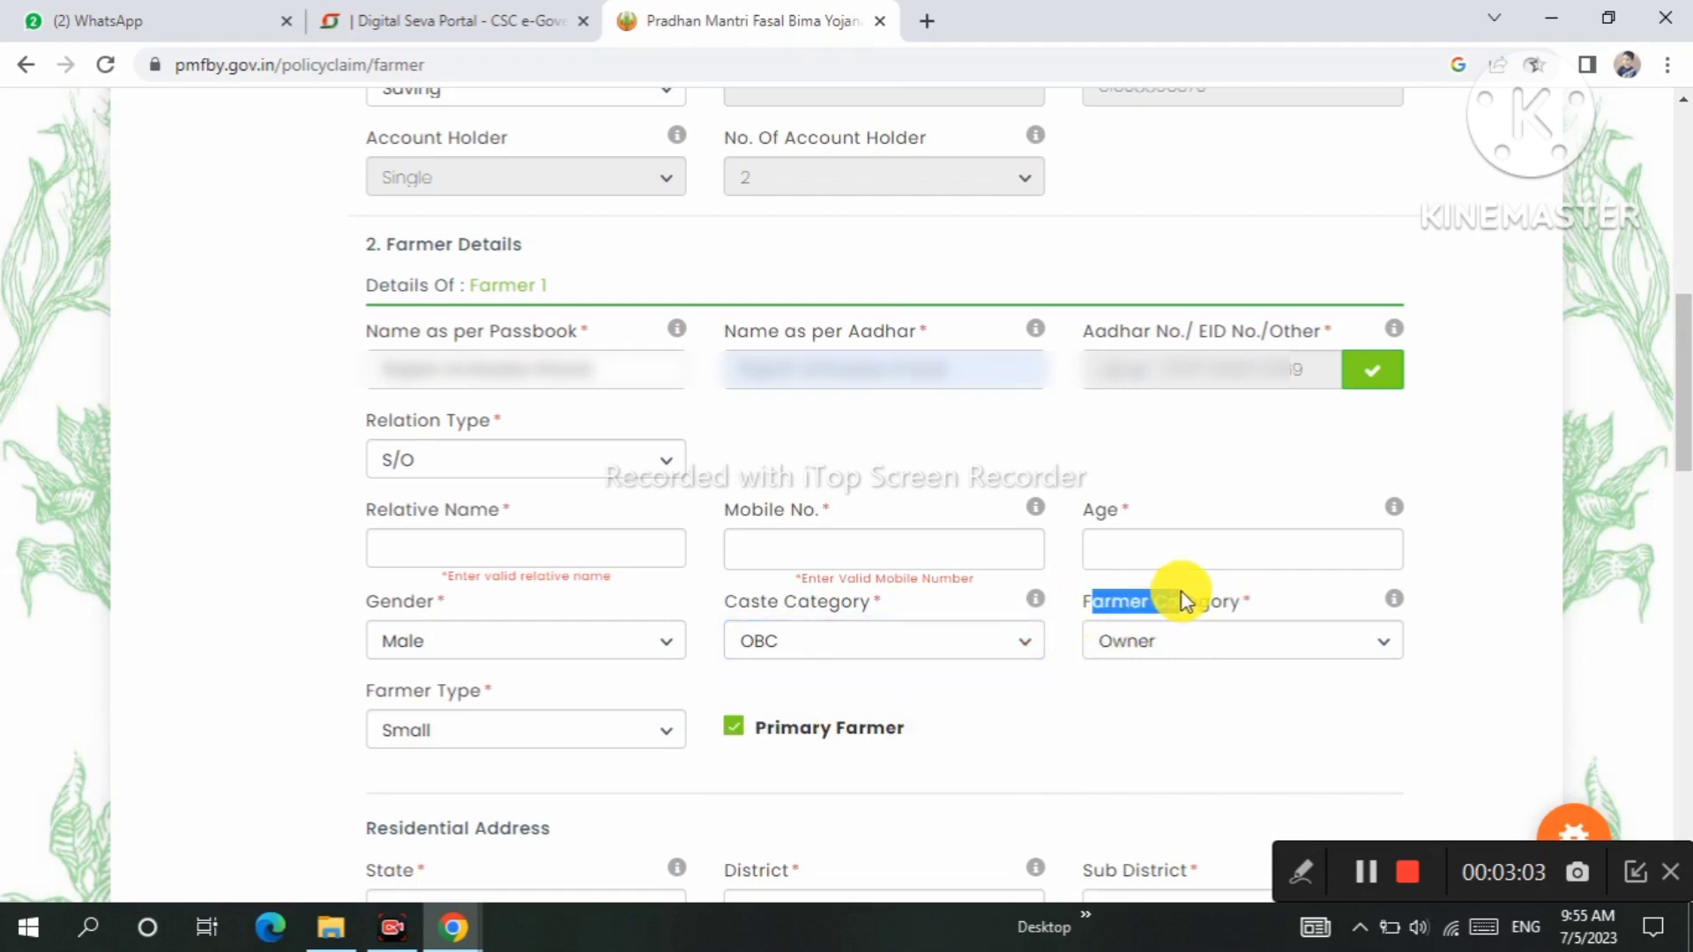
{"action": "left_click", "coordinate": [1192, 648]}
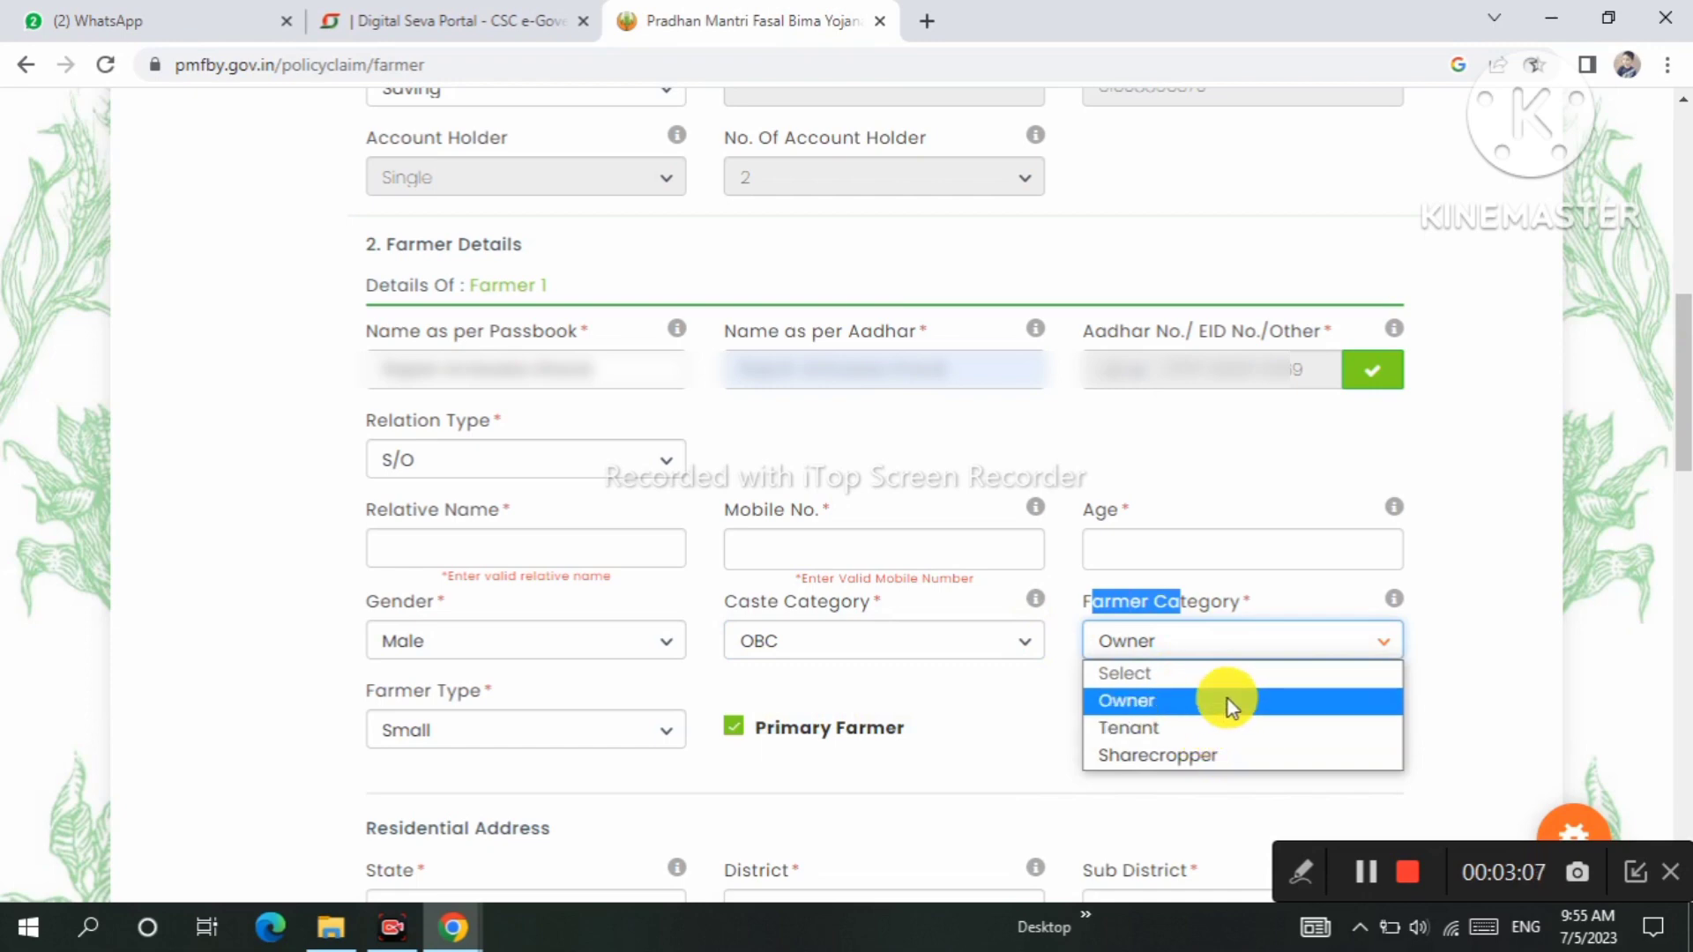
{"action": "left_click", "coordinate": [1211, 700]}
{"action": "left_click", "coordinate": [1227, 637]}
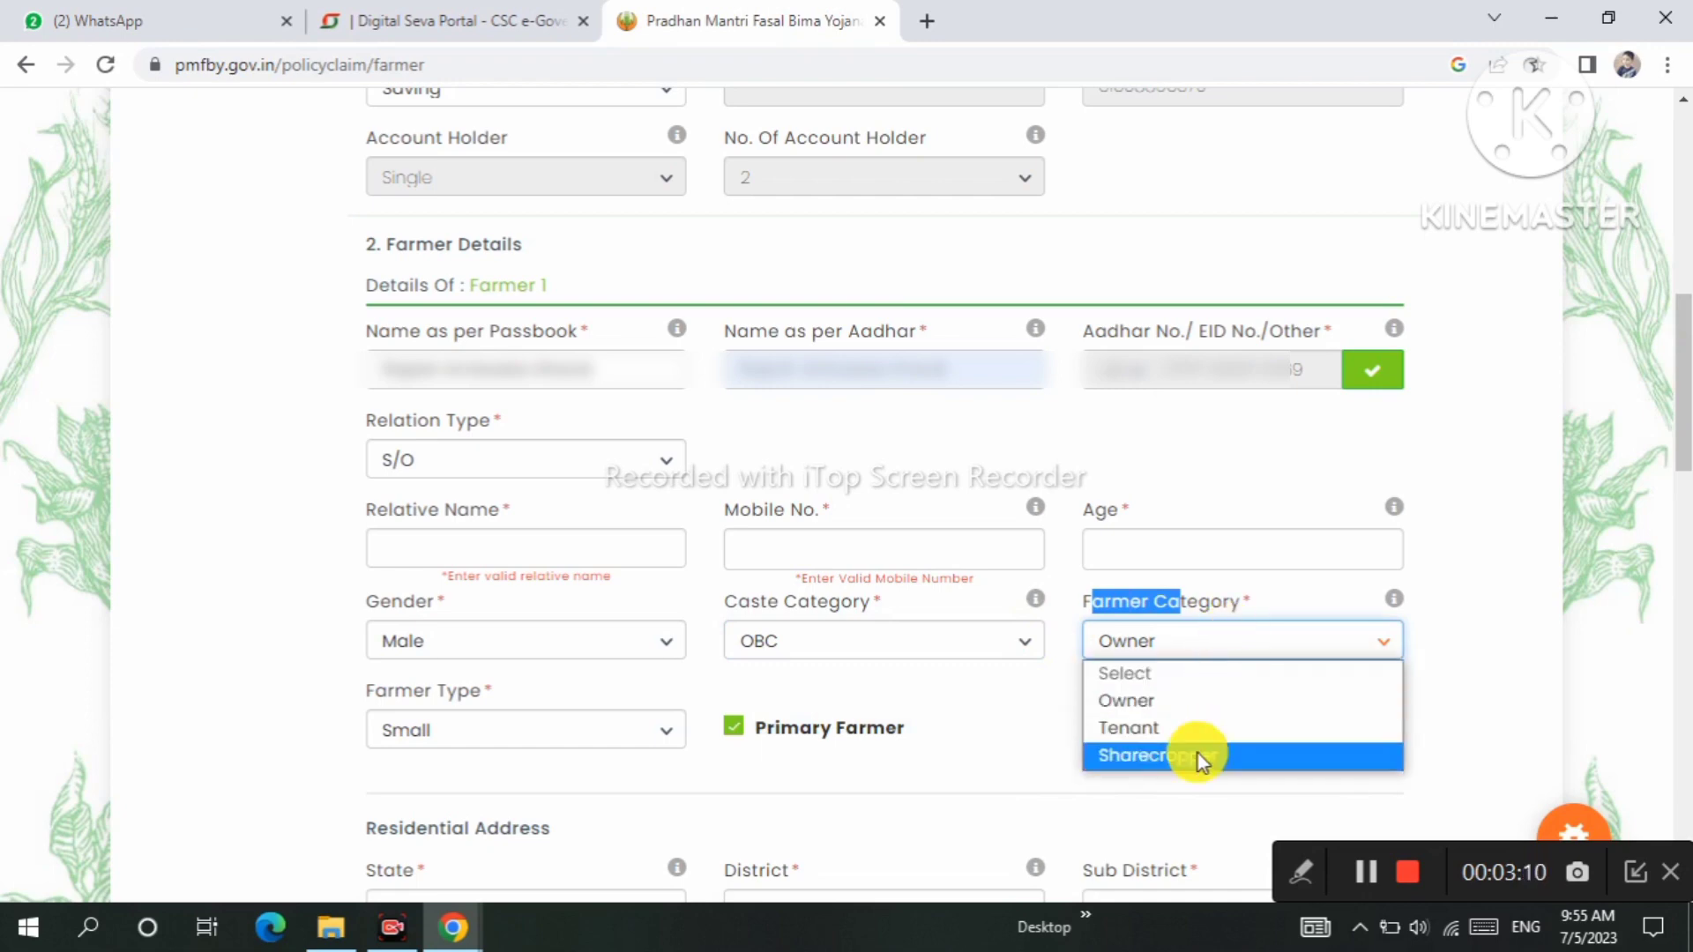
{"action": "left_click", "coordinate": [1138, 703]}
{"action": "left_click", "coordinate": [1155, 666]}
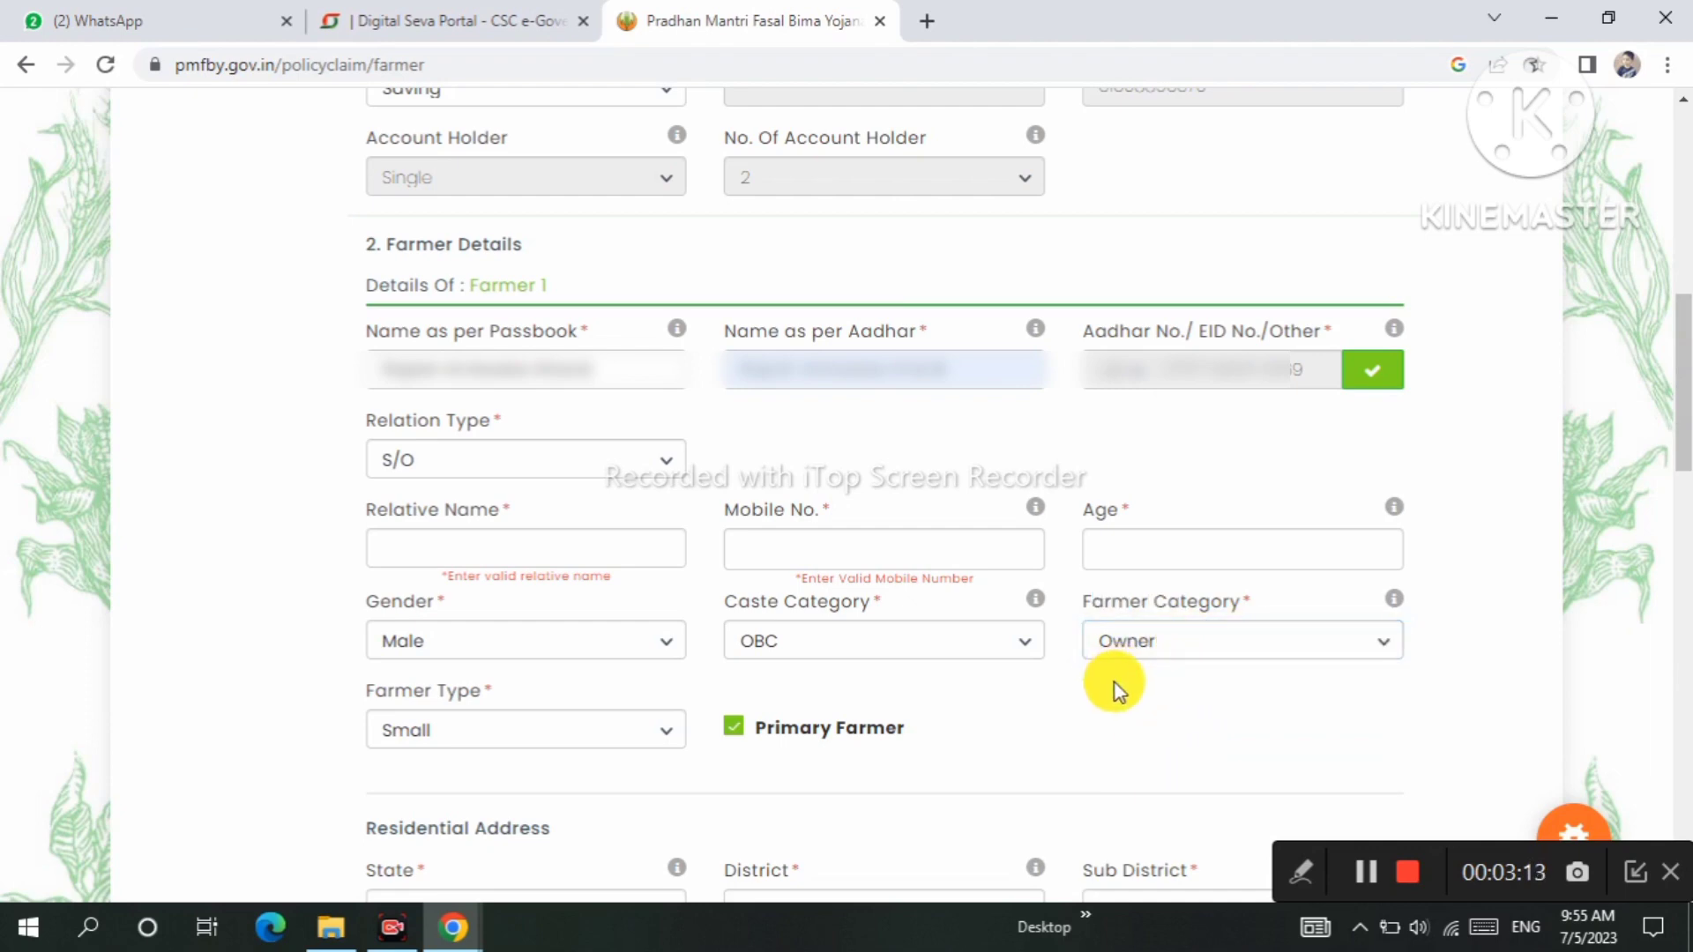
Choose Small as Farmer 1's farmer type.
{"action": "left_click", "coordinate": [427, 737]}
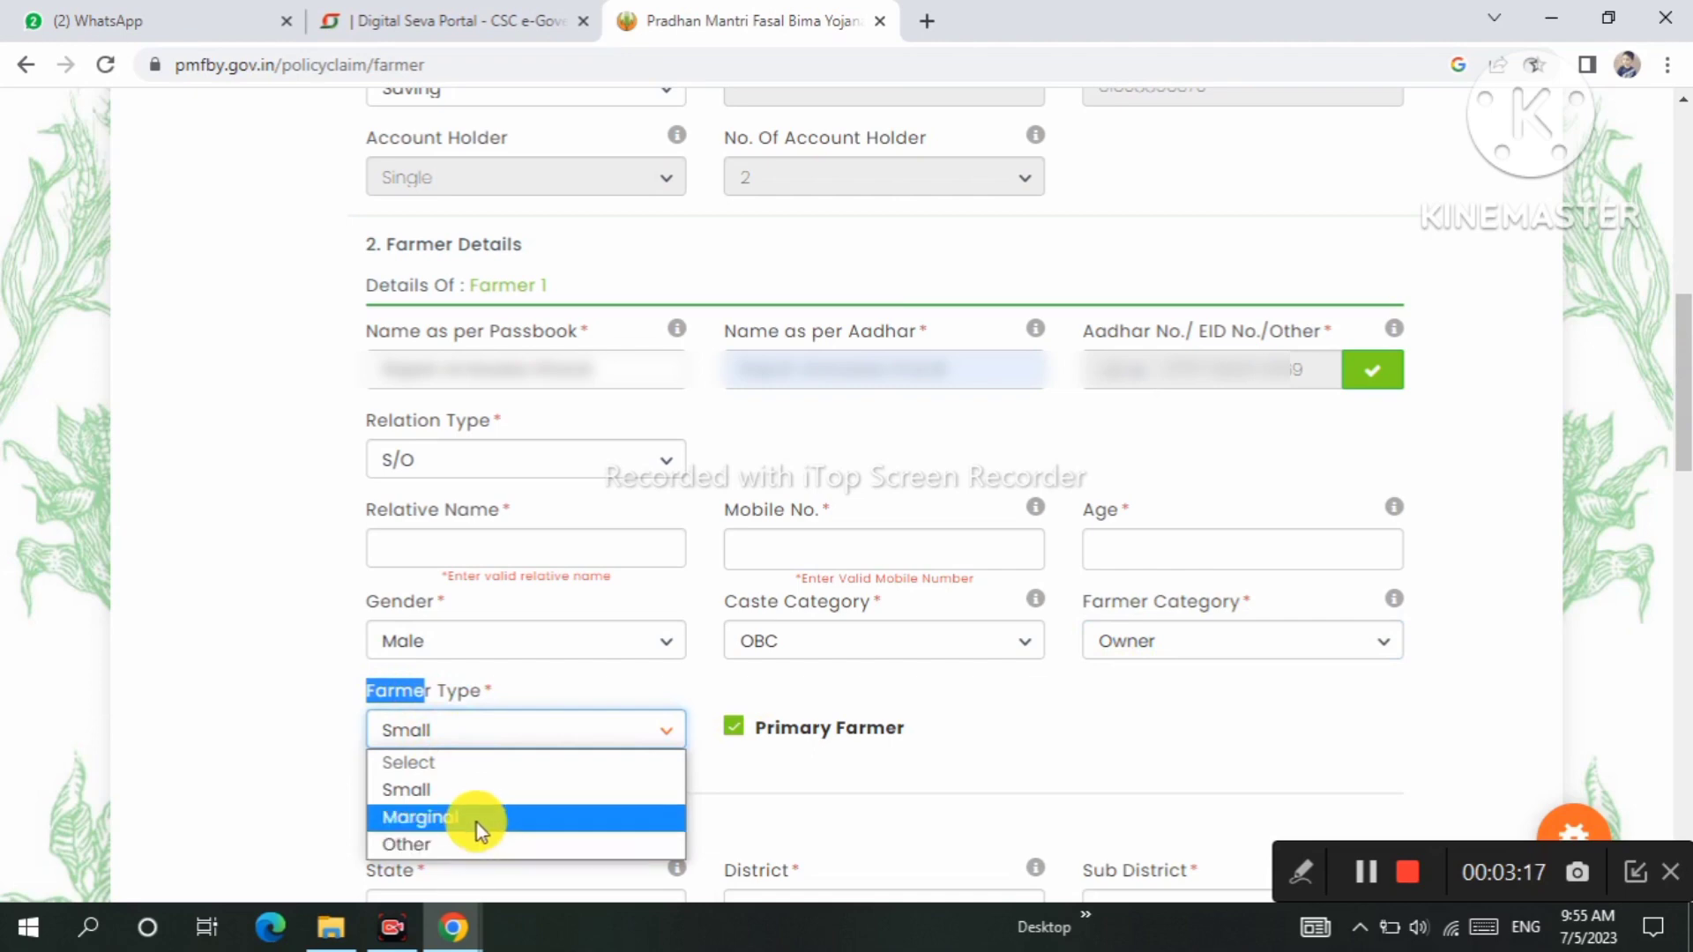
{"action": "left_click", "coordinate": [467, 788]}
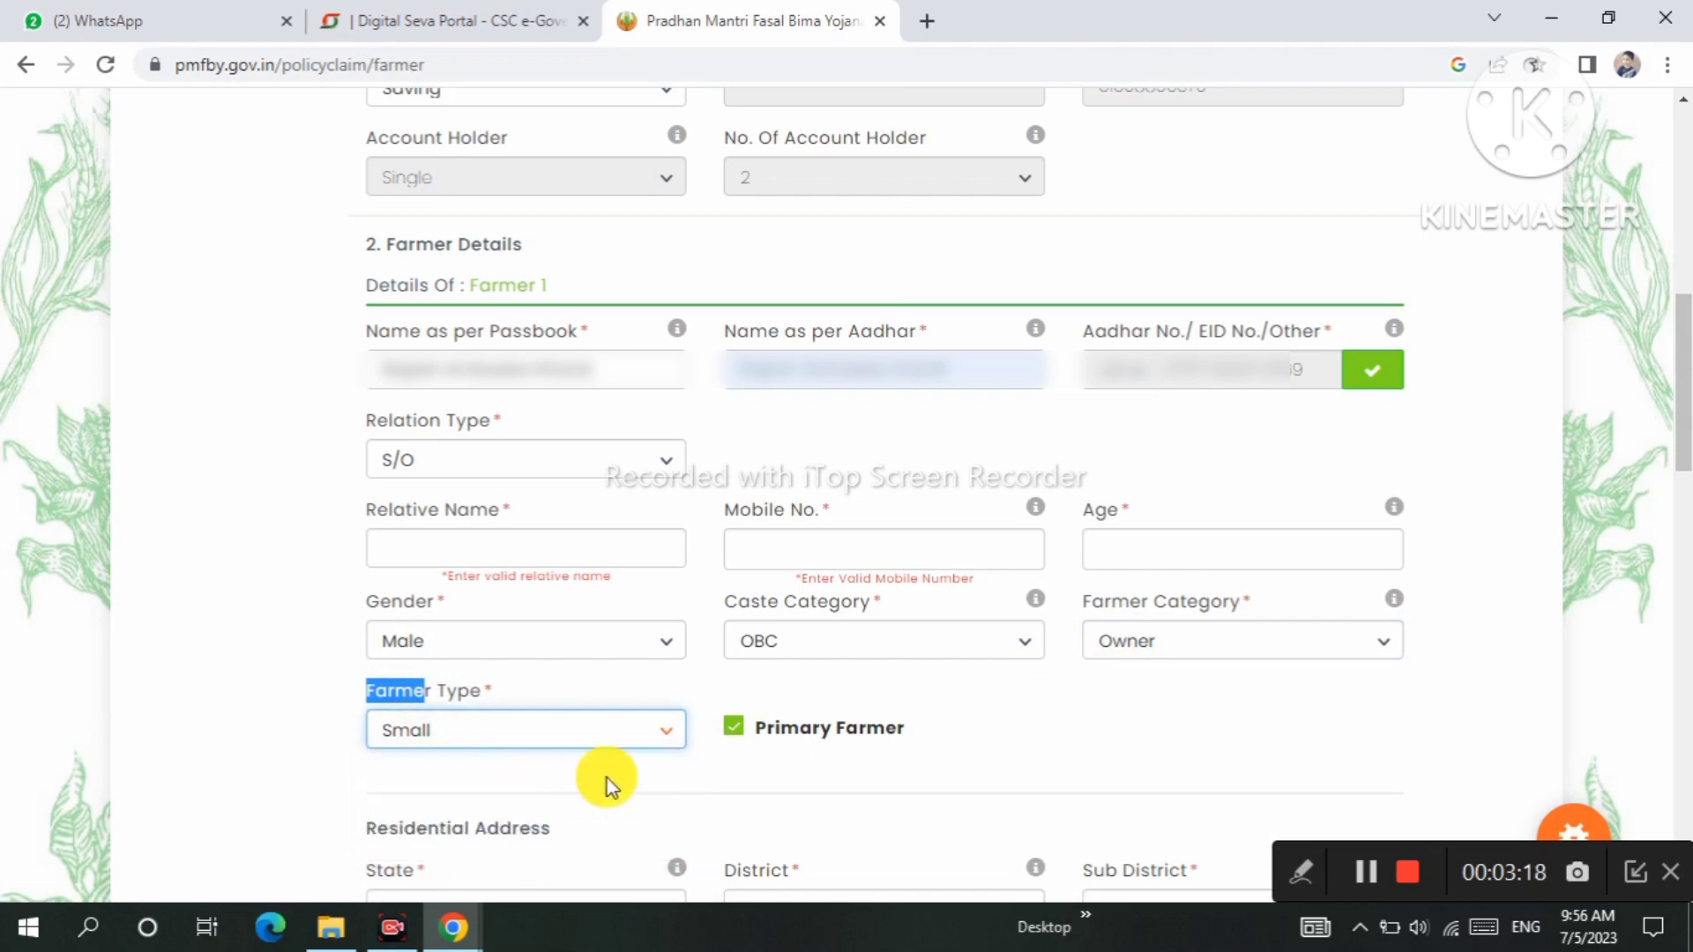
{"action": "left_click", "coordinate": [1086, 760]}
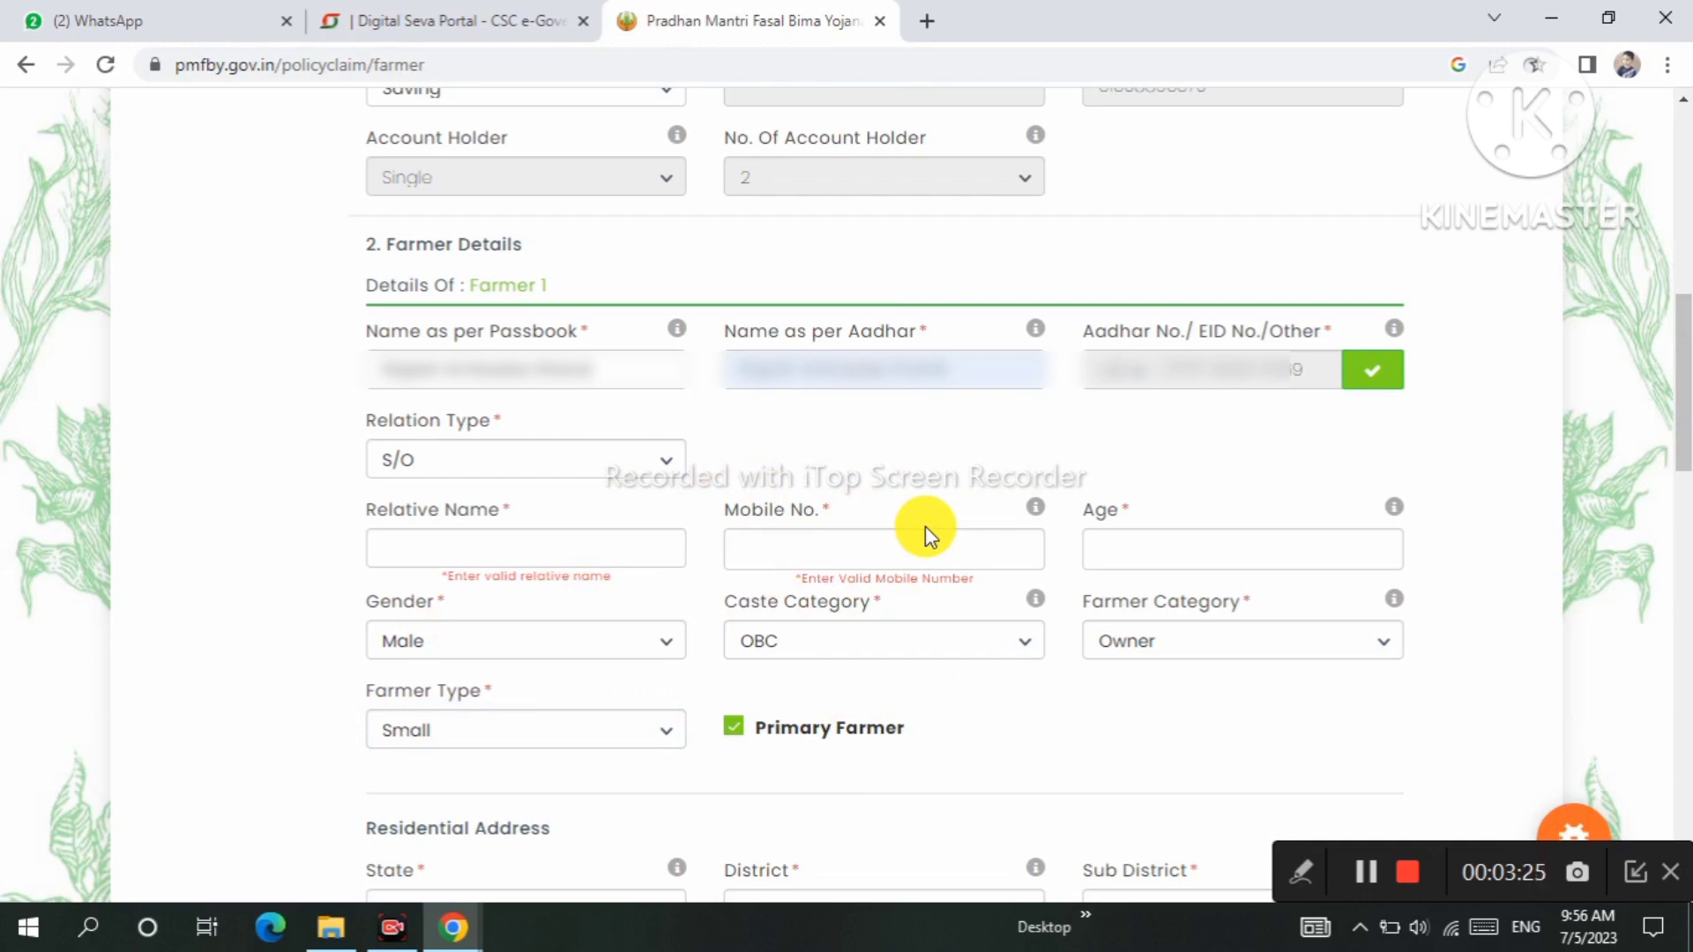
Set the residential address state to MAHARASHTRA and the district to Buldhana.
{"action": "scroll", "coordinate": [924, 525], "scroll_direction": "down", "scroll_amount": 7}
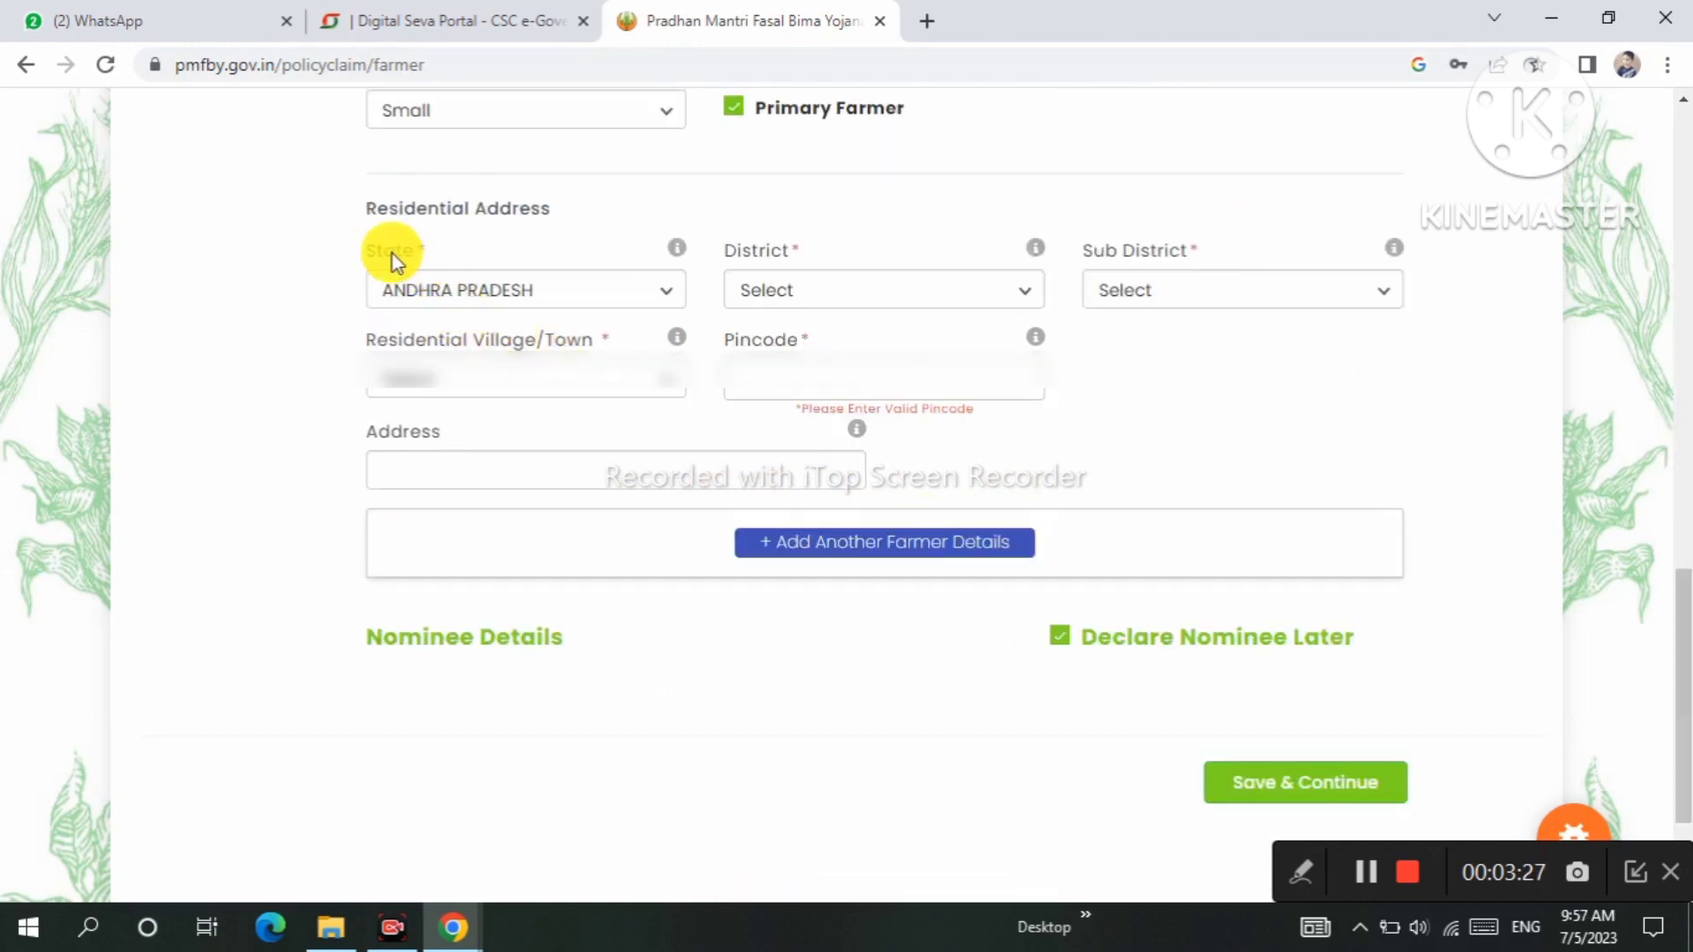
{"action": "left_click", "coordinate": [459, 290]}
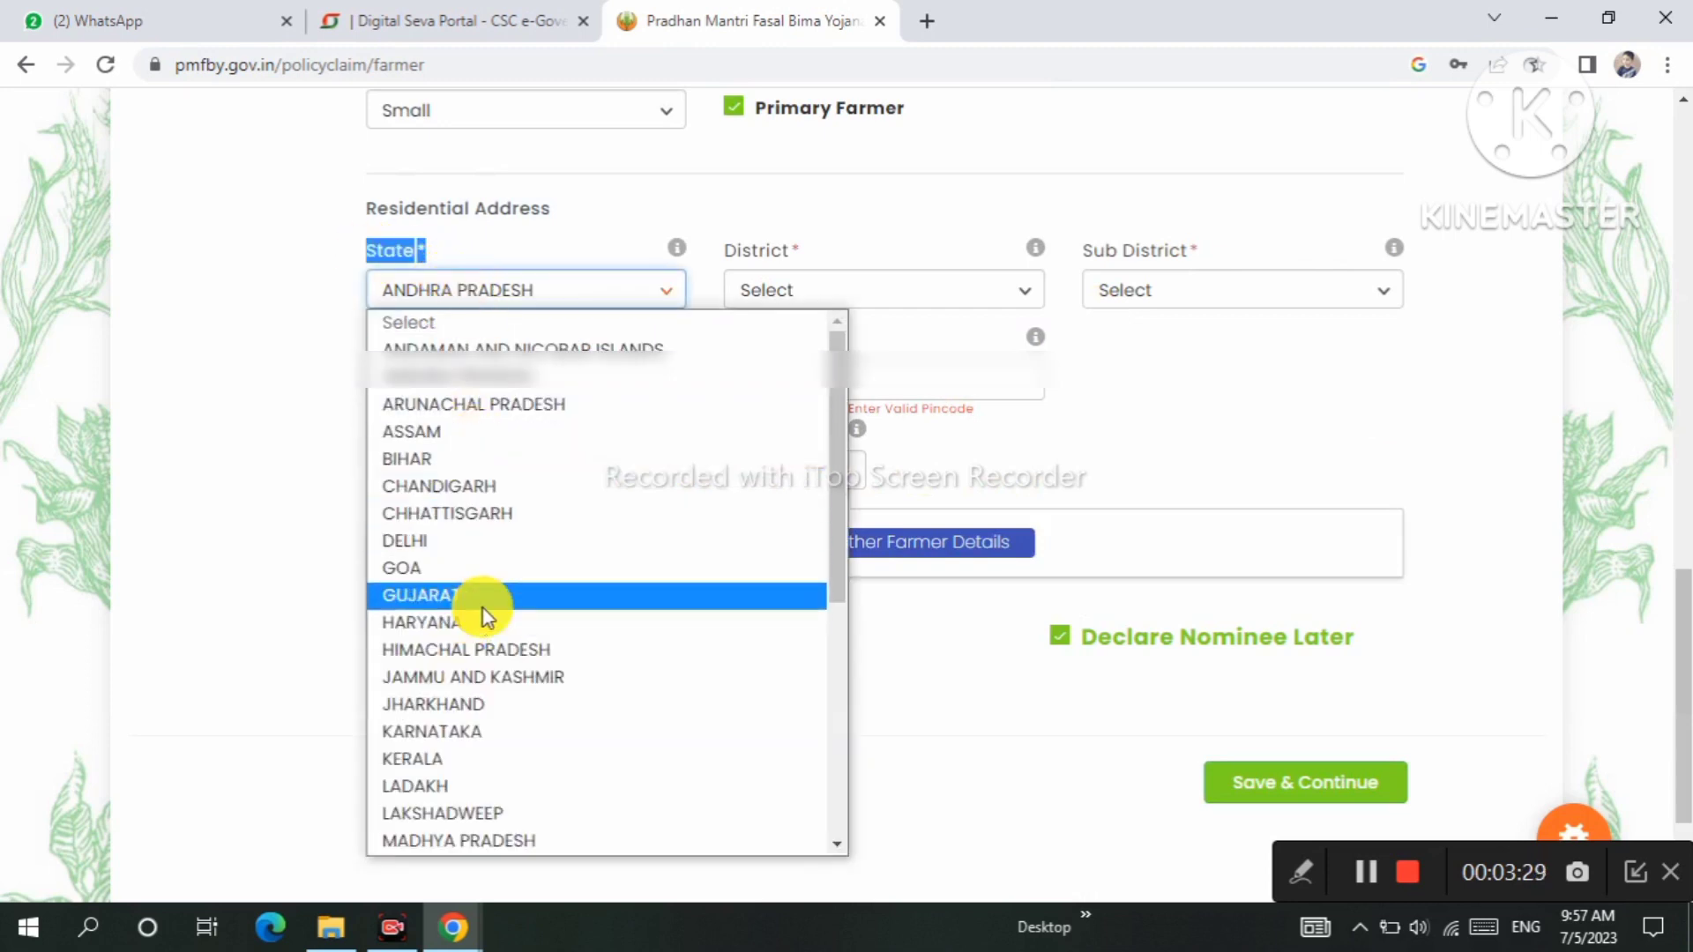
{"action": "scroll", "coordinate": [484, 618], "scroll_direction": "down", "scroll_amount": 5}
{"action": "left_click", "coordinate": [490, 406]}
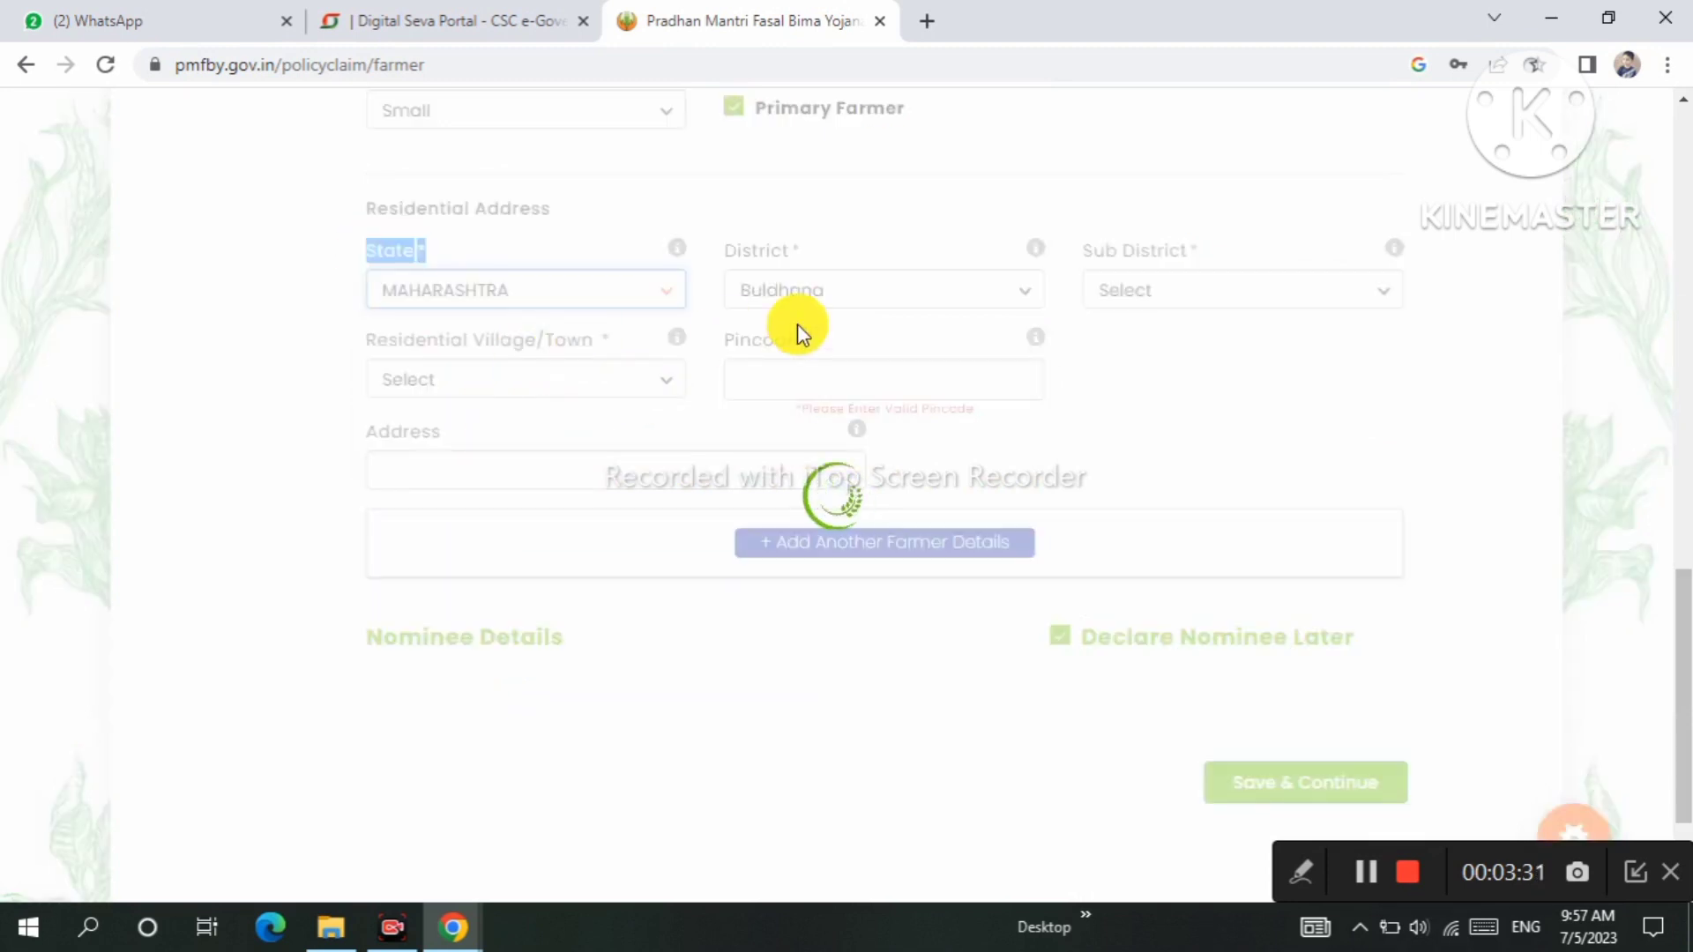
{"action": "left_click_drag", "start_coordinate": [737, 264], "coordinate": [766, 261]}
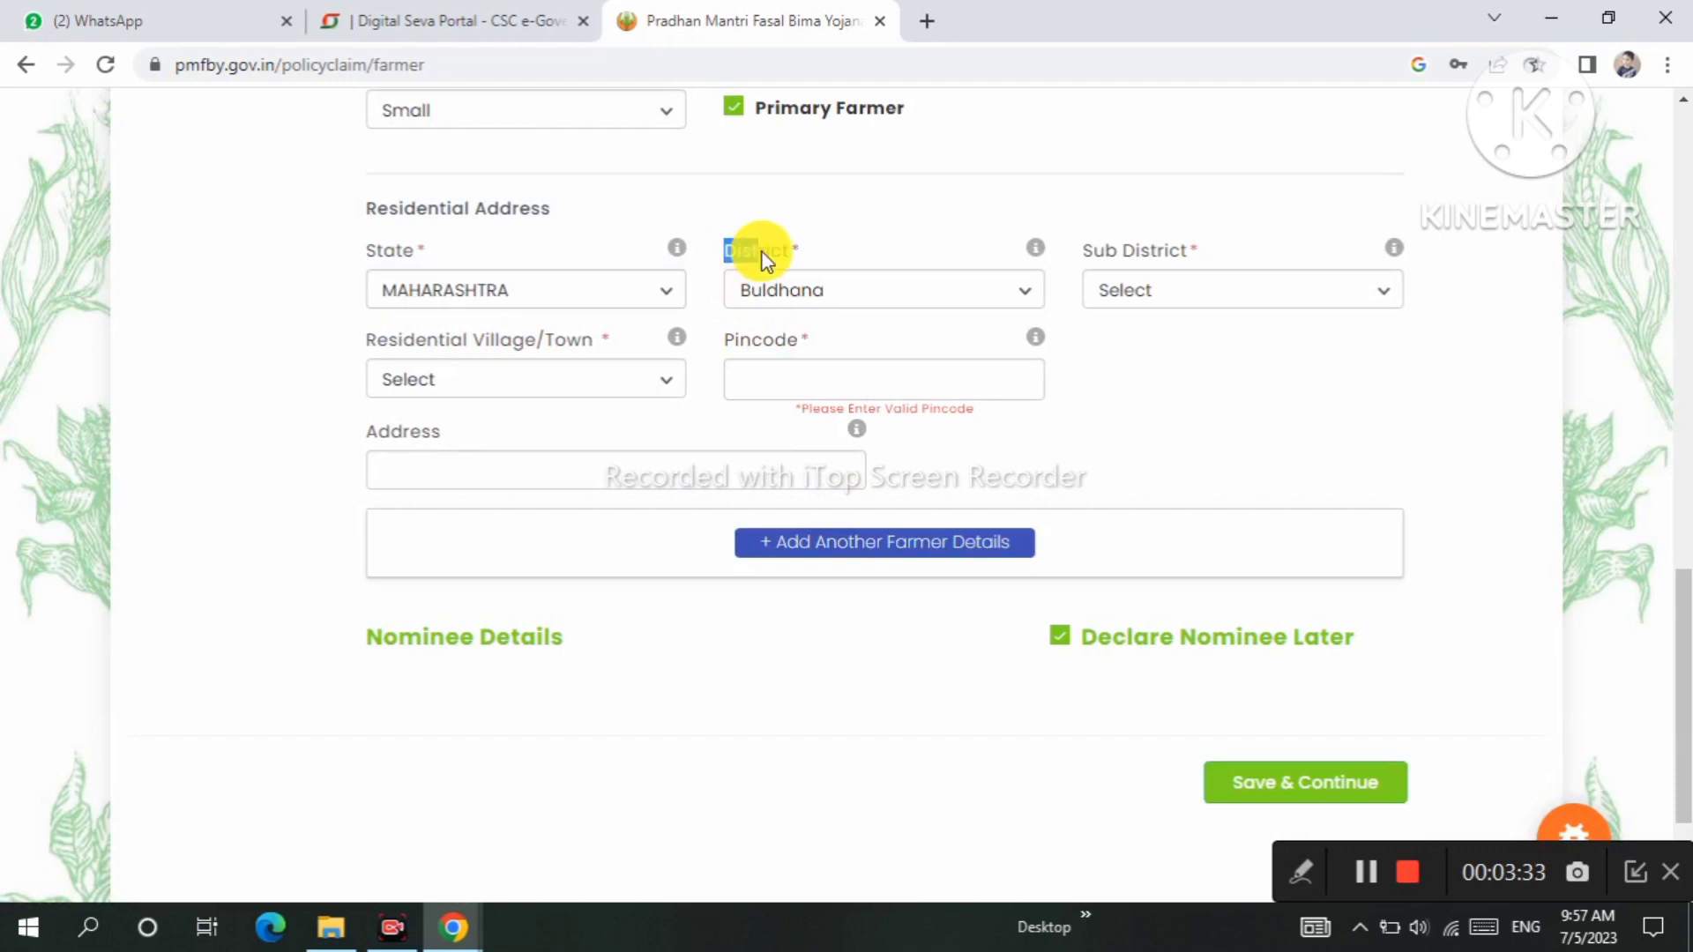
{"action": "left_click", "coordinate": [796, 290]}
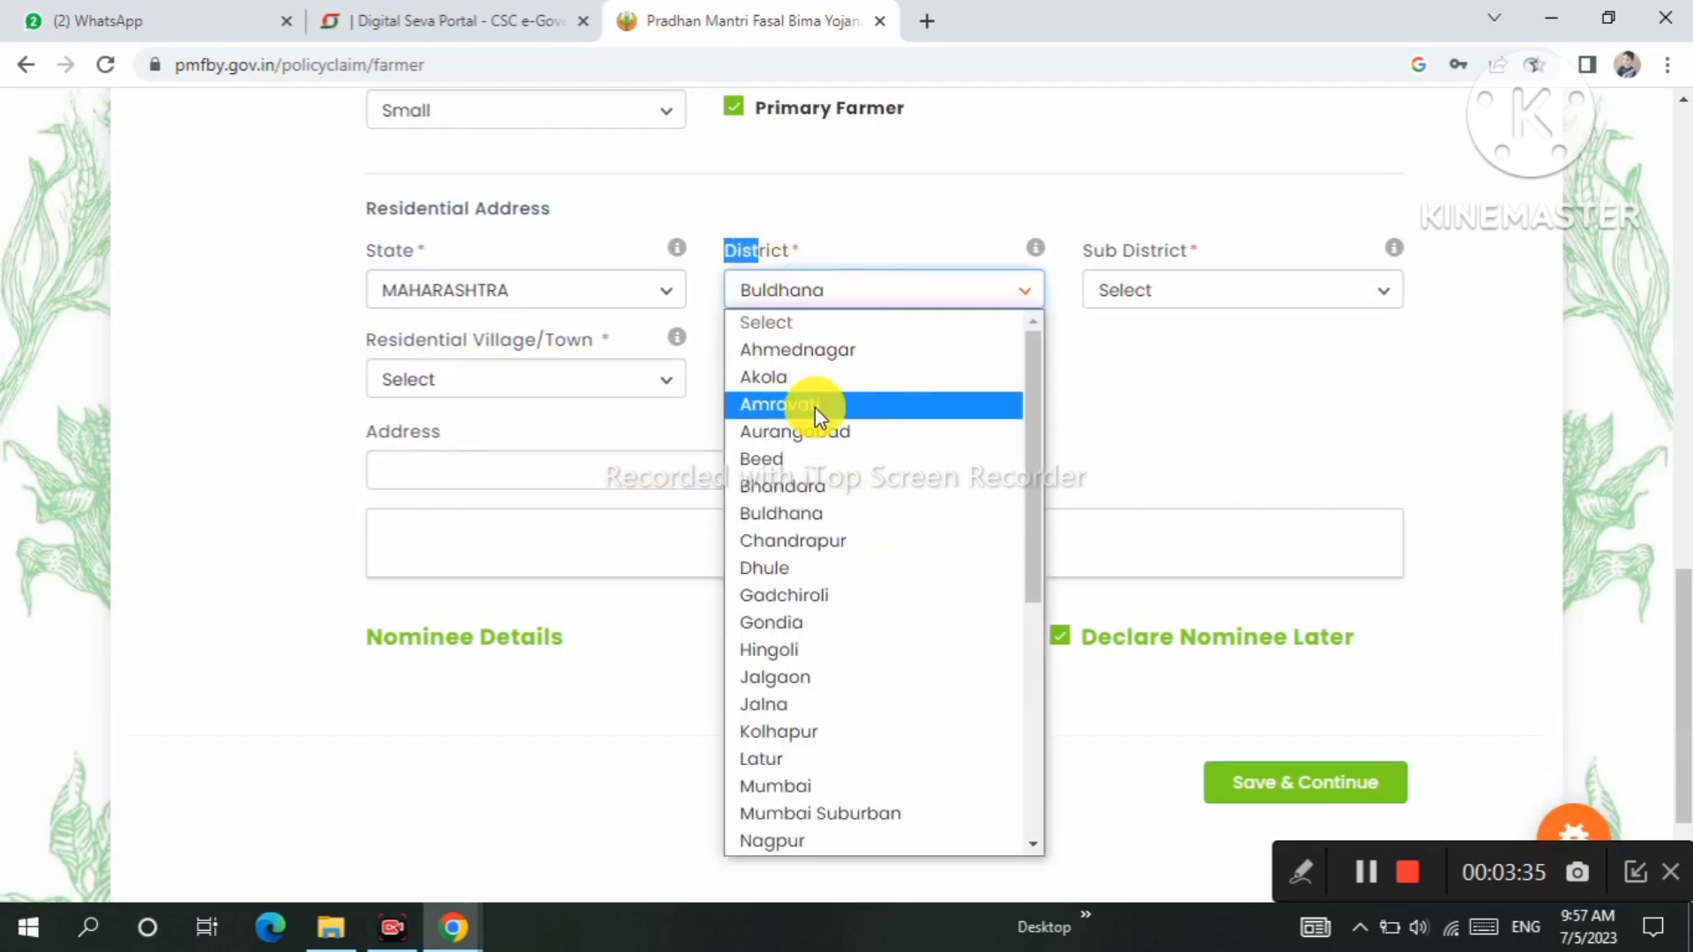
{"action": "left_click", "coordinate": [848, 510]}
Examine the Sub District, Residential Village/Town and Pincode fields of the residential address.
{"action": "left_click_drag", "start_coordinate": [1074, 258], "coordinate": [1187, 275]}
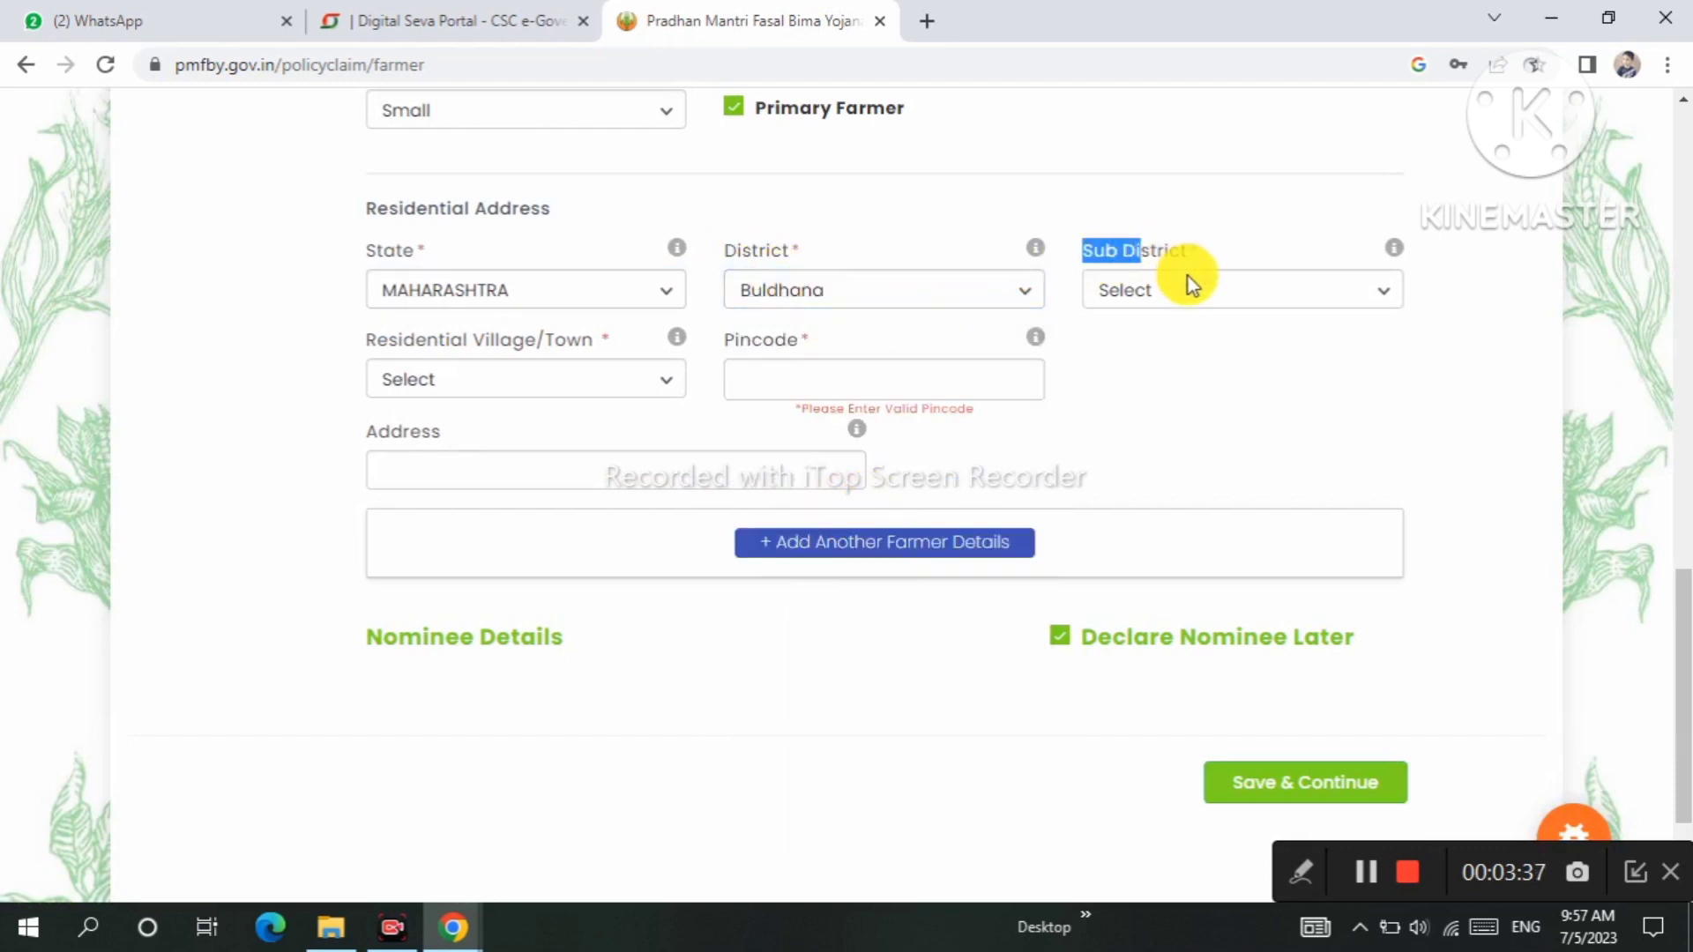
{"action": "left_click", "coordinate": [1160, 291]}
{"action": "left_click", "coordinate": [1443, 436]}
{"action": "left_click", "coordinate": [538, 395]}
{"action": "left_click_drag", "start_coordinate": [406, 341], "coordinate": [551, 379]}
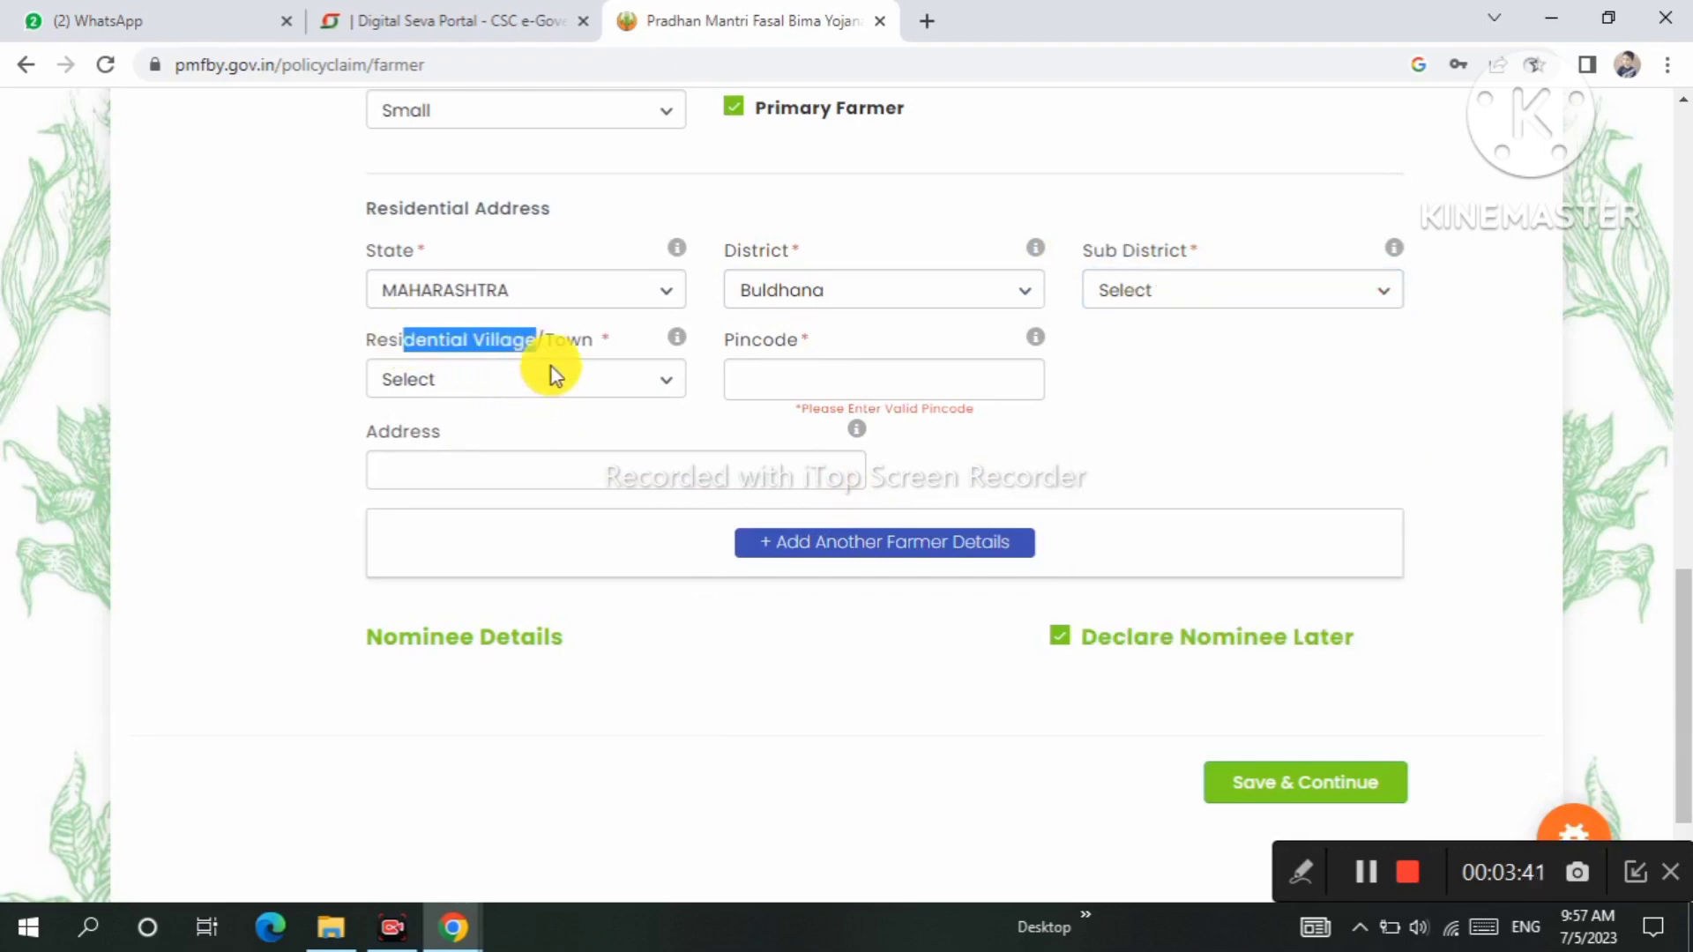
{"action": "left_click", "coordinate": [552, 380]}
{"action": "left_click_drag", "start_coordinate": [703, 348], "coordinate": [877, 374]}
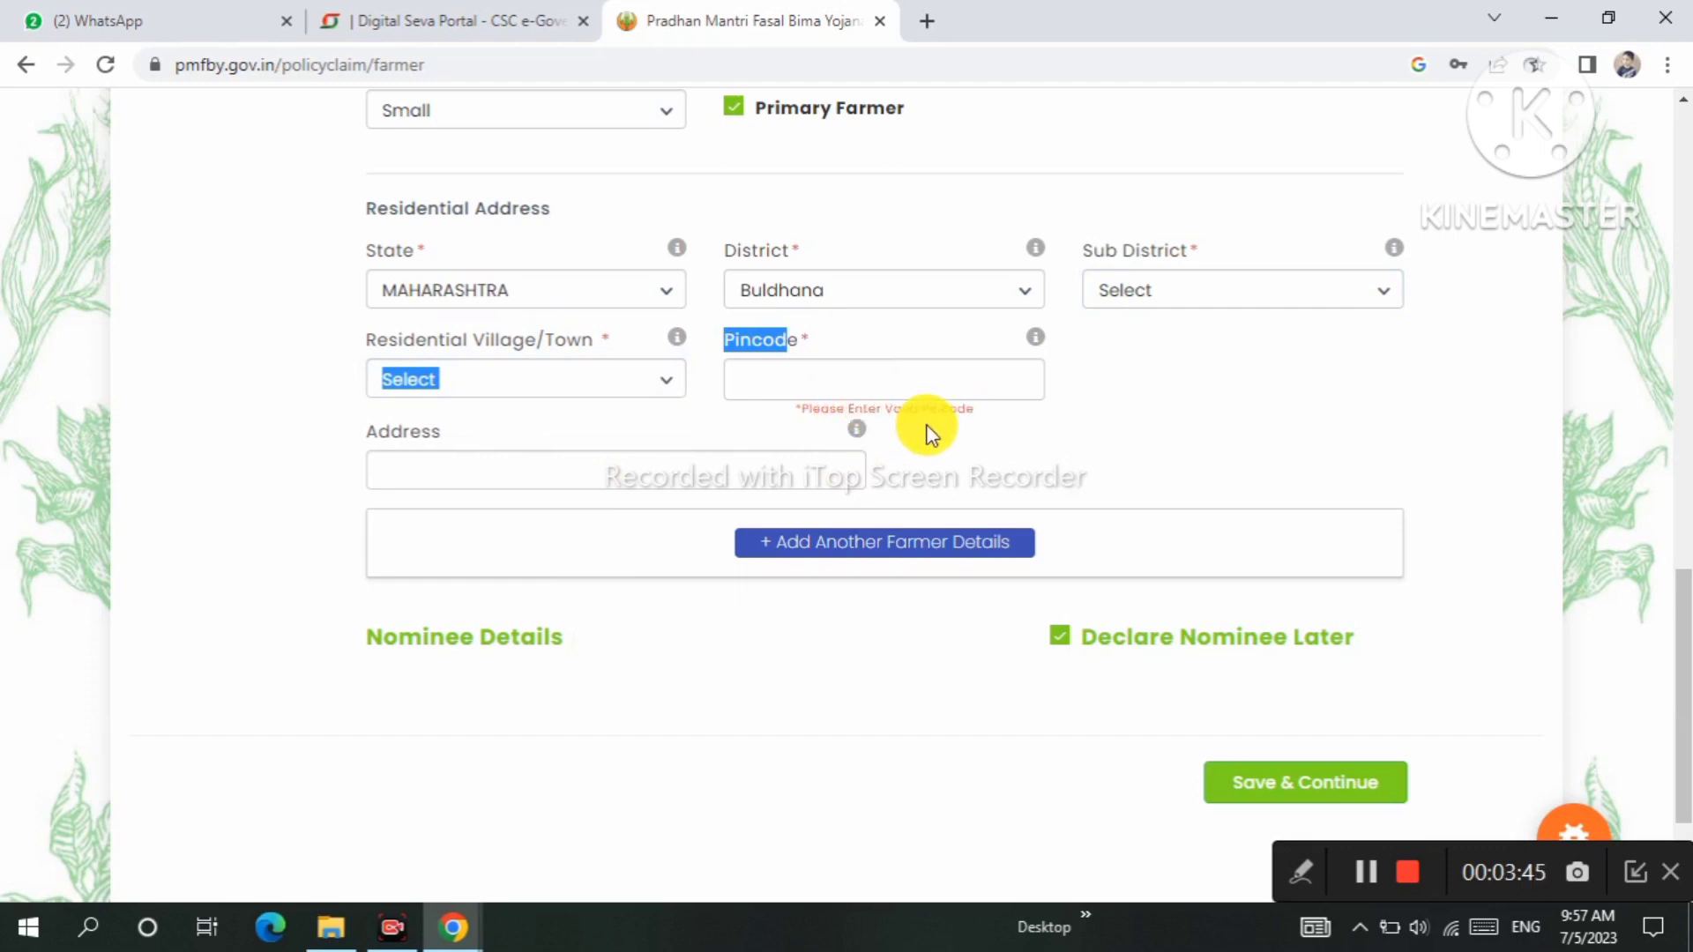
Turn off Declare Nominee Later to examine the nominee detail fields, and turn the option back on.
{"action": "left_click_drag", "start_coordinate": [356, 638], "coordinate": [542, 642]}
{"action": "left_click", "coordinate": [1061, 637]}
{"action": "scroll", "coordinate": [1085, 548], "scroll_direction": "down", "scroll_amount": 4}
{"action": "left_click_drag", "start_coordinate": [425, 353], "coordinate": [494, 354]}
{"action": "left_click_drag", "start_coordinate": [690, 358], "coordinate": [954, 350]}
{"action": "left_click", "coordinate": [1209, 366]}
{"action": "left_click_drag", "start_coordinate": [1170, 353], "coordinate": [1125, 351]}
{"action": "left_click", "coordinate": [389, 446]}
{"action": "left_click", "coordinate": [1058, 265]}
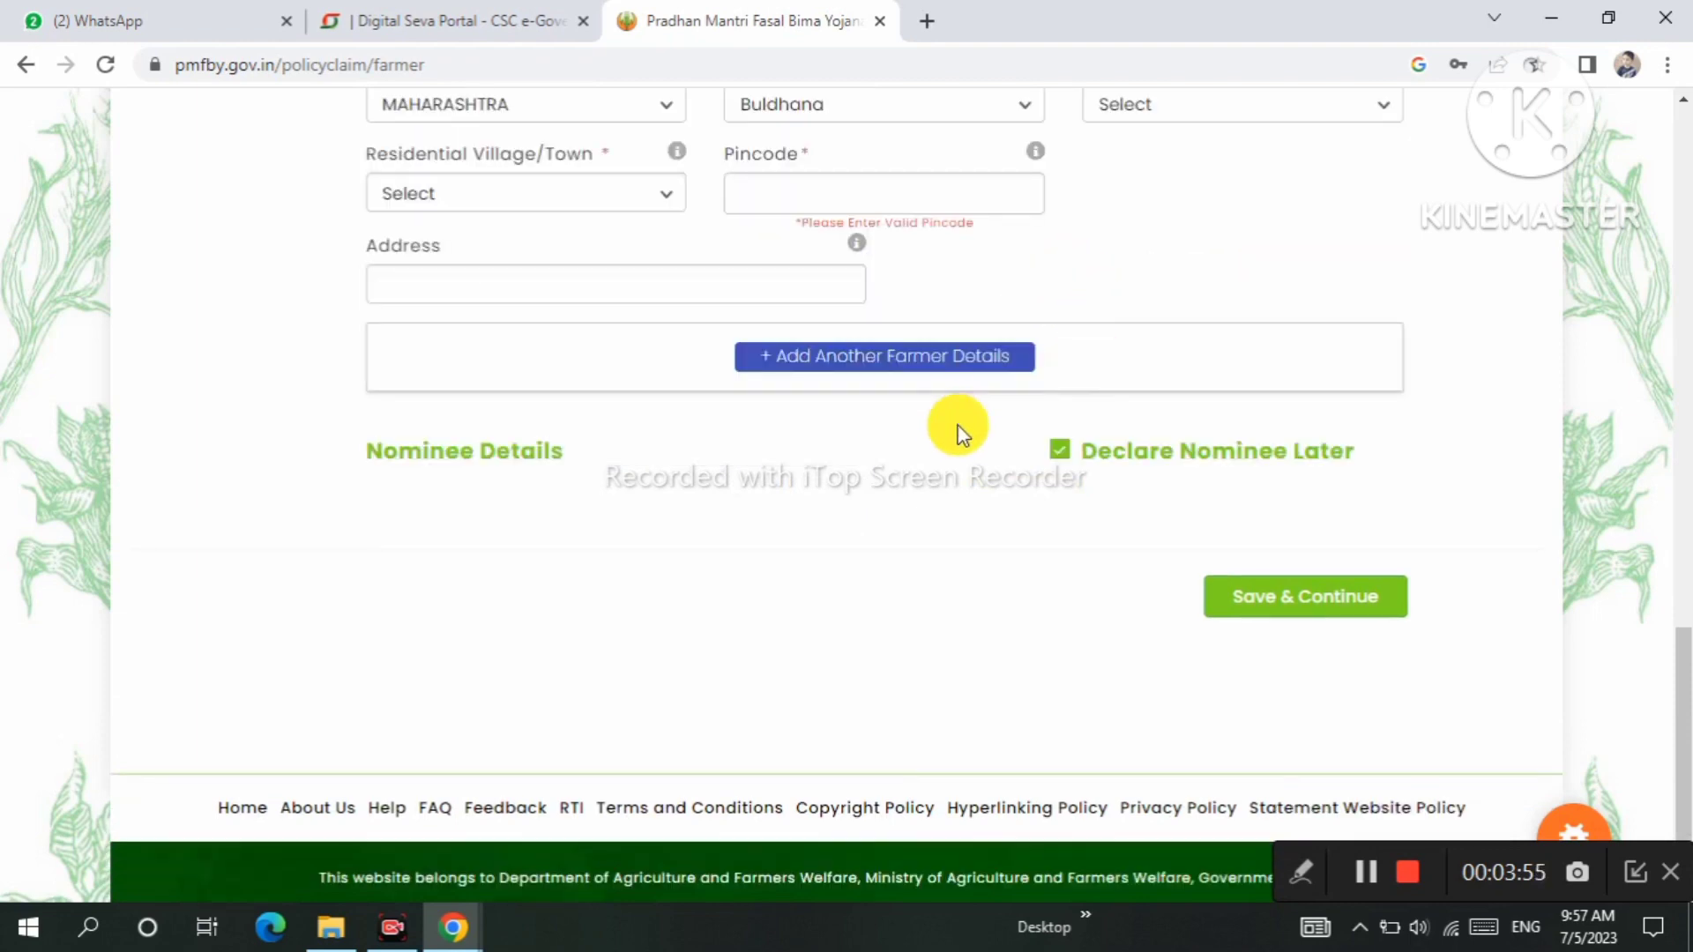
Save the farmer details, continue to the crop page and look over its crop and document sections.
{"action": "left_click", "coordinate": [1271, 609]}
{"action": "scroll", "coordinate": [1062, 371], "scroll_direction": "down", "scroll_amount": 4}
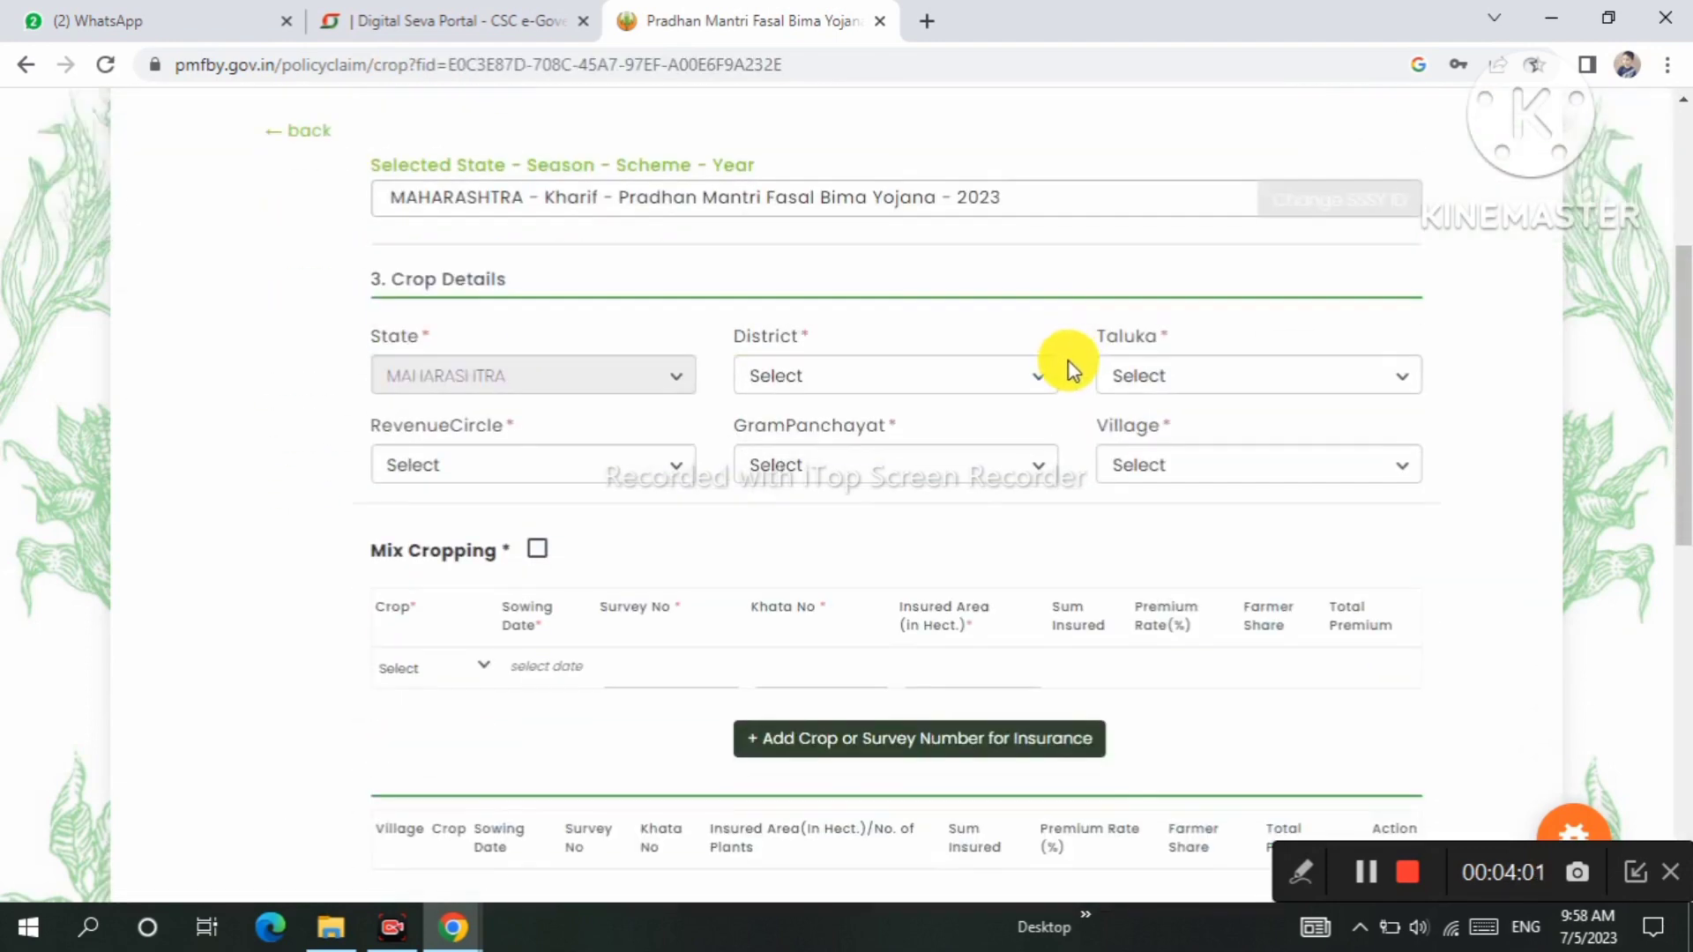
{"action": "scroll", "coordinate": [1102, 353], "scroll_direction": "down", "scroll_amount": 3}
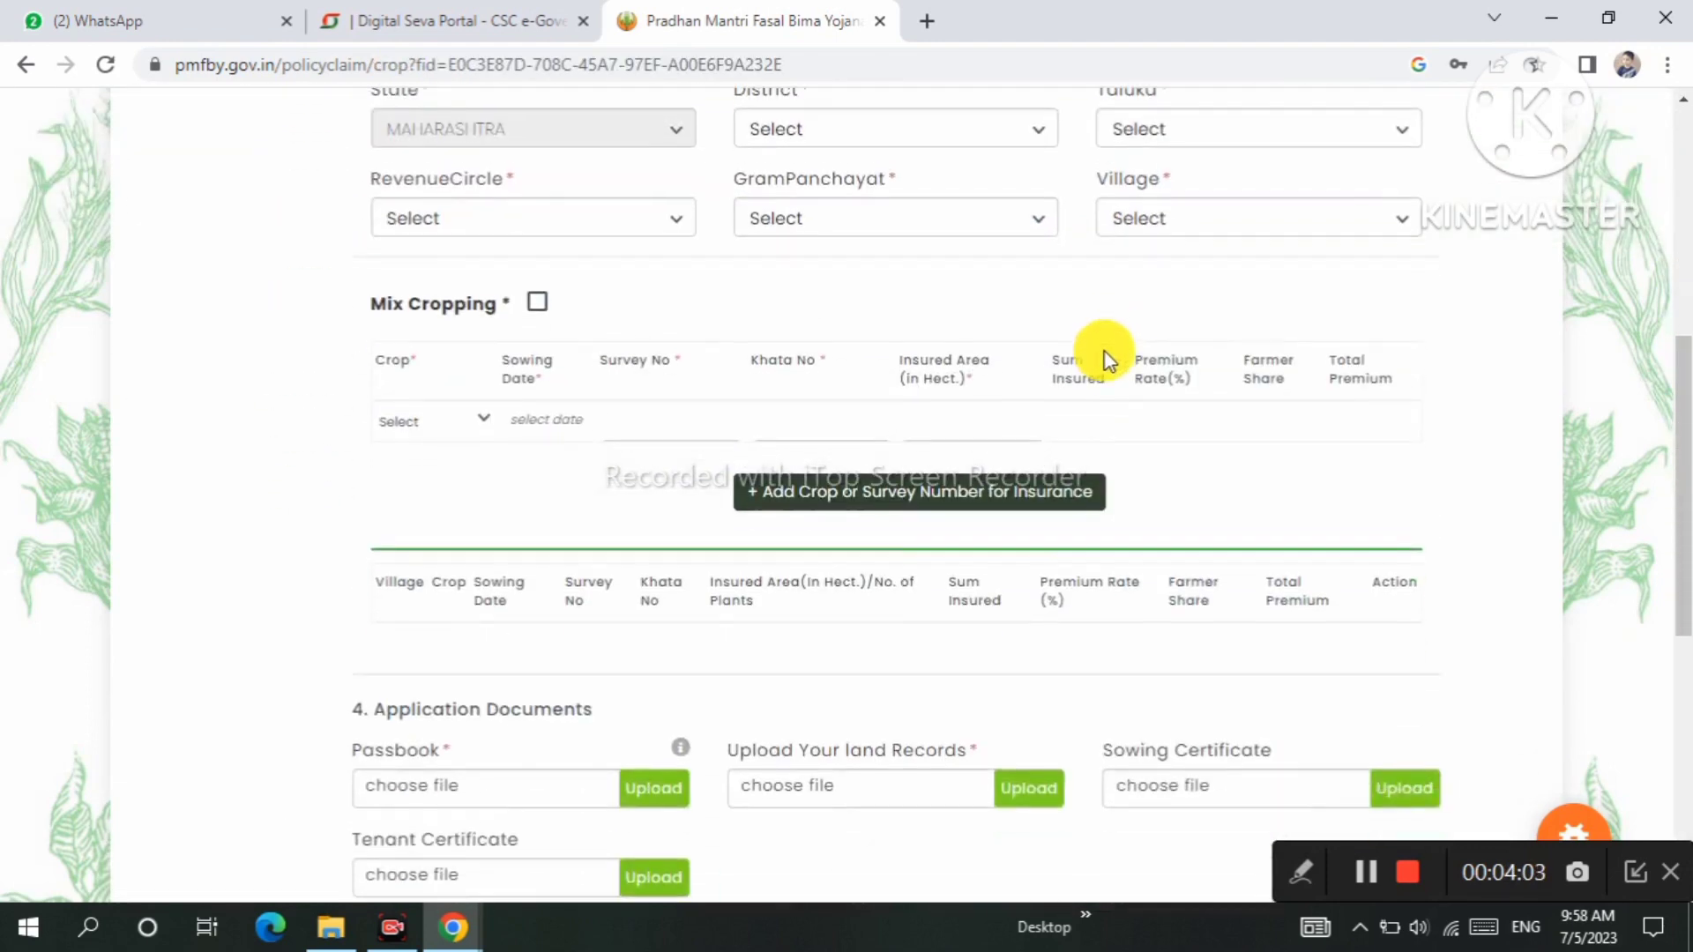
{"action": "scroll", "coordinate": [1098, 348], "scroll_direction": "up", "scroll_amount": 4}
{"action": "scroll", "coordinate": [881, 371], "scroll_direction": "down", "scroll_amount": 1}
Set the district in Crop Details to Buldhana.
{"action": "left_click_drag", "start_coordinate": [394, 291], "coordinate": [494, 276]}
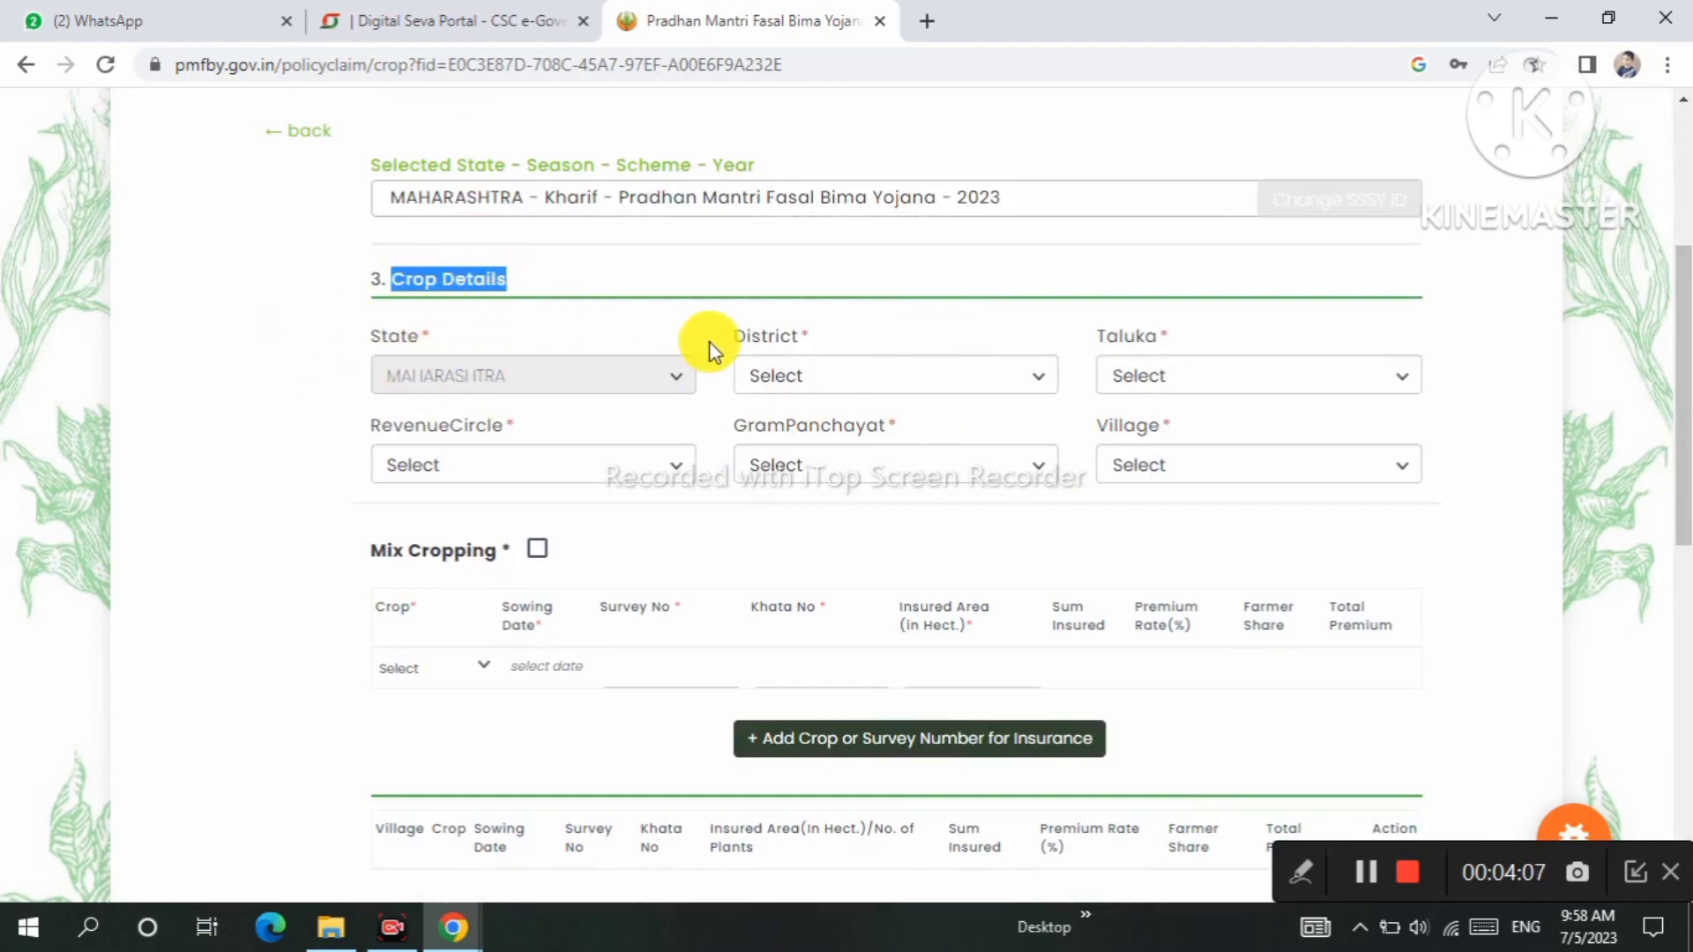
{"action": "left_click", "coordinate": [738, 370]}
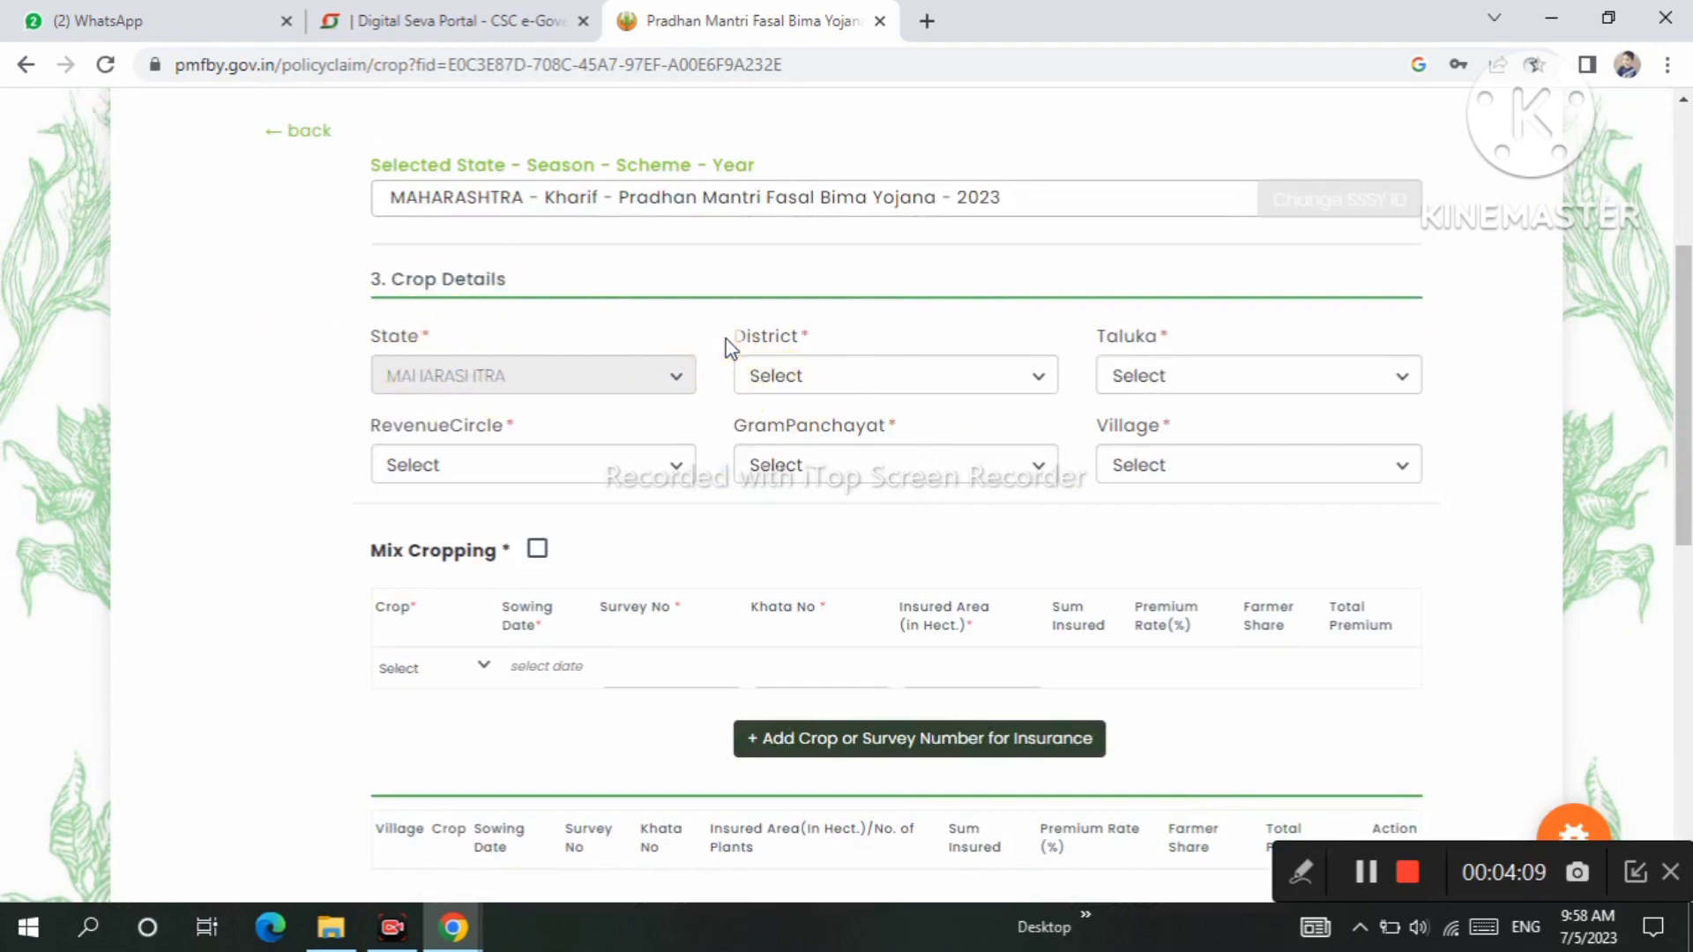
{"action": "left_click", "coordinate": [788, 368]}
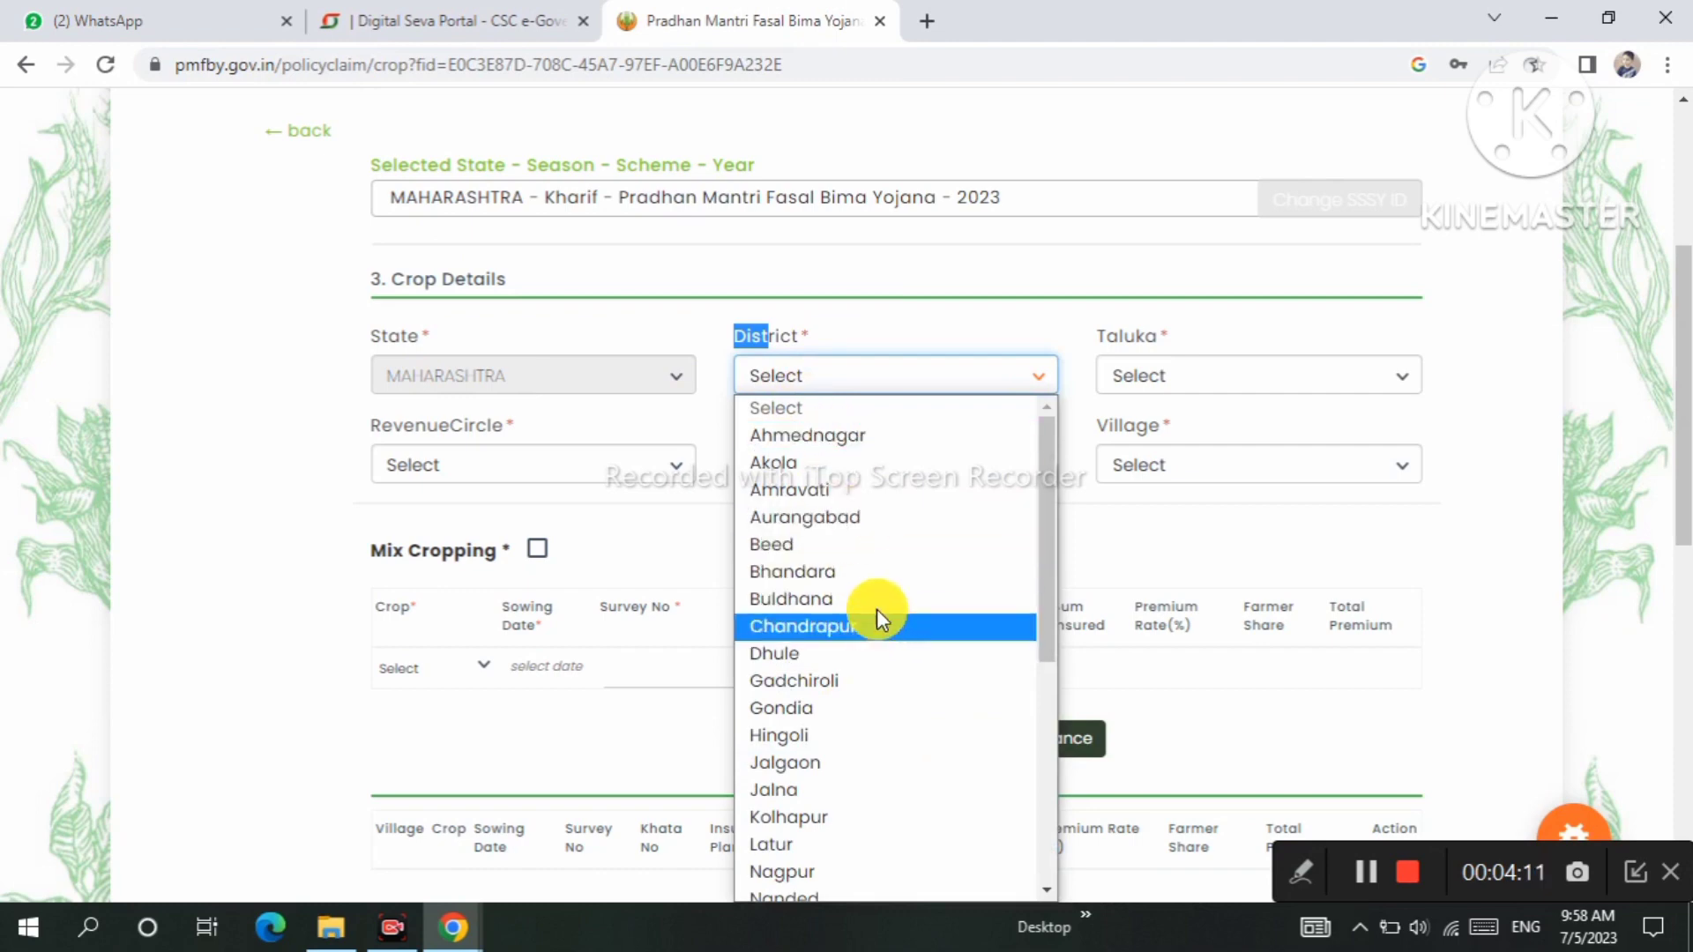
{"action": "left_click", "coordinate": [876, 601]}
Check the Taluka and RevenueCircle options and choose Sindkhed Raja as the taluka in Crop Details.
{"action": "left_click", "coordinate": [1133, 345]}
{"action": "left_click", "coordinate": [1140, 379]}
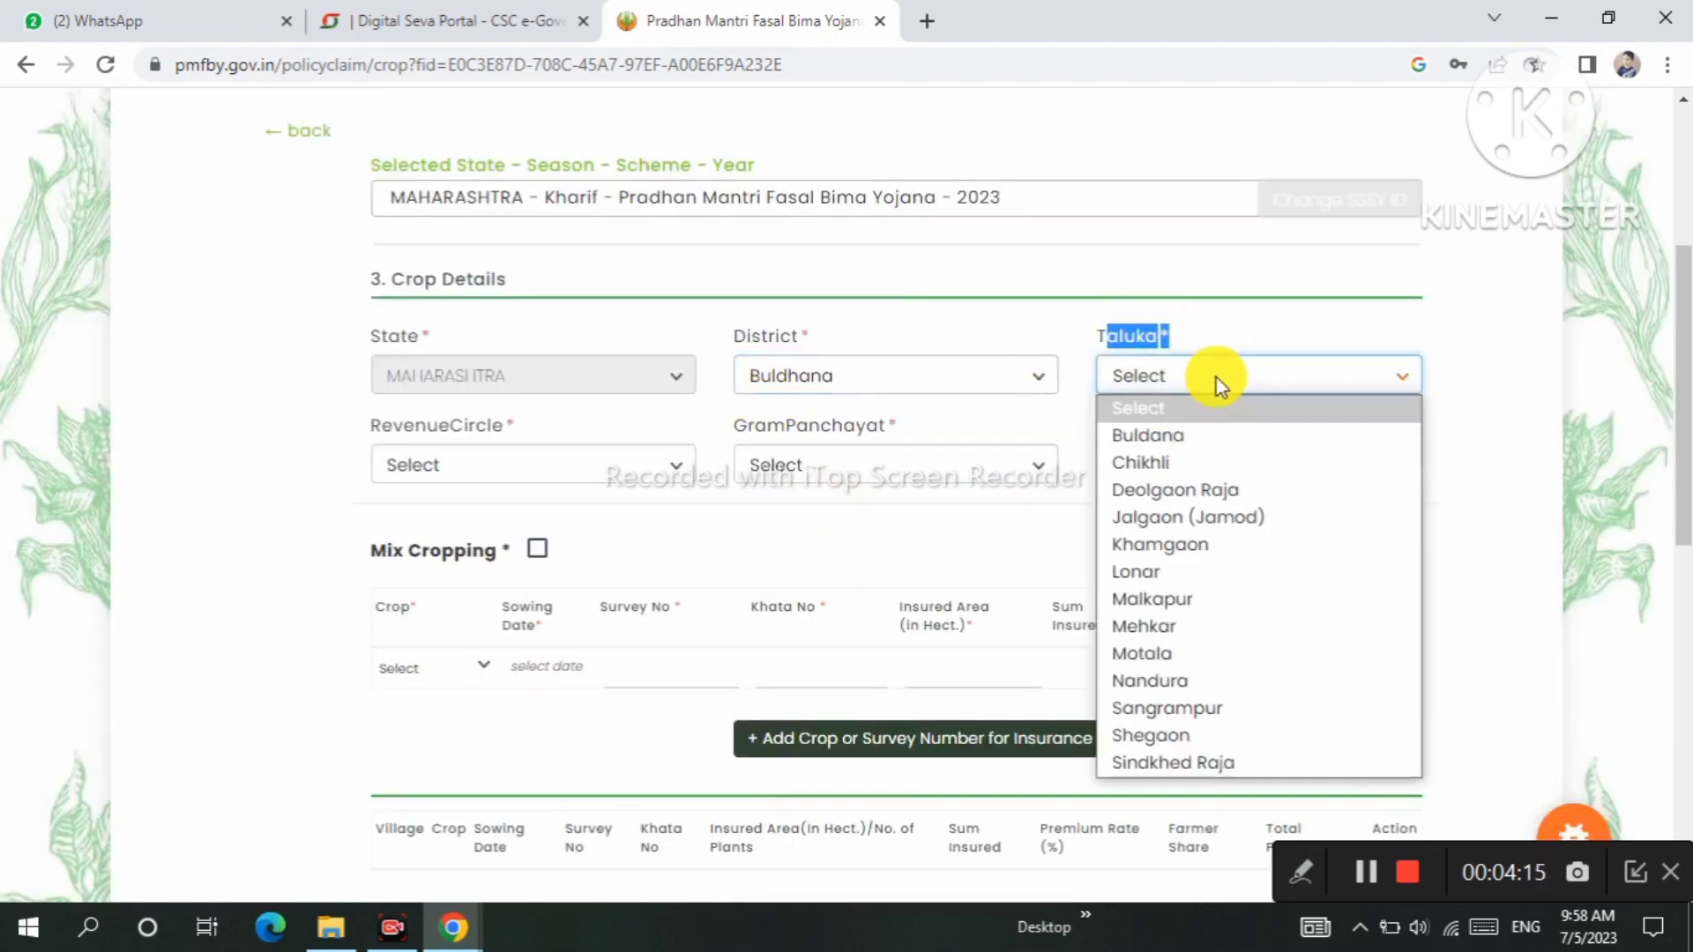
{"action": "left_click", "coordinate": [1451, 406]}
{"action": "left_click", "coordinate": [463, 466]}
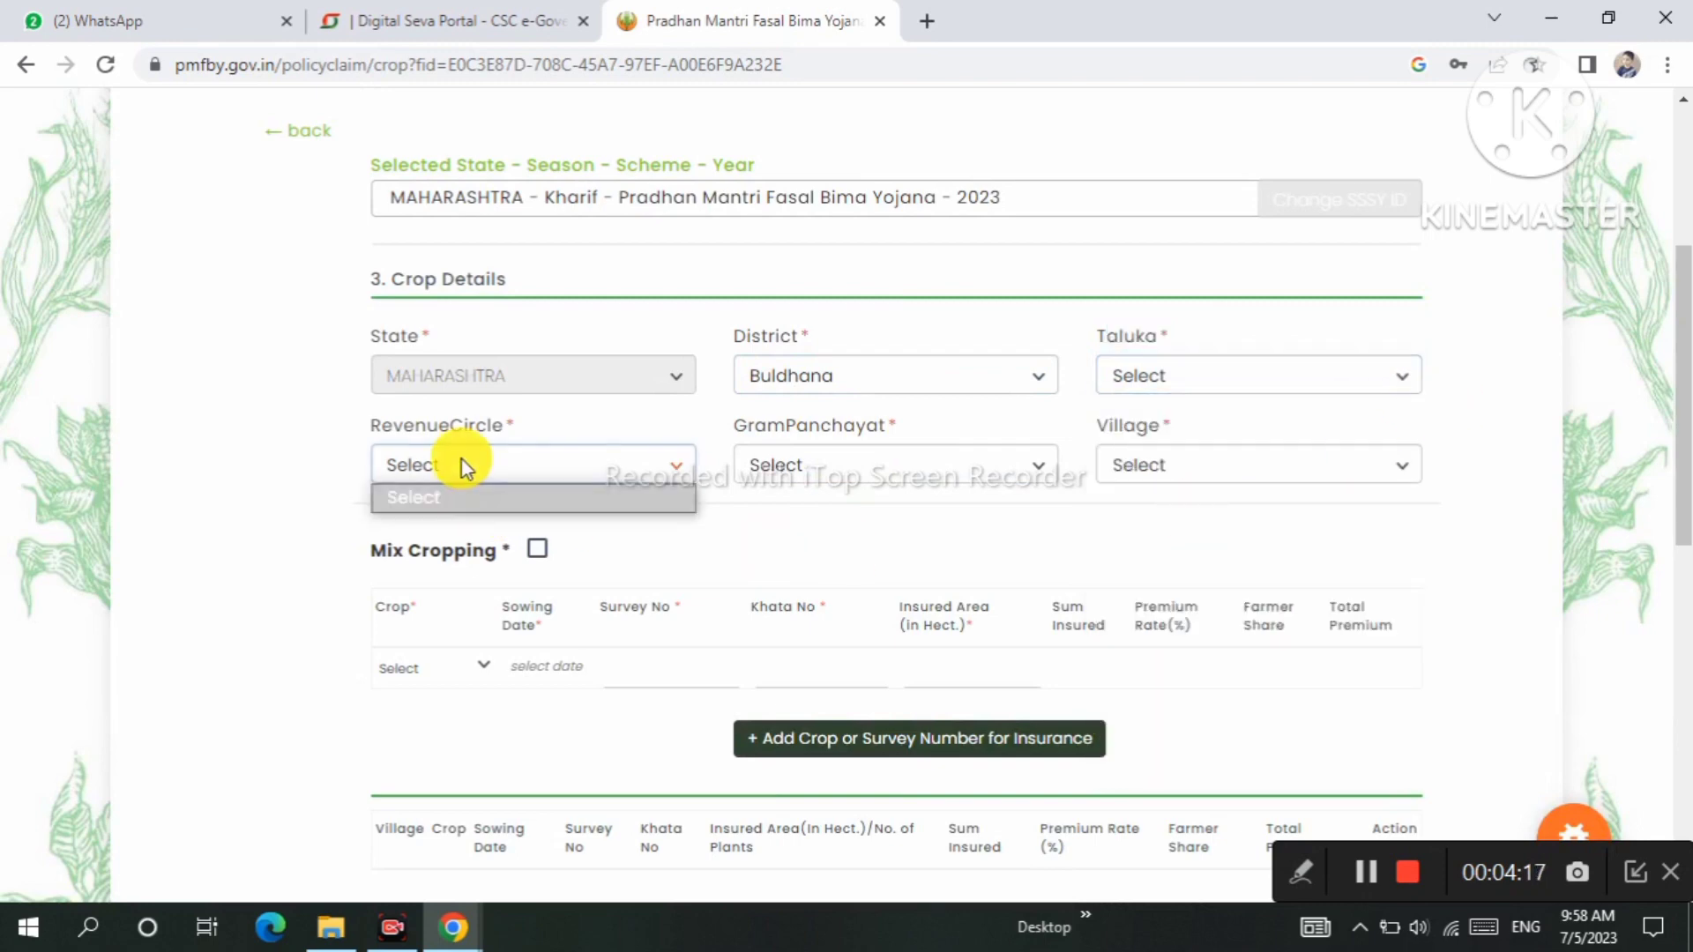
{"action": "left_click", "coordinate": [547, 486]}
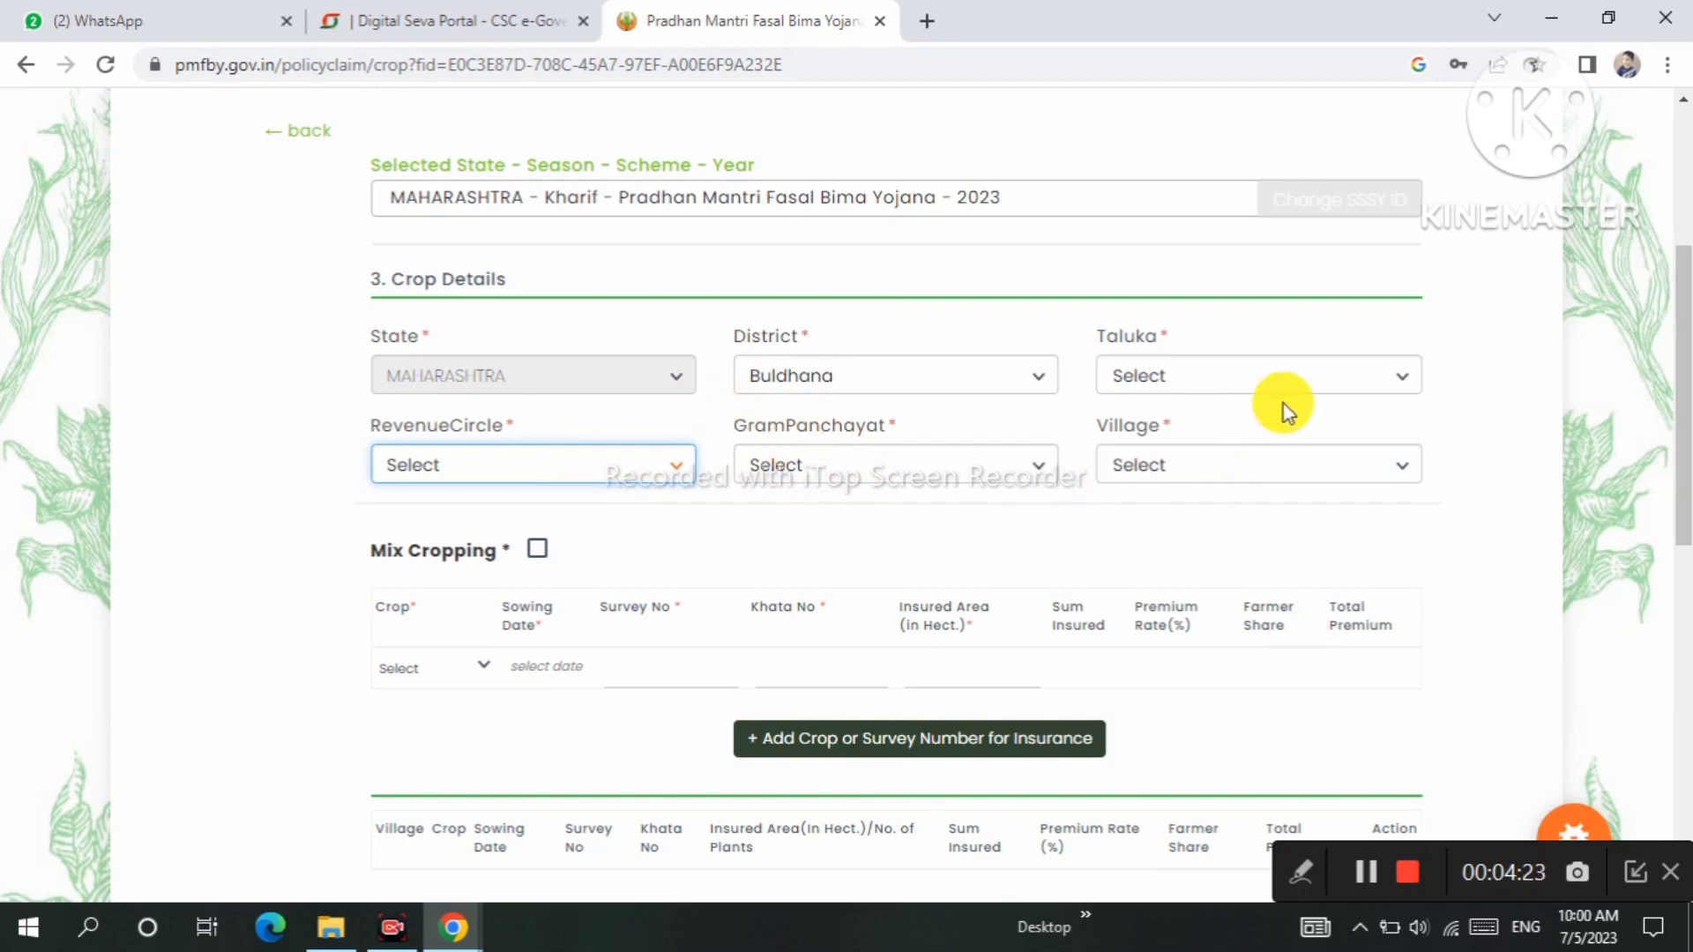
{"action": "left_click", "coordinate": [1160, 385]}
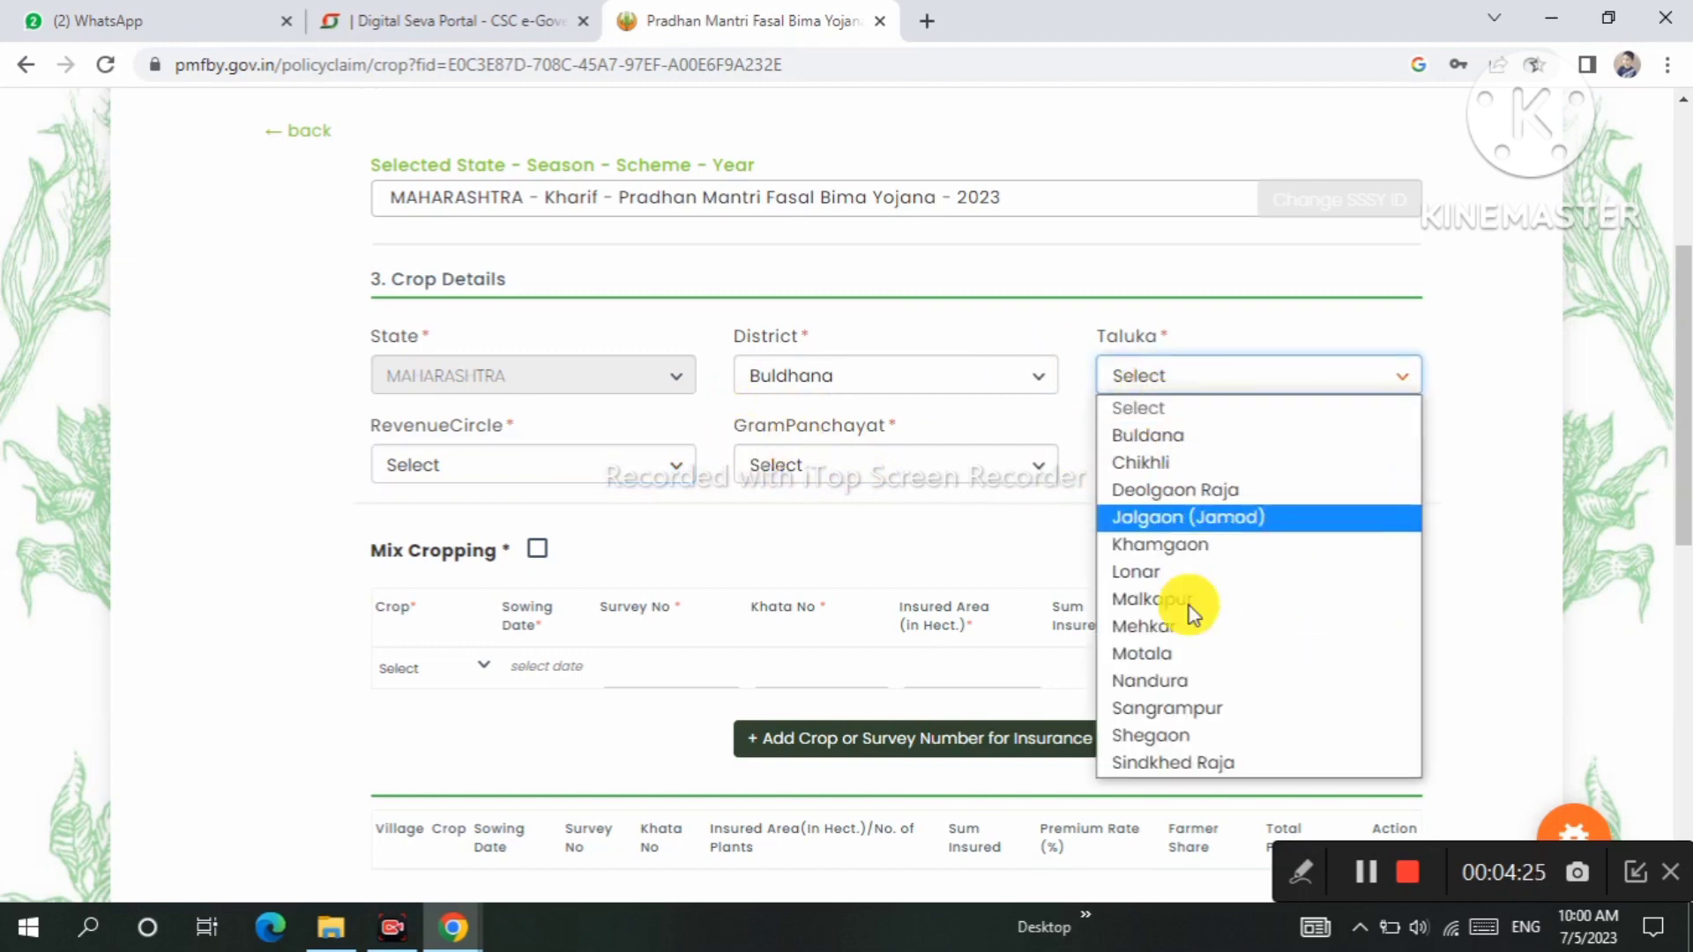
{"action": "left_click", "coordinate": [1199, 763]}
Examine the RevenueCircle, GramPanchayat and Village options in Crop Details.
{"action": "left_click_drag", "start_coordinate": [411, 428], "coordinate": [473, 439]}
{"action": "left_click", "coordinate": [481, 463]}
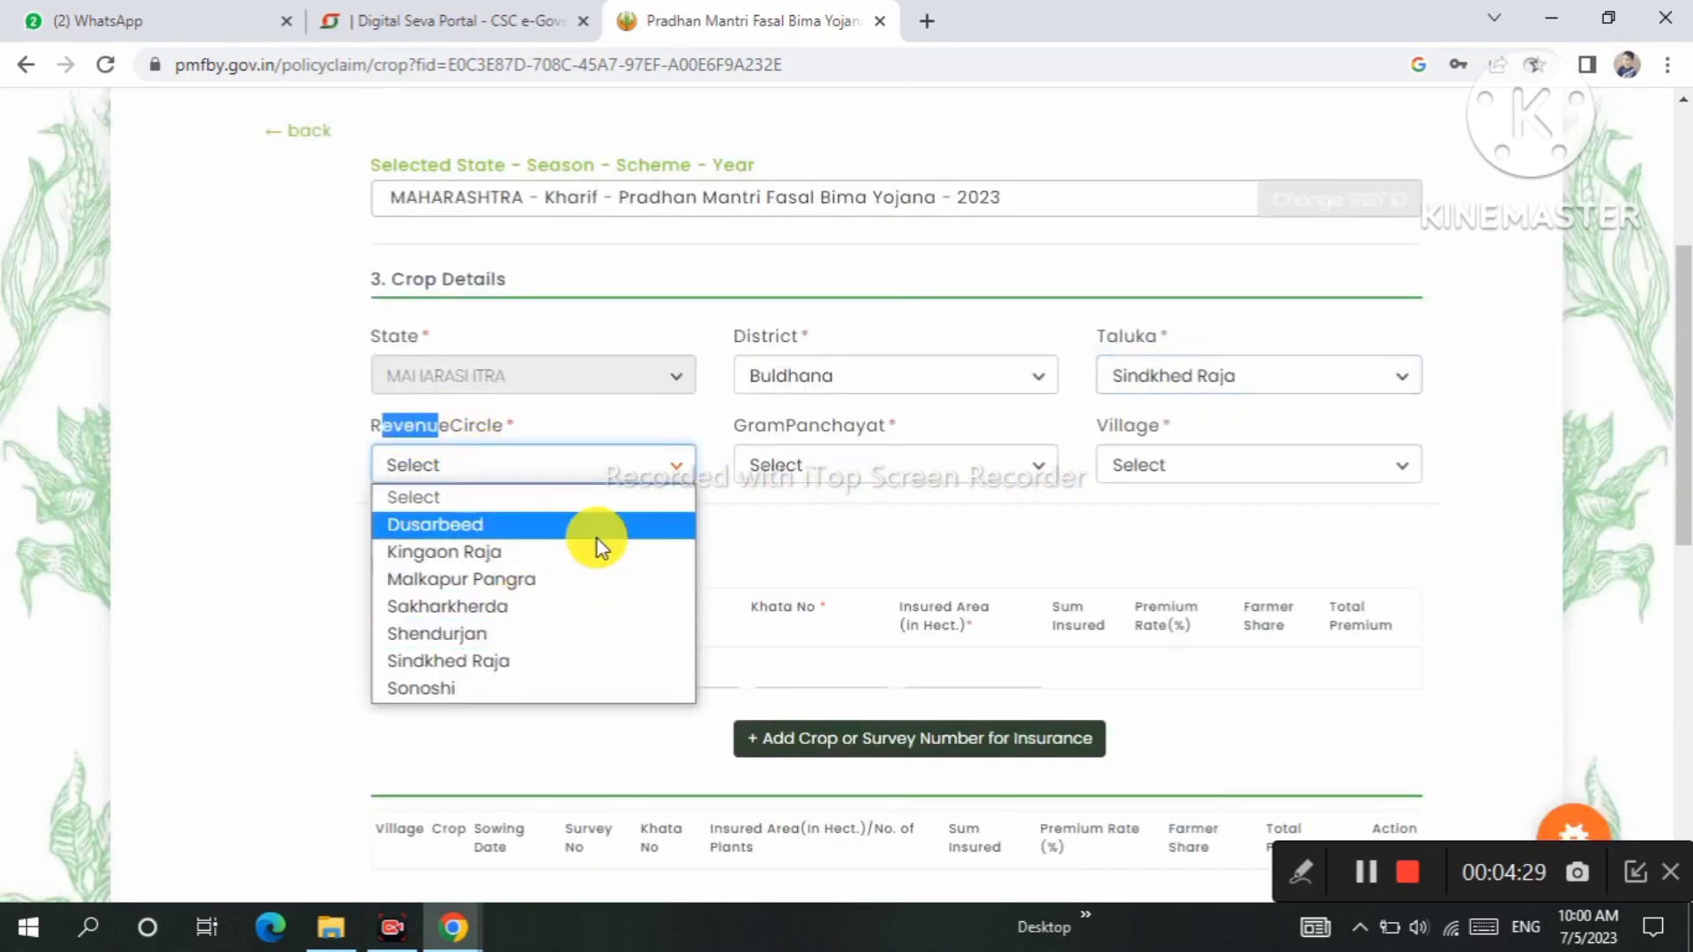
{"action": "left_click", "coordinate": [803, 476]}
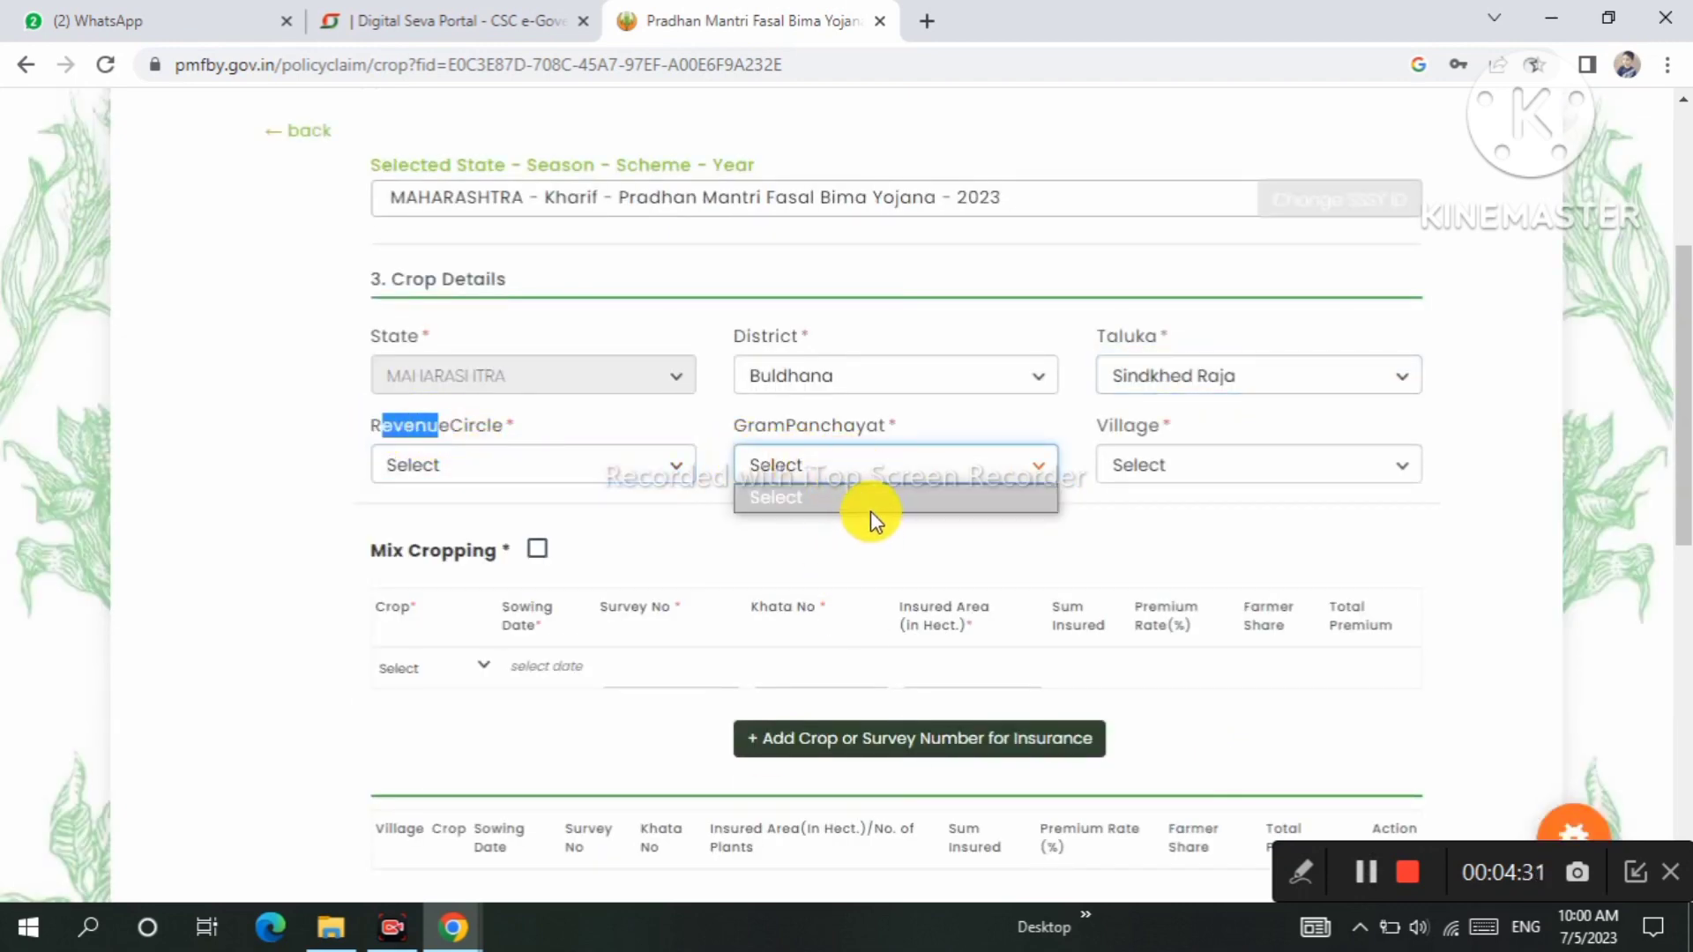
{"action": "left_click", "coordinate": [1199, 452]}
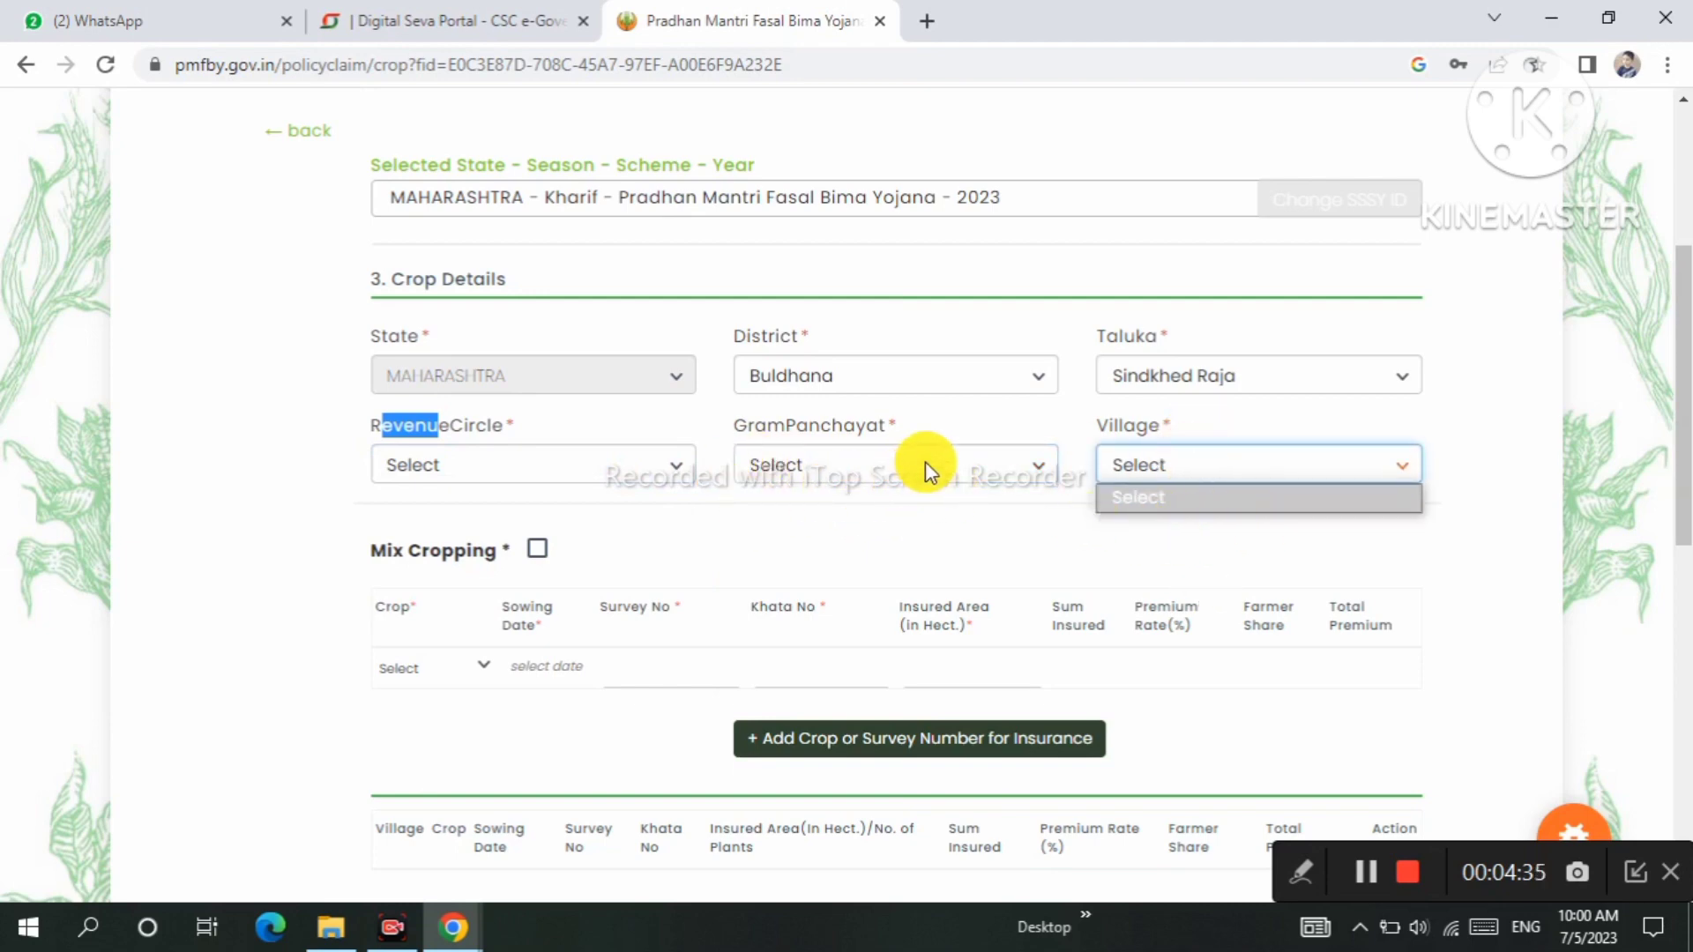
Check which crops Mix Cropping offers in Crop Details, leaving mix cropping switched off.
{"action": "scroll", "coordinate": [935, 458], "scroll_direction": "down", "scroll_amount": 5}
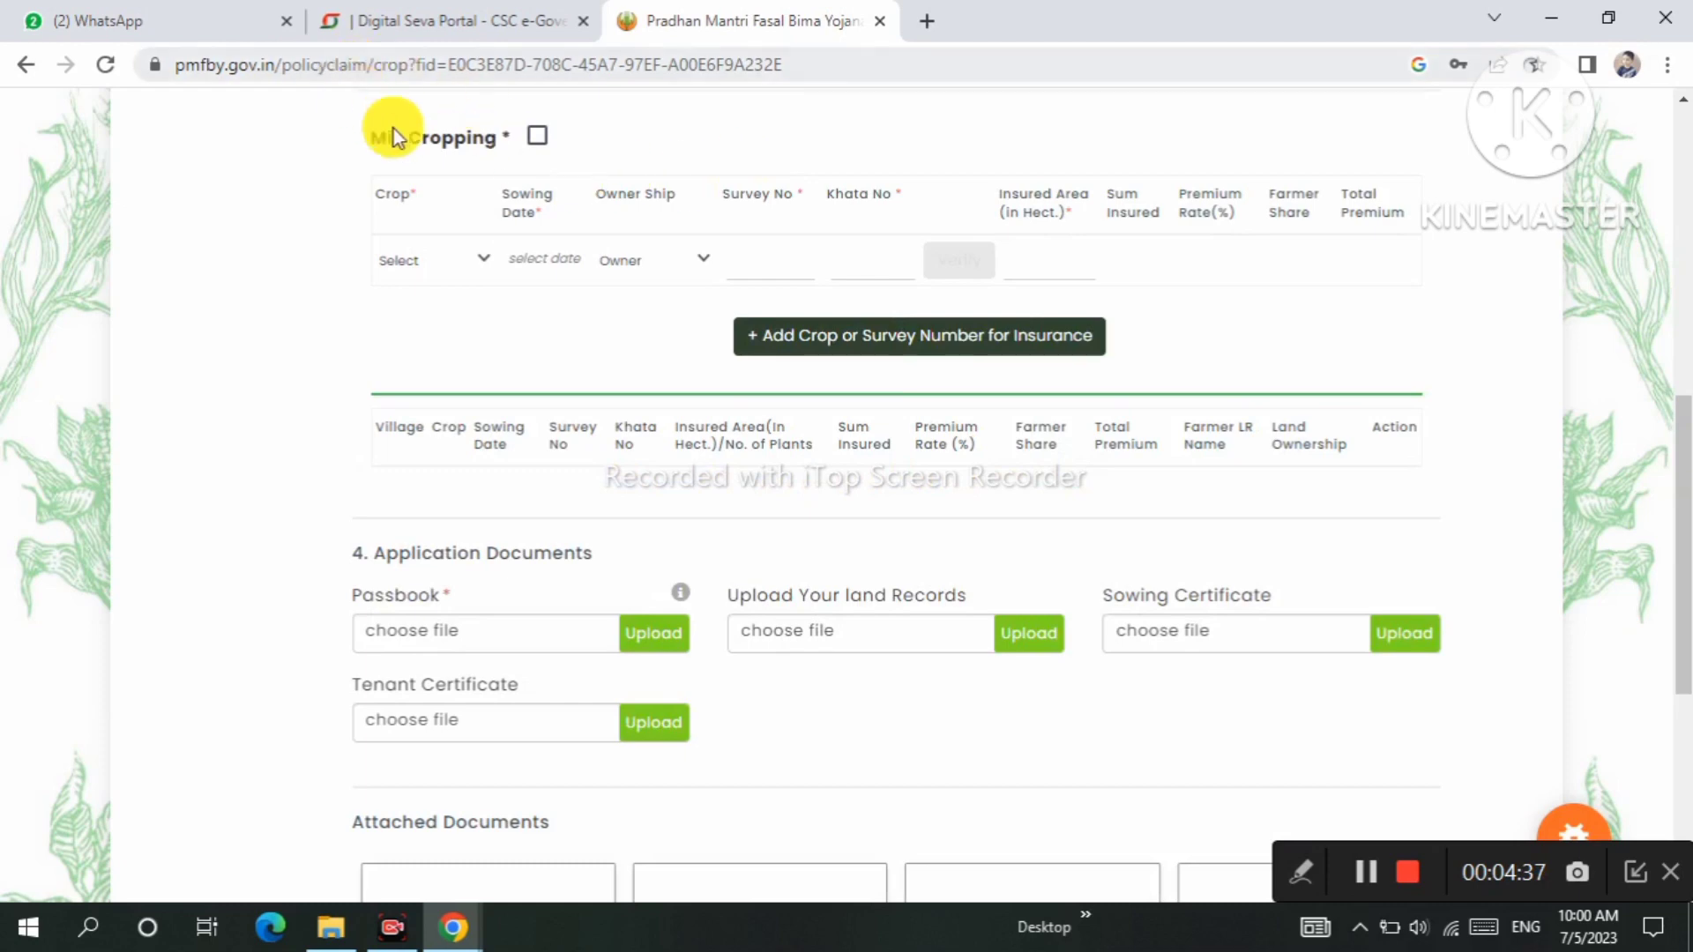
{"action": "double_click", "coordinate": [534, 141]}
{"action": "left_click", "coordinate": [538, 141]}
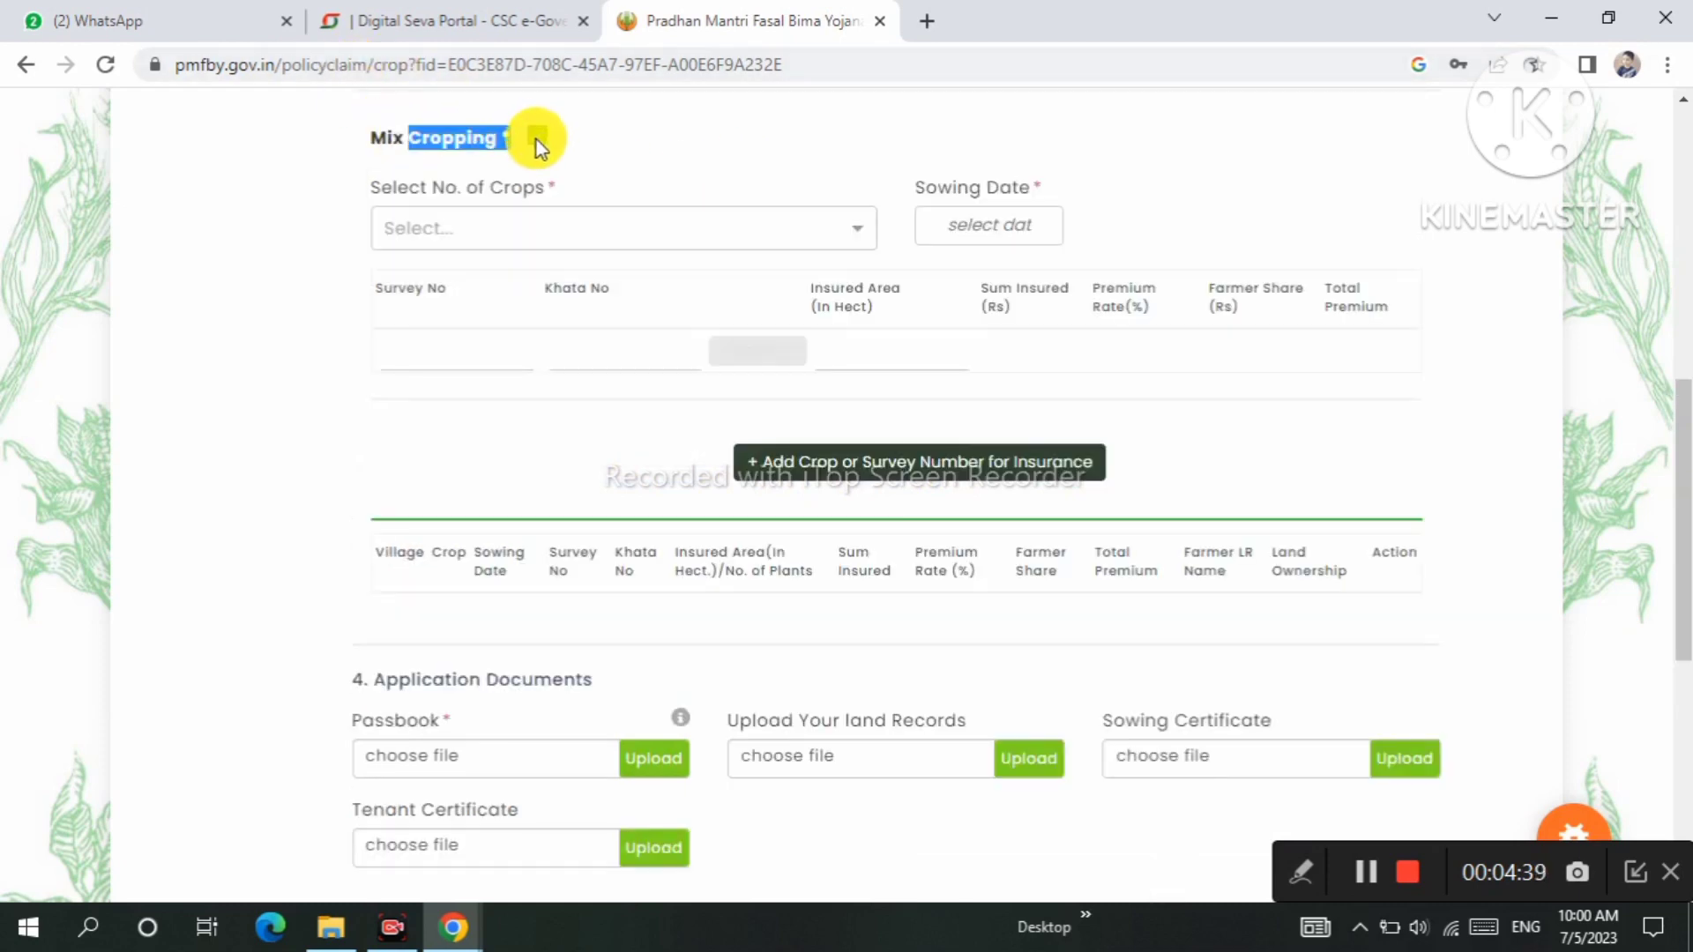
{"action": "left_click", "coordinate": [855, 231]}
{"action": "scroll", "coordinate": [574, 382], "scroll_direction": "down", "scroll_amount": 2}
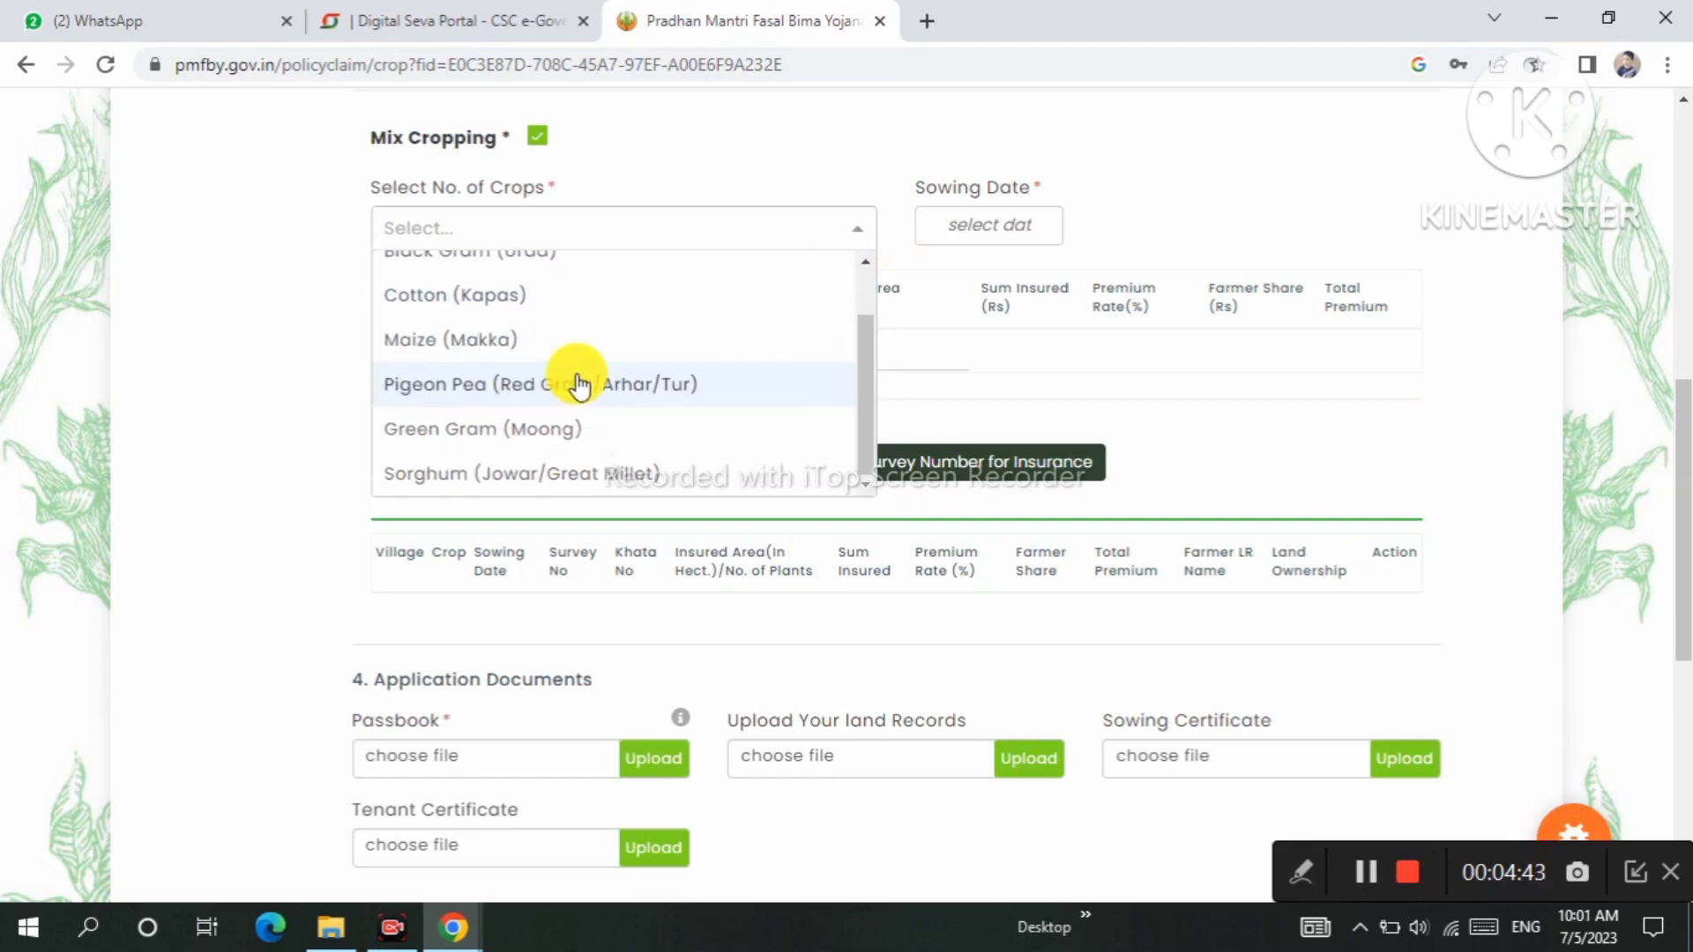
{"action": "scroll", "coordinate": [673, 388], "scroll_direction": "down", "scroll_amount": 3}
{"action": "scroll", "coordinate": [718, 352], "scroll_direction": "up", "scroll_amount": 4}
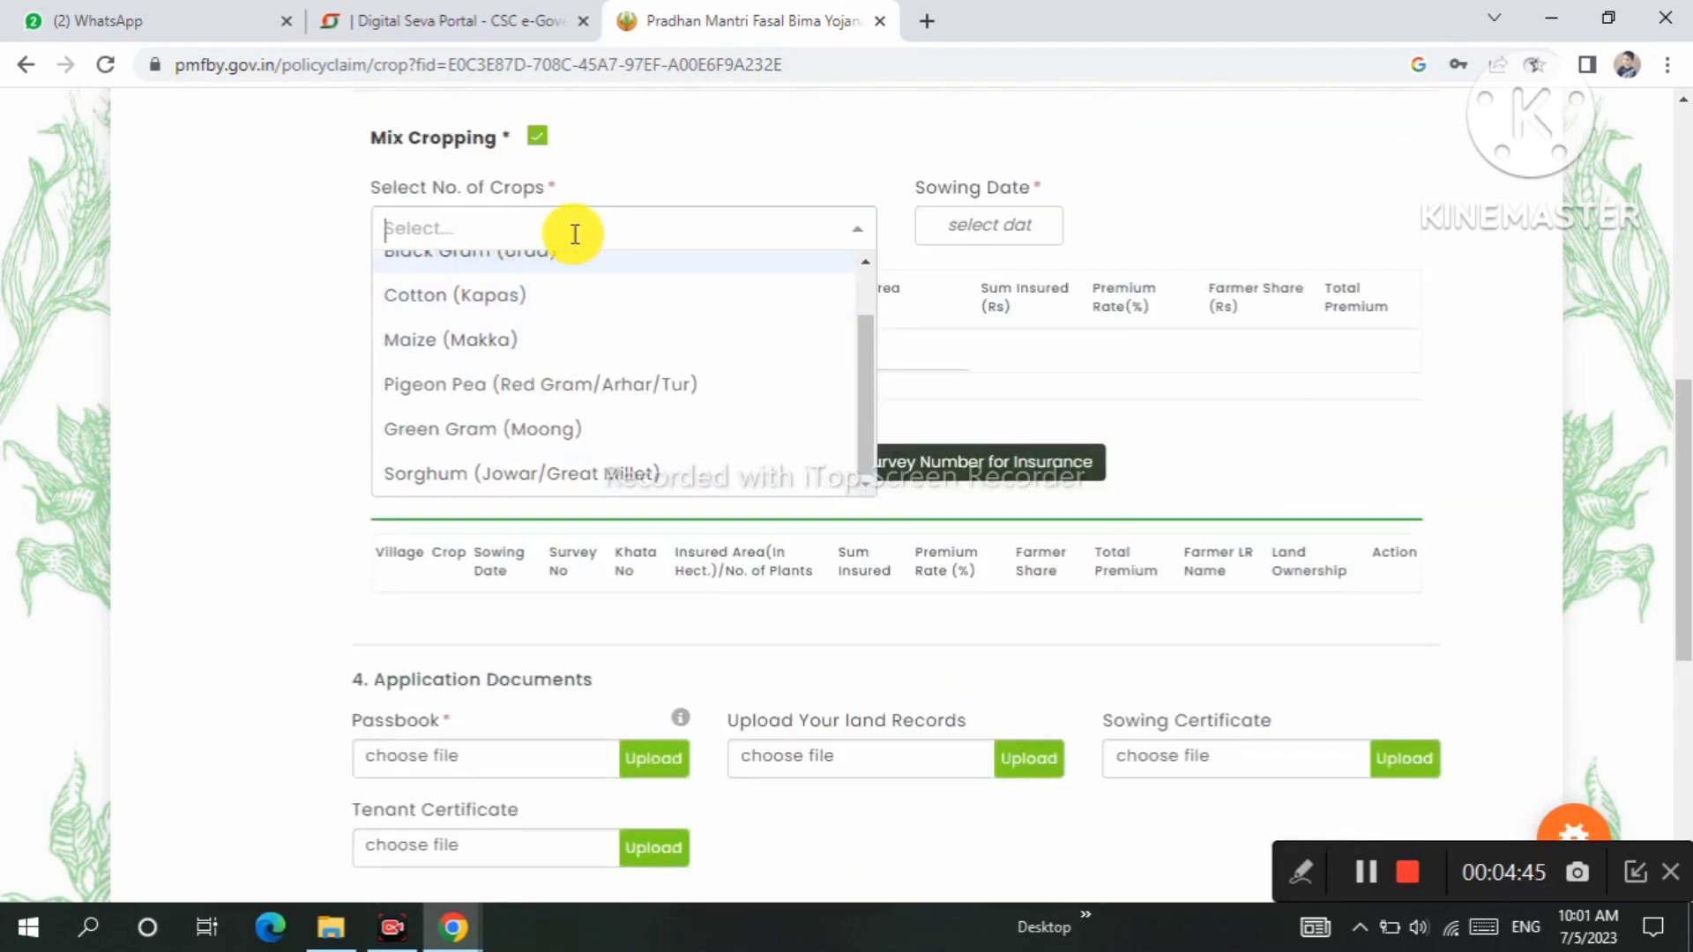
{"action": "left_click", "coordinate": [536, 138]}
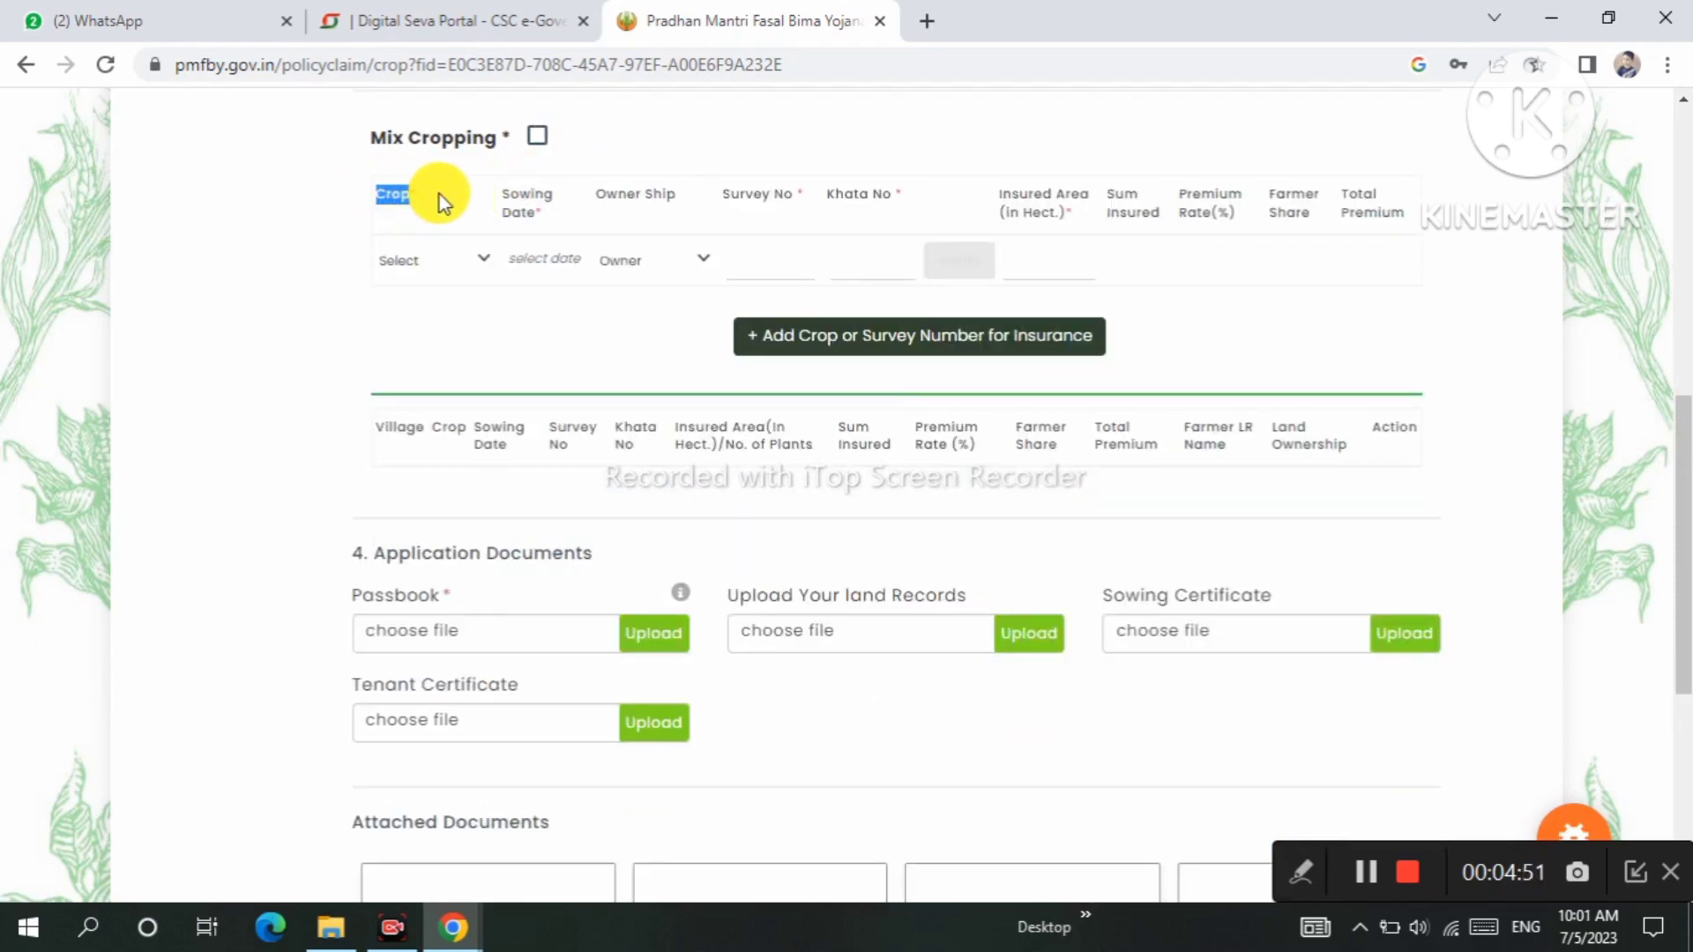
Set the crop to Cotton (Kapas) with a sowing date of 25-06-2023.
{"action": "left_click", "coordinate": [453, 268]}
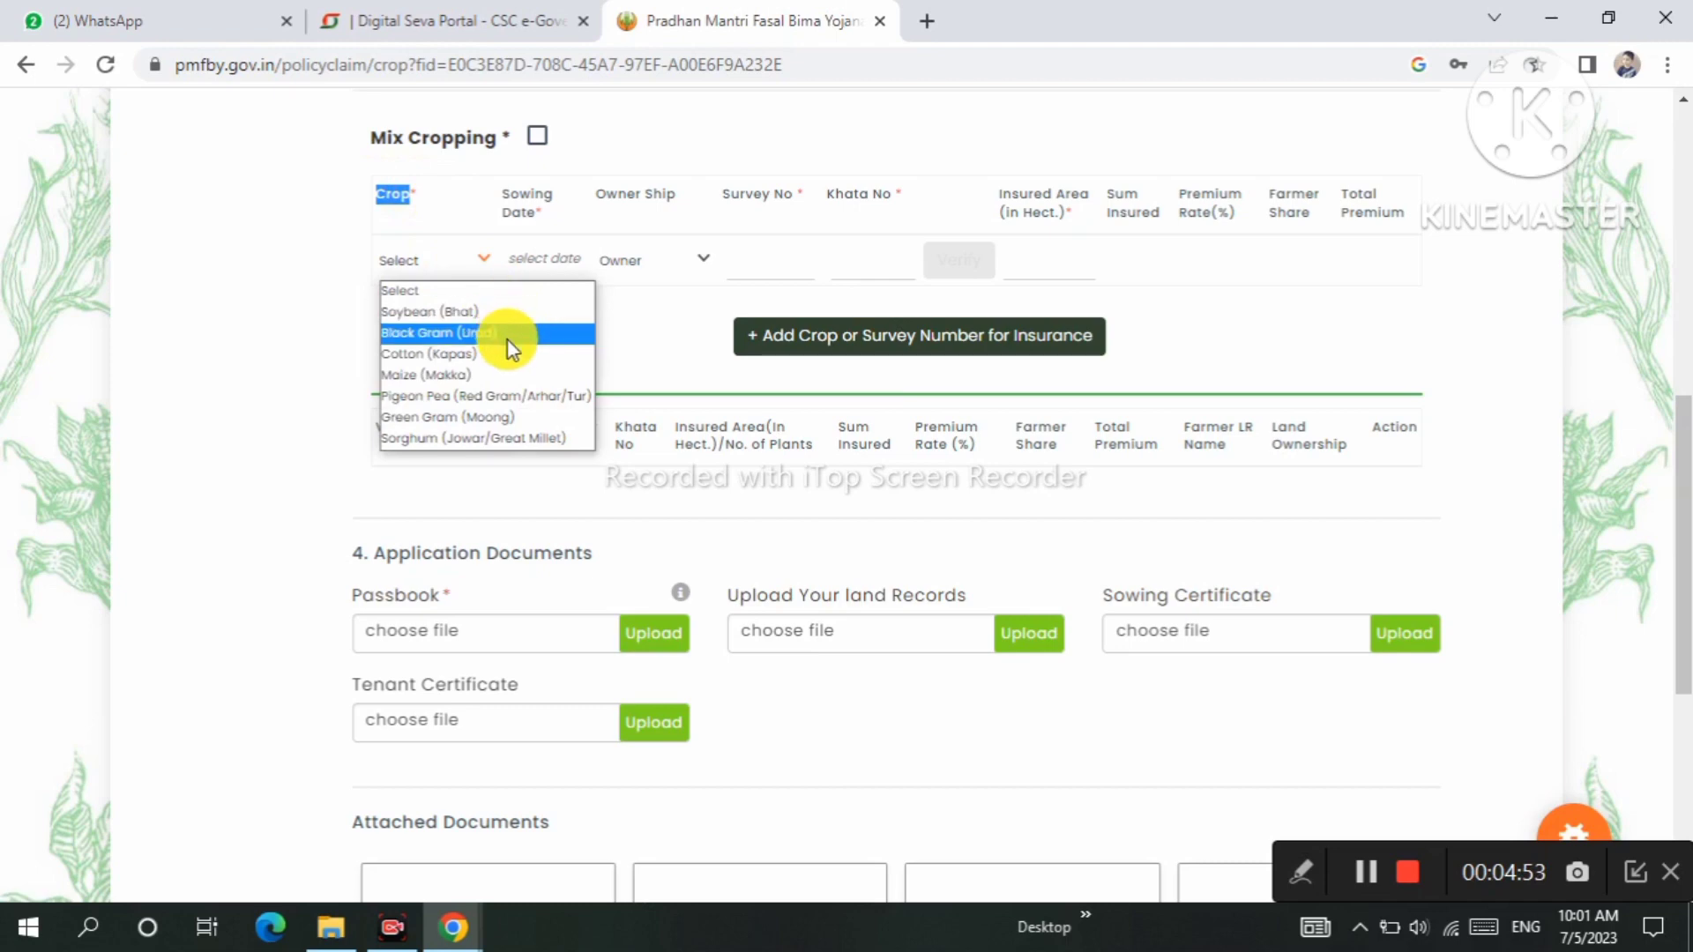
{"action": "left_click", "coordinate": [537, 353]}
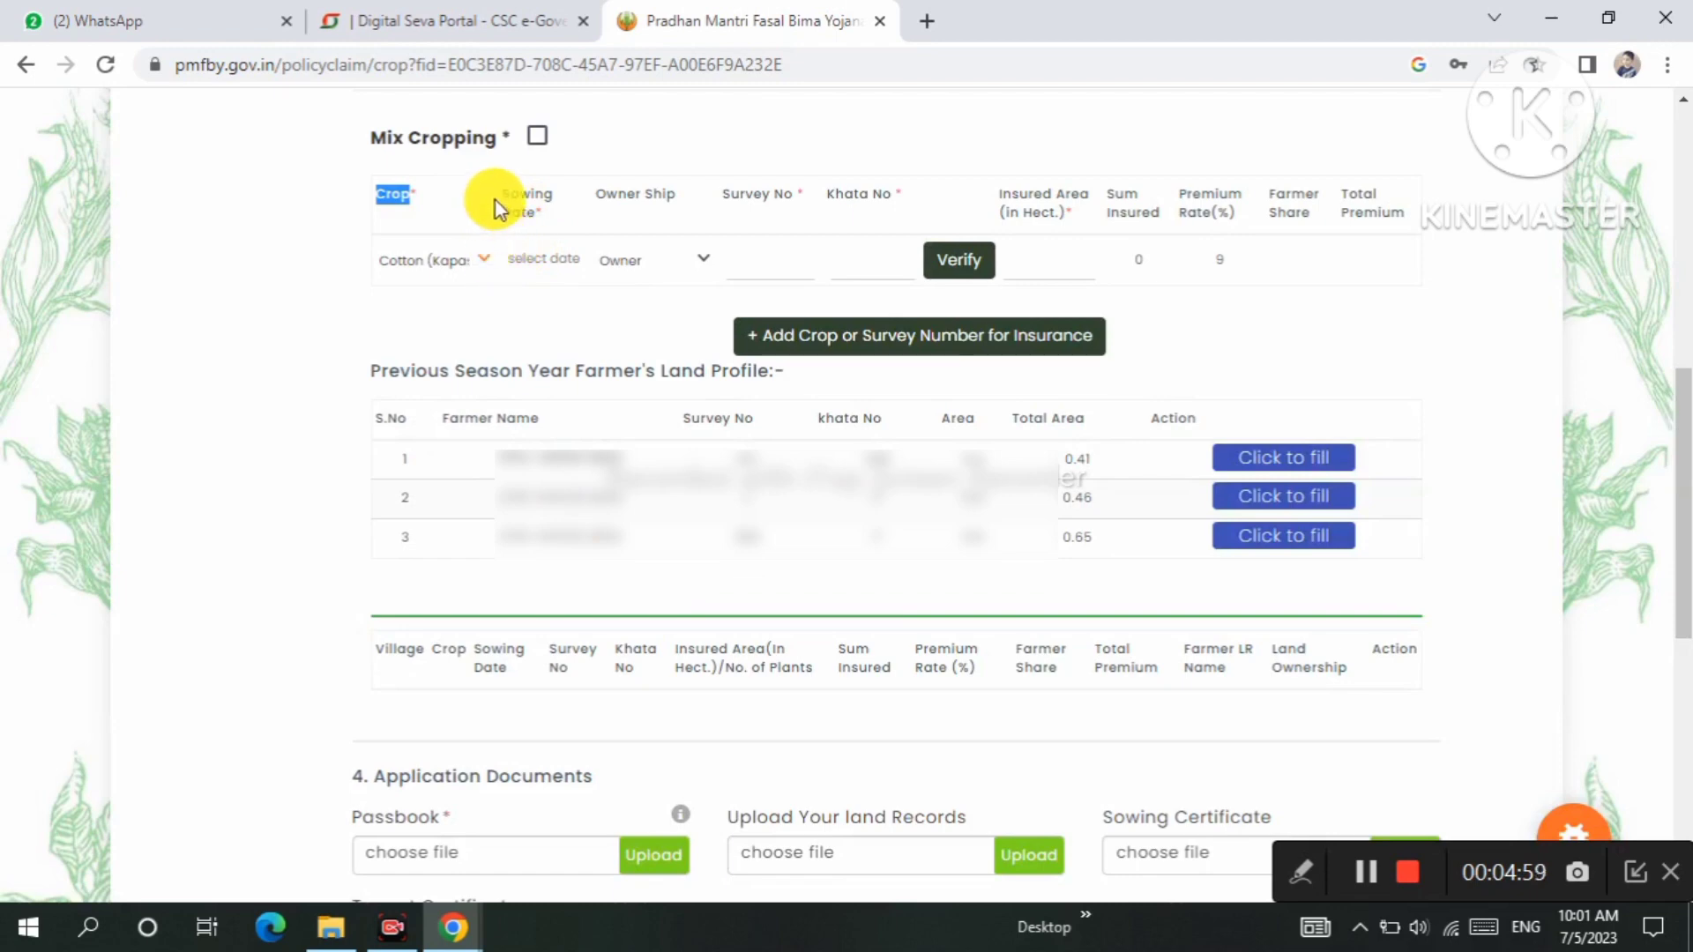
{"action": "left_click", "coordinate": [547, 264]}
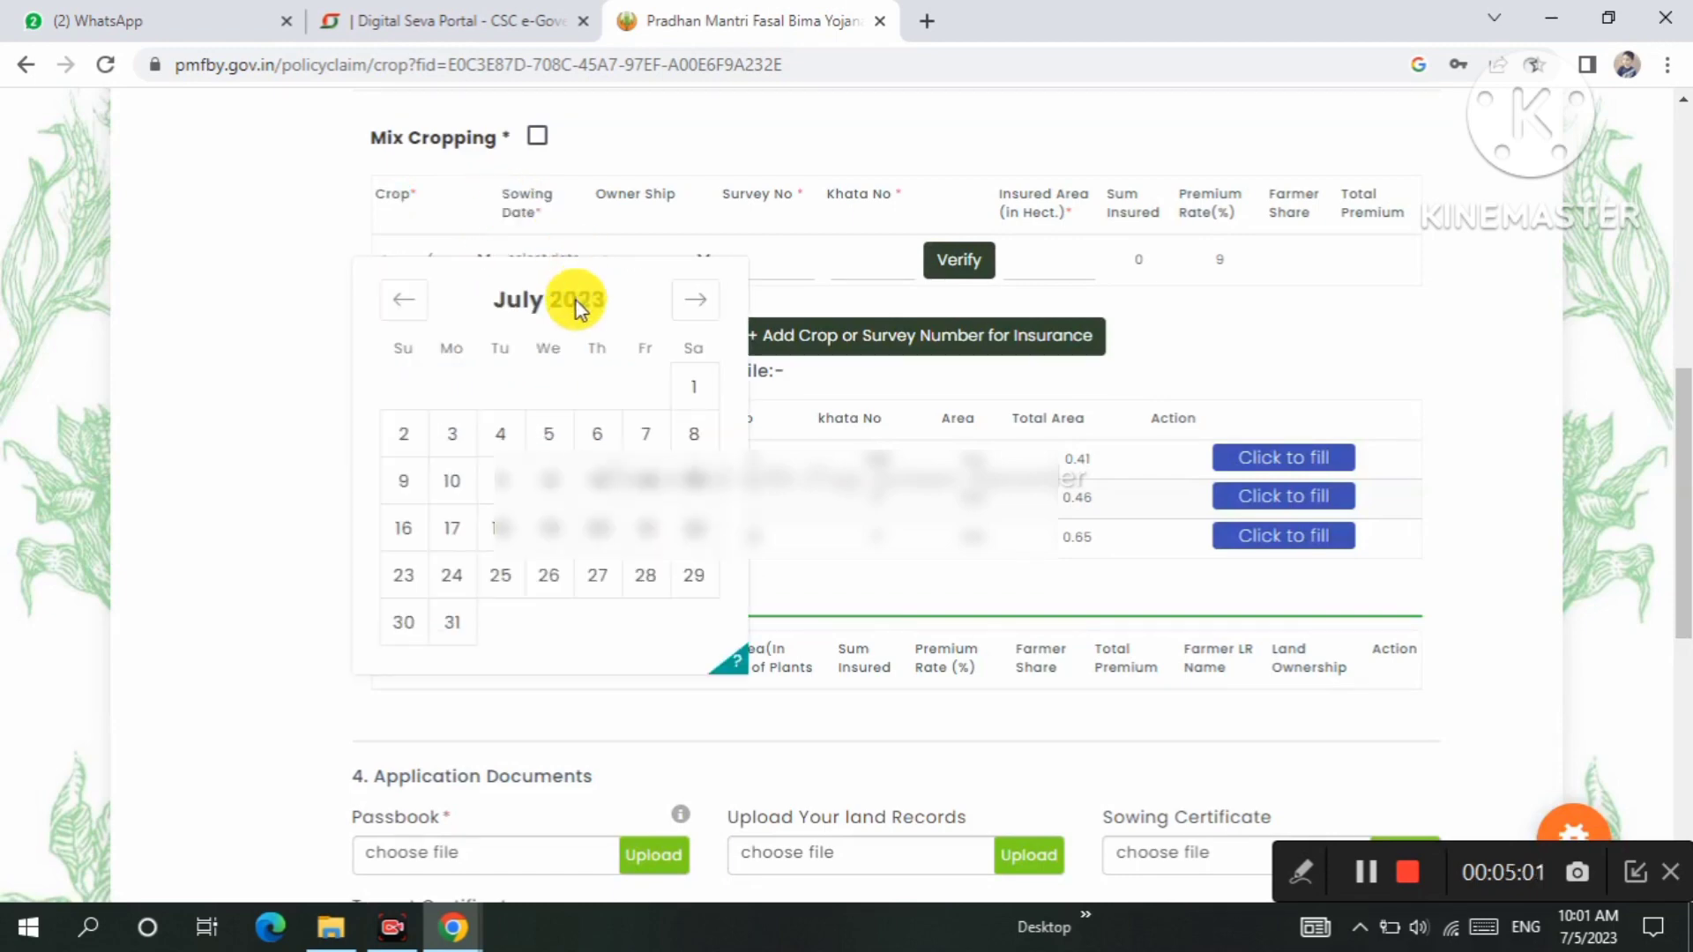
{"action": "left_click", "coordinate": [406, 302]}
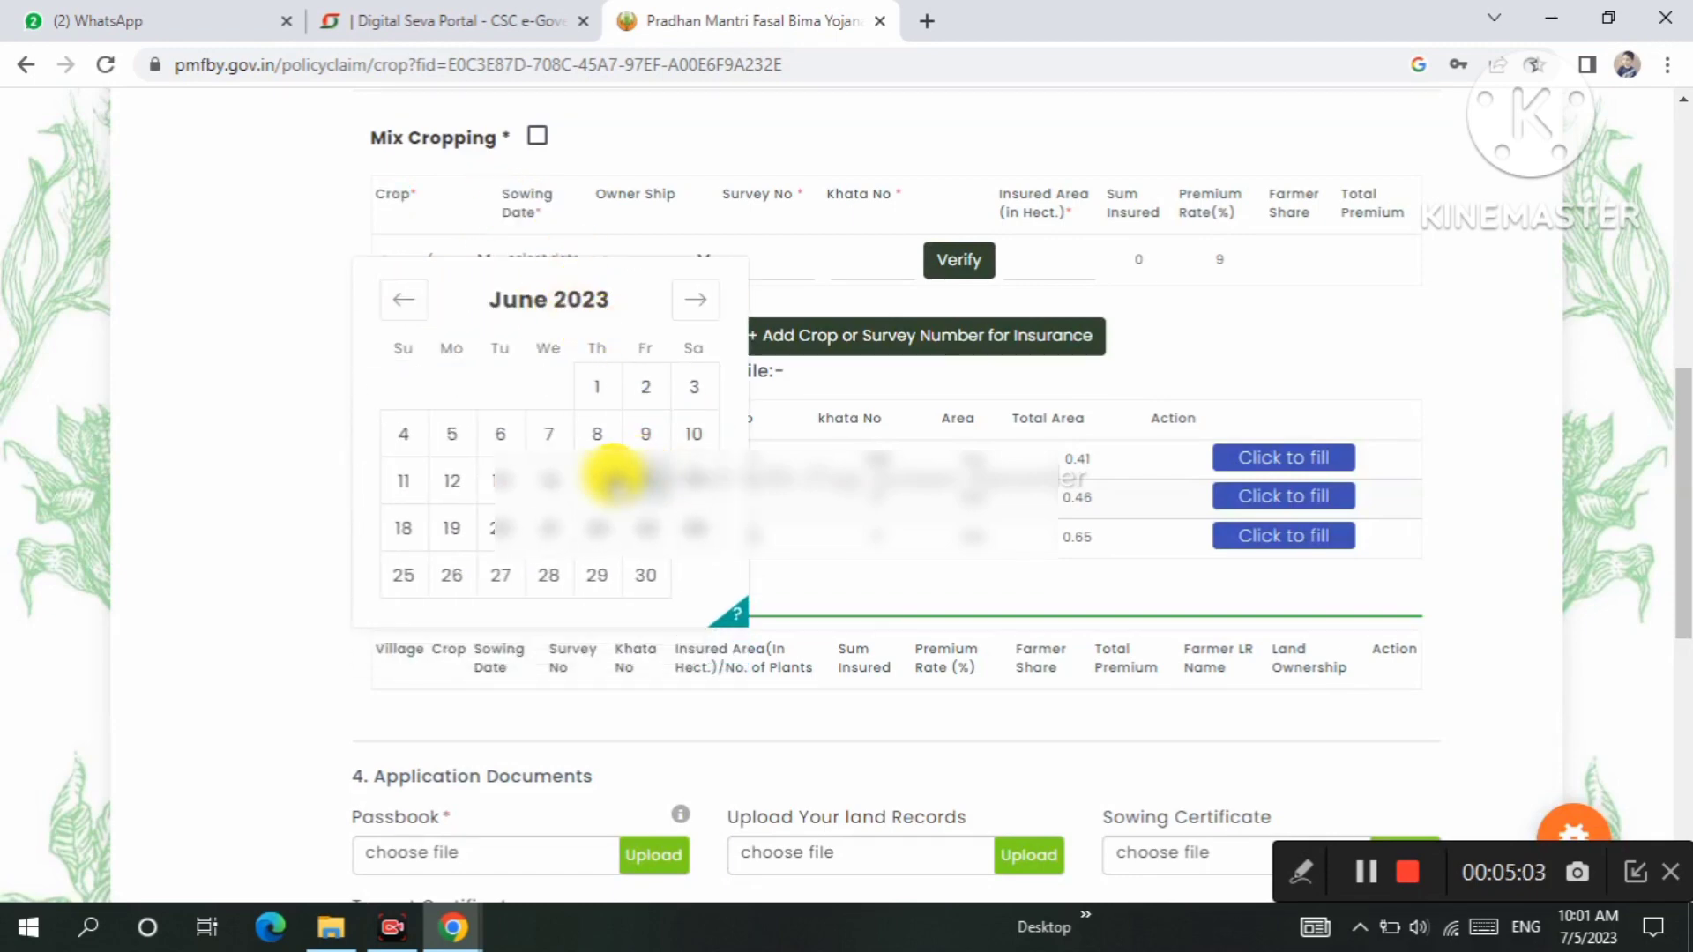
{"action": "left_click", "coordinate": [408, 573]}
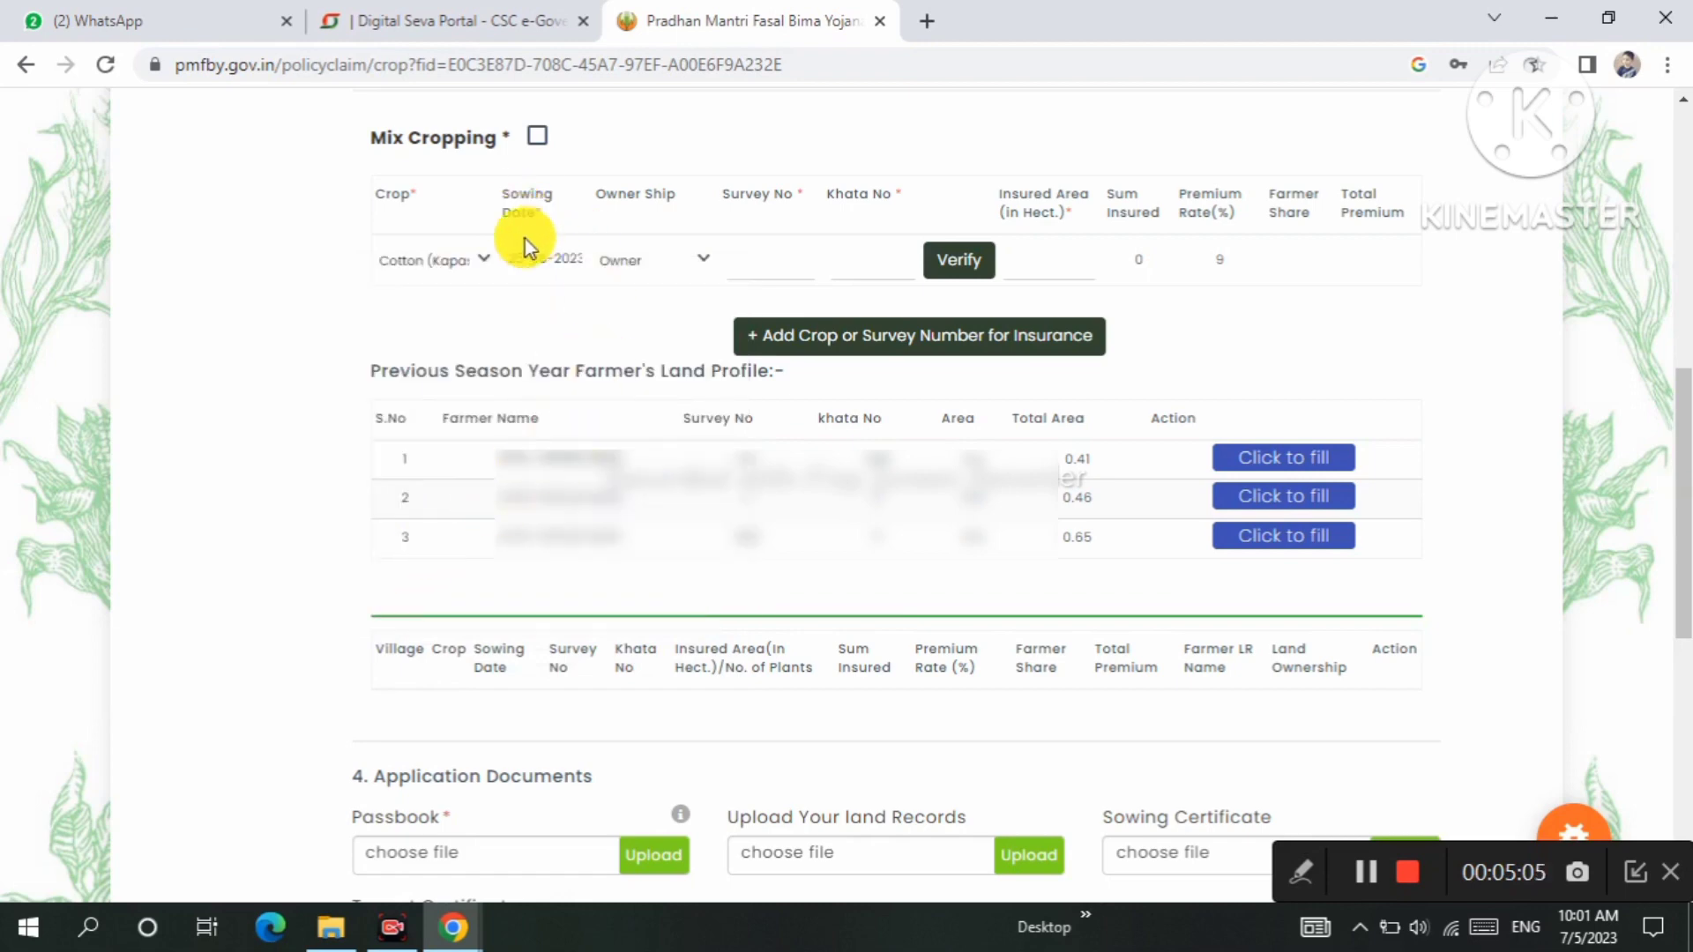
Check the ownership options for the cotton crop row and choose Owner.
{"action": "left_click_drag", "start_coordinate": [597, 195], "coordinate": [659, 210]}
{"action": "left_click", "coordinate": [670, 261]}
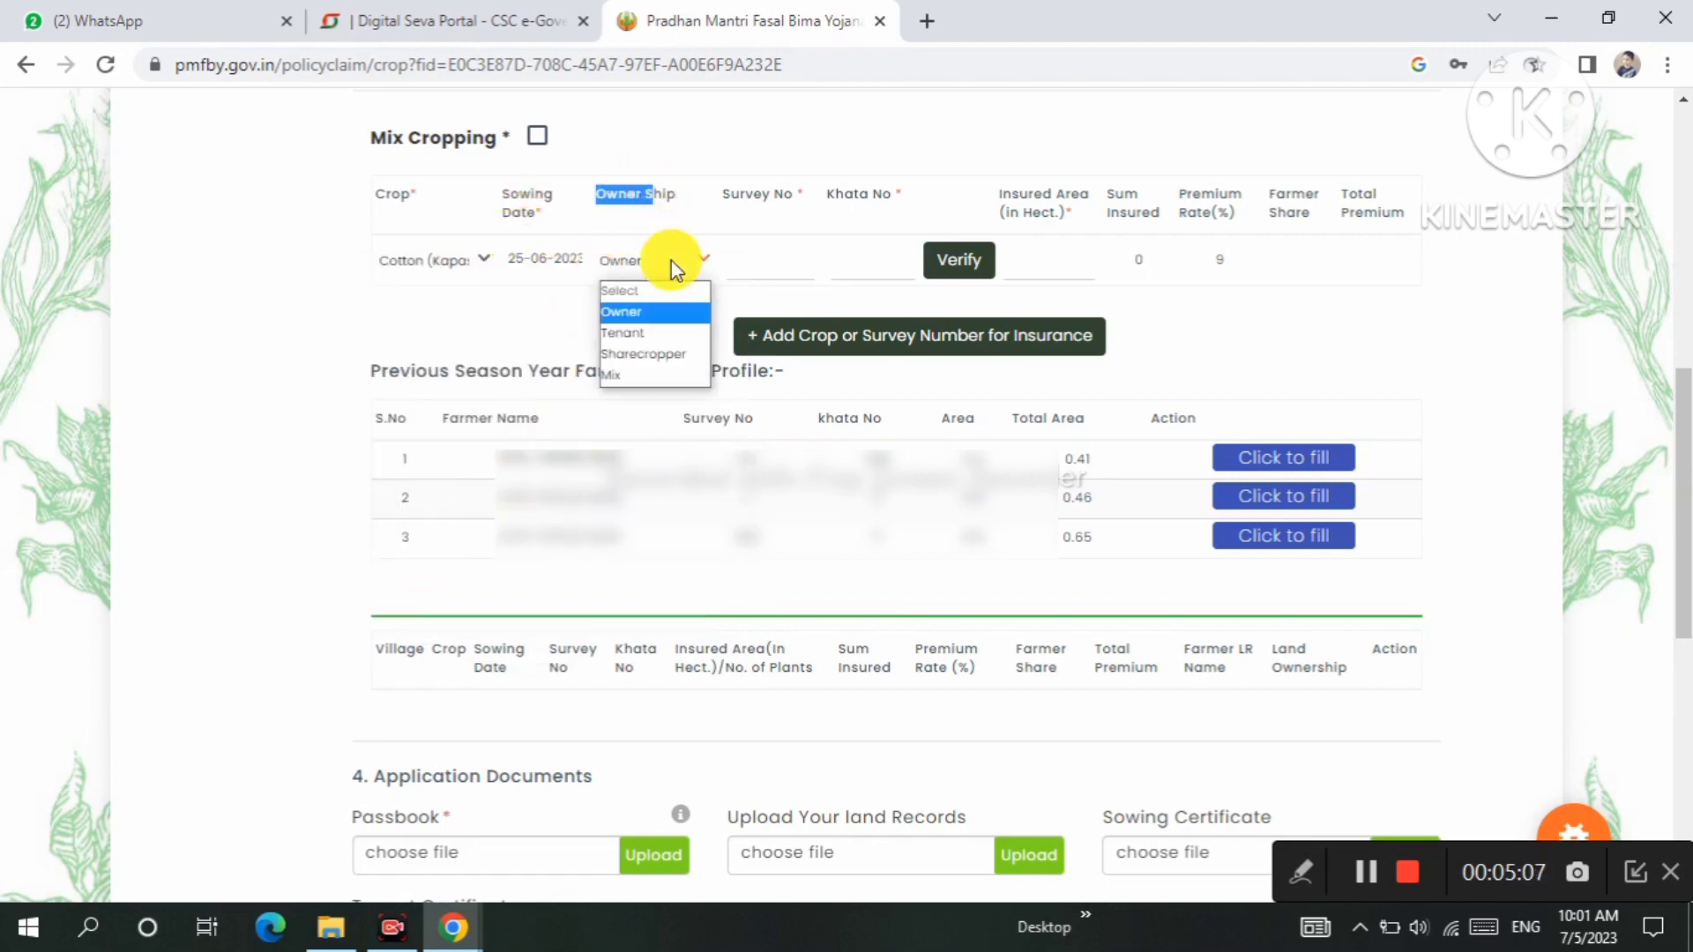
{"action": "left_click", "coordinate": [651, 314]}
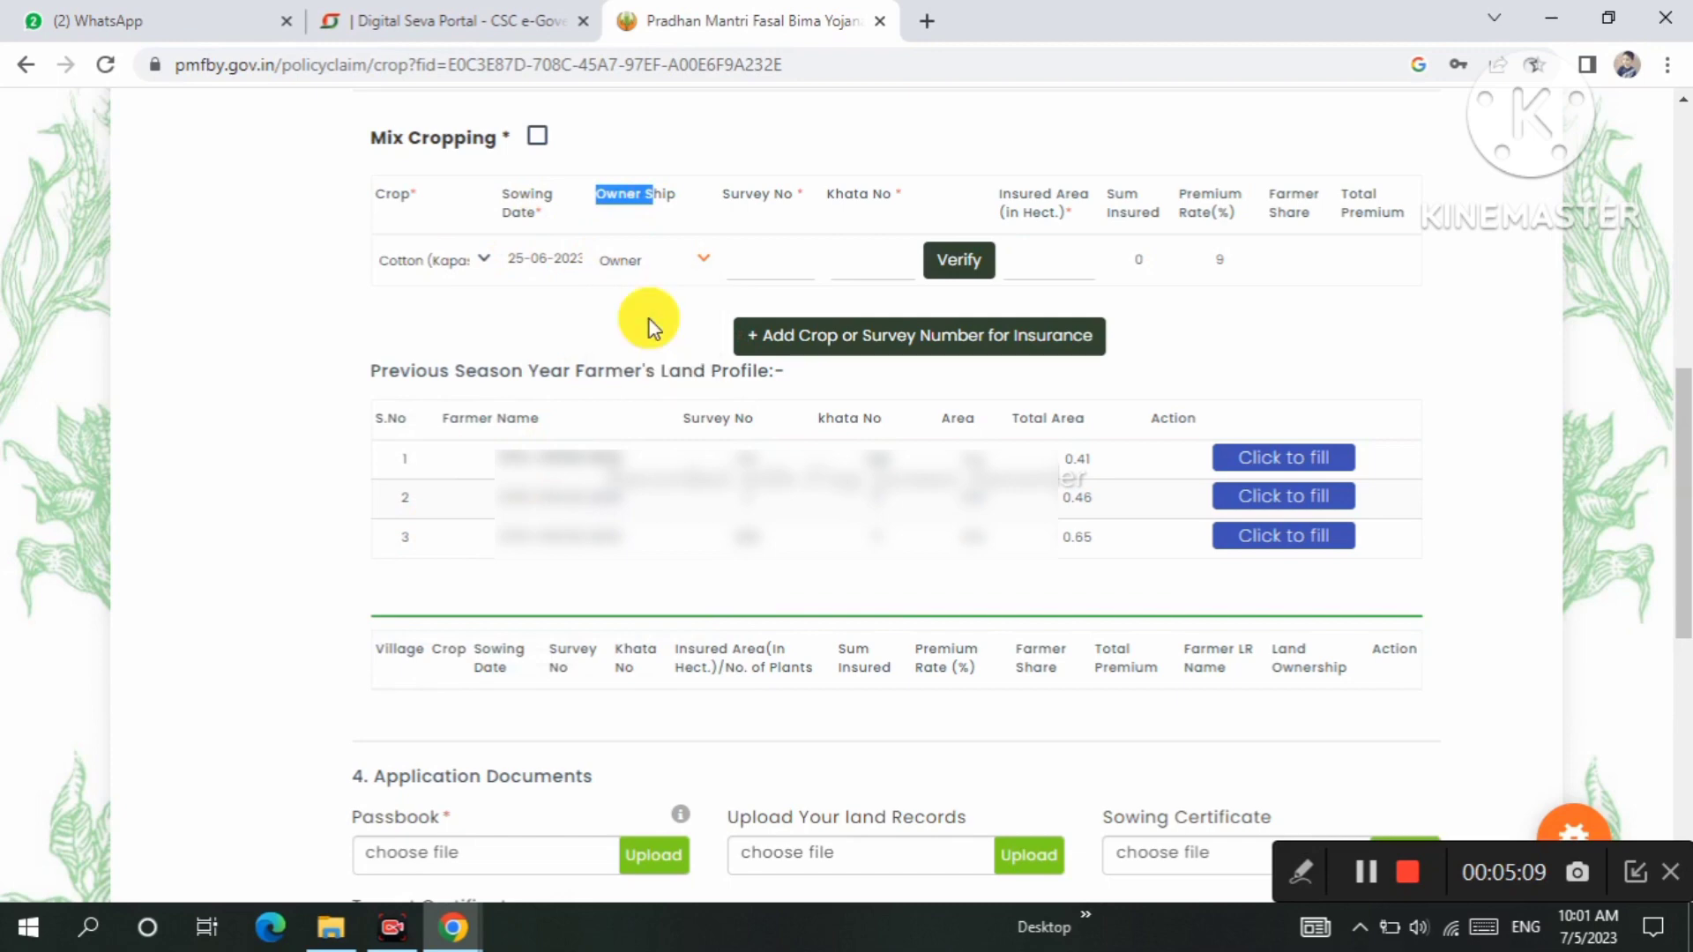
Switch to the 120_satbarara.pdf land record in Edge and mark the survey number, the khata number column and the first landholder's entry in red.
{"action": "left_click_drag", "start_coordinate": [724, 193], "coordinate": [768, 194]}
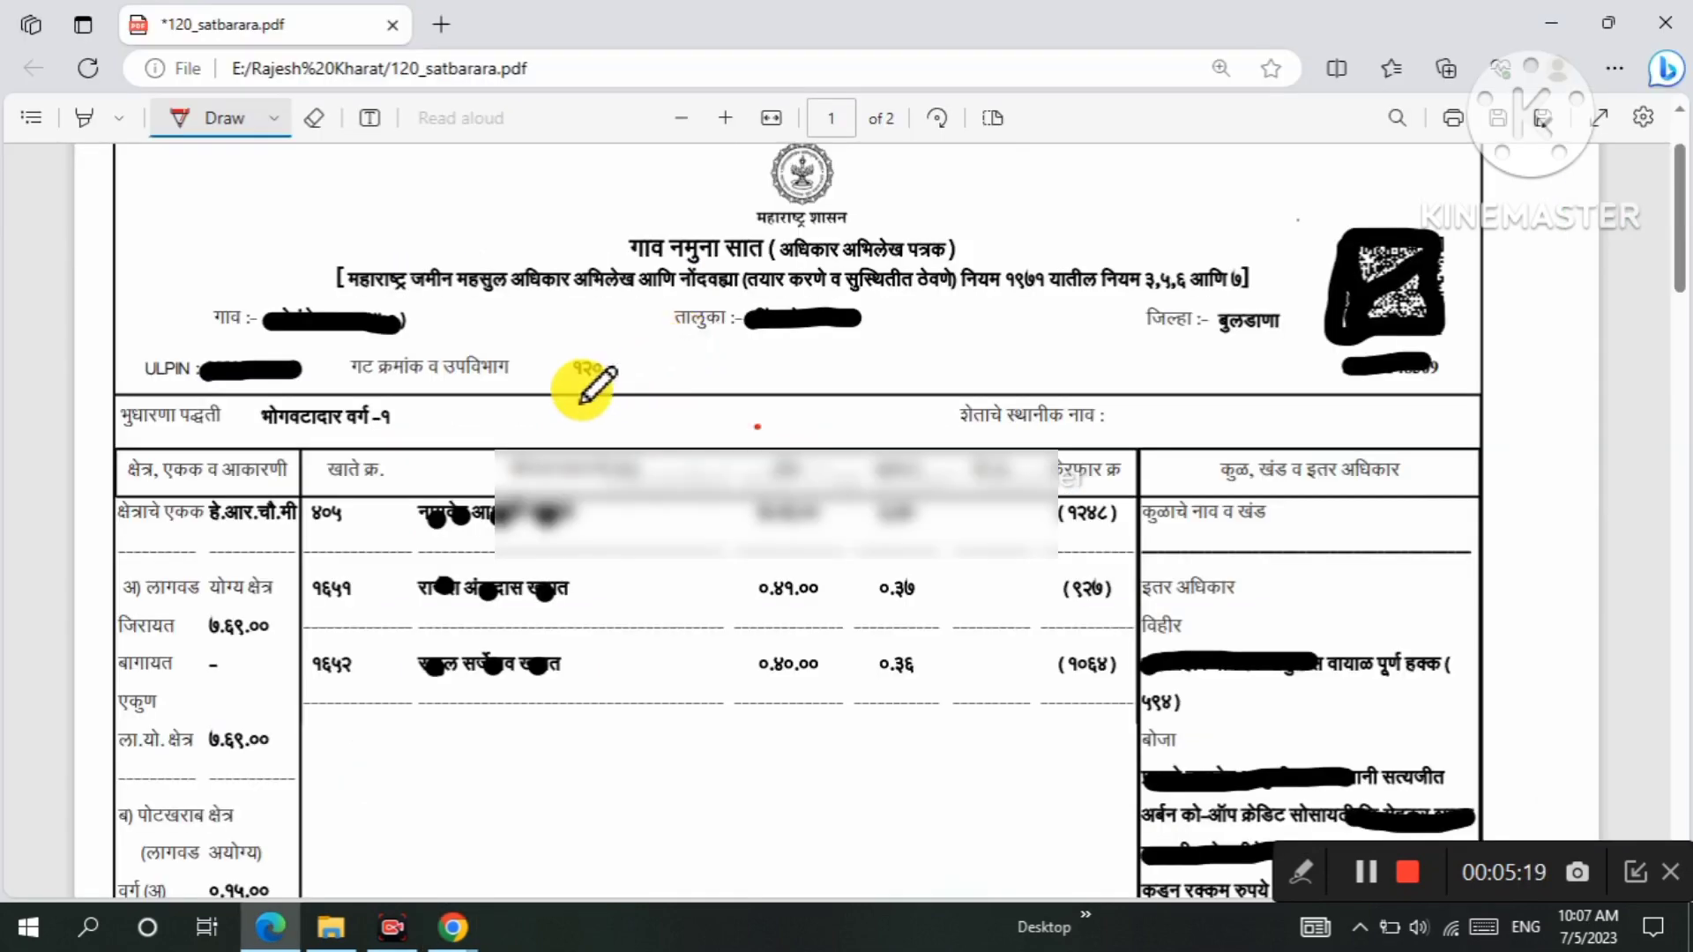
{"action": "mouse_move", "coordinate": [354, 383]}
{"action": "left_mouse_down"}
{"action": "mouse_move", "coordinate": [615, 381]}
{"action": "mouse_move", "coordinate": [608, 353]}
{"action": "mouse_move", "coordinate": [463, 342]}
{"action": "mouse_move", "coordinate": [349, 355]}
{"action": "mouse_move", "coordinate": [341, 390]}
{"action": "mouse_move", "coordinate": [523, 379]}
{"action": "left_mouse_up"}
{"action": "mouse_move", "coordinate": [310, 451]}
{"action": "left_mouse_down"}
{"action": "mouse_move", "coordinate": [312, 609]}
{"action": "mouse_move", "coordinate": [342, 711]}
{"action": "mouse_move", "coordinate": [379, 595]}
{"action": "mouse_move", "coordinate": [353, 490]}
{"action": "mouse_move", "coordinate": [311, 454]}
{"action": "left_mouse_up"}
{"action": "left_click_drag", "start_coordinate": [404, 542], "coordinate": [551, 532]}
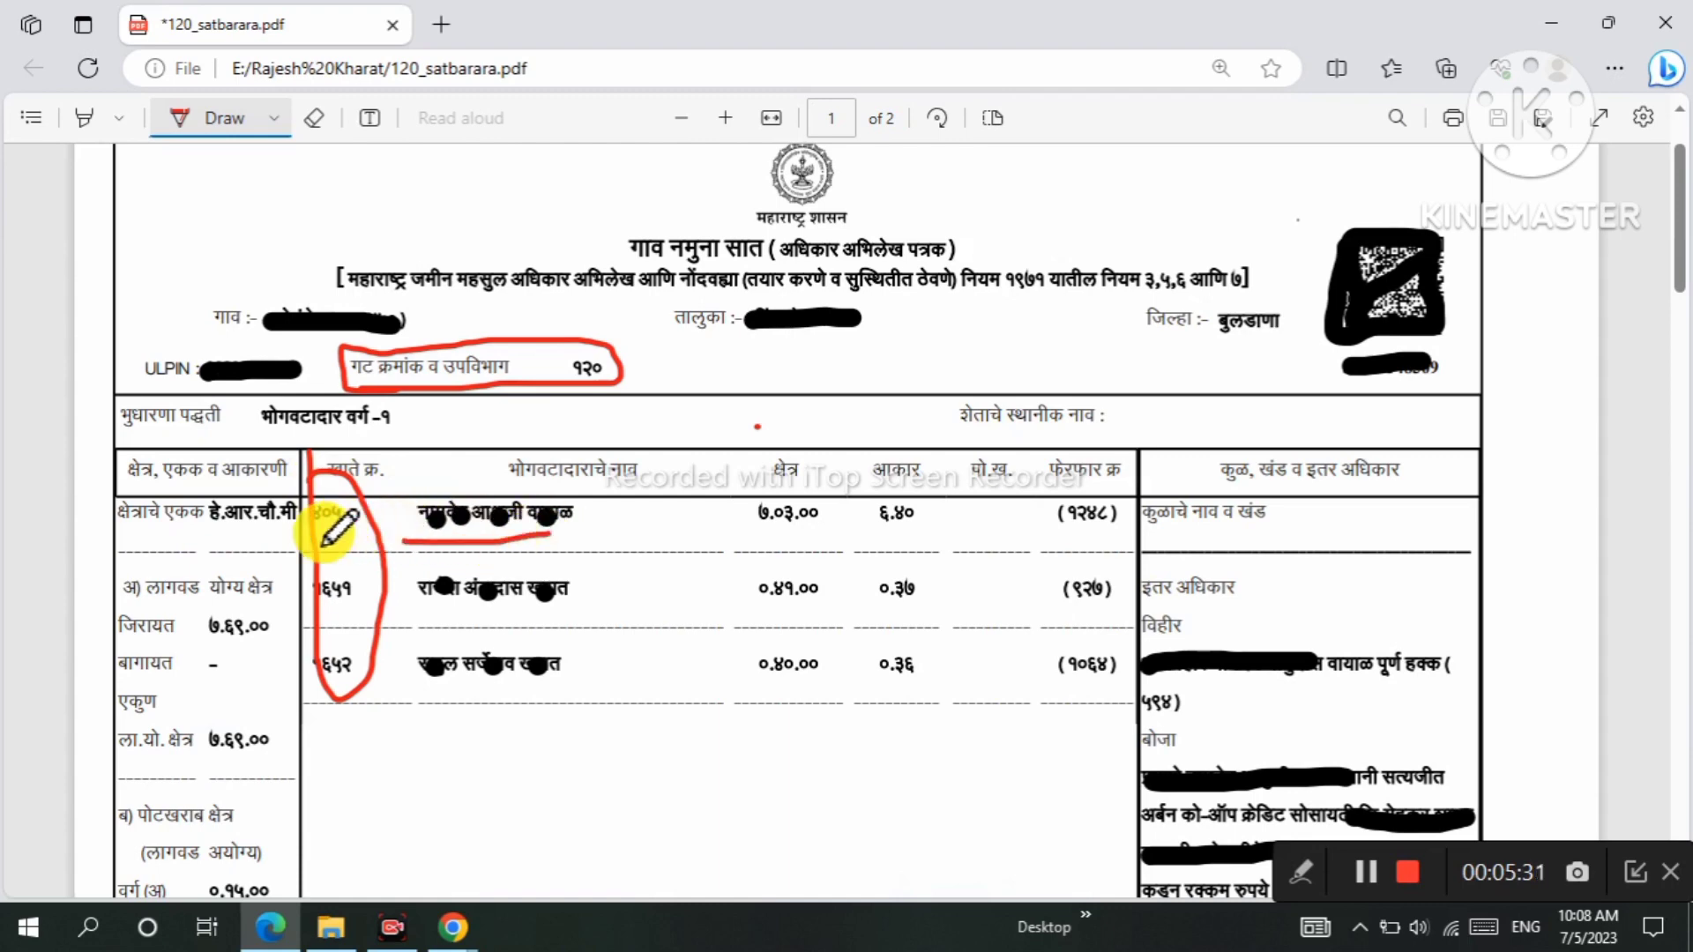
{"action": "left_click_drag", "start_coordinate": [349, 532], "coordinate": [313, 532]}
{"action": "left_click_drag", "start_coordinate": [568, 374], "coordinate": [600, 372]}
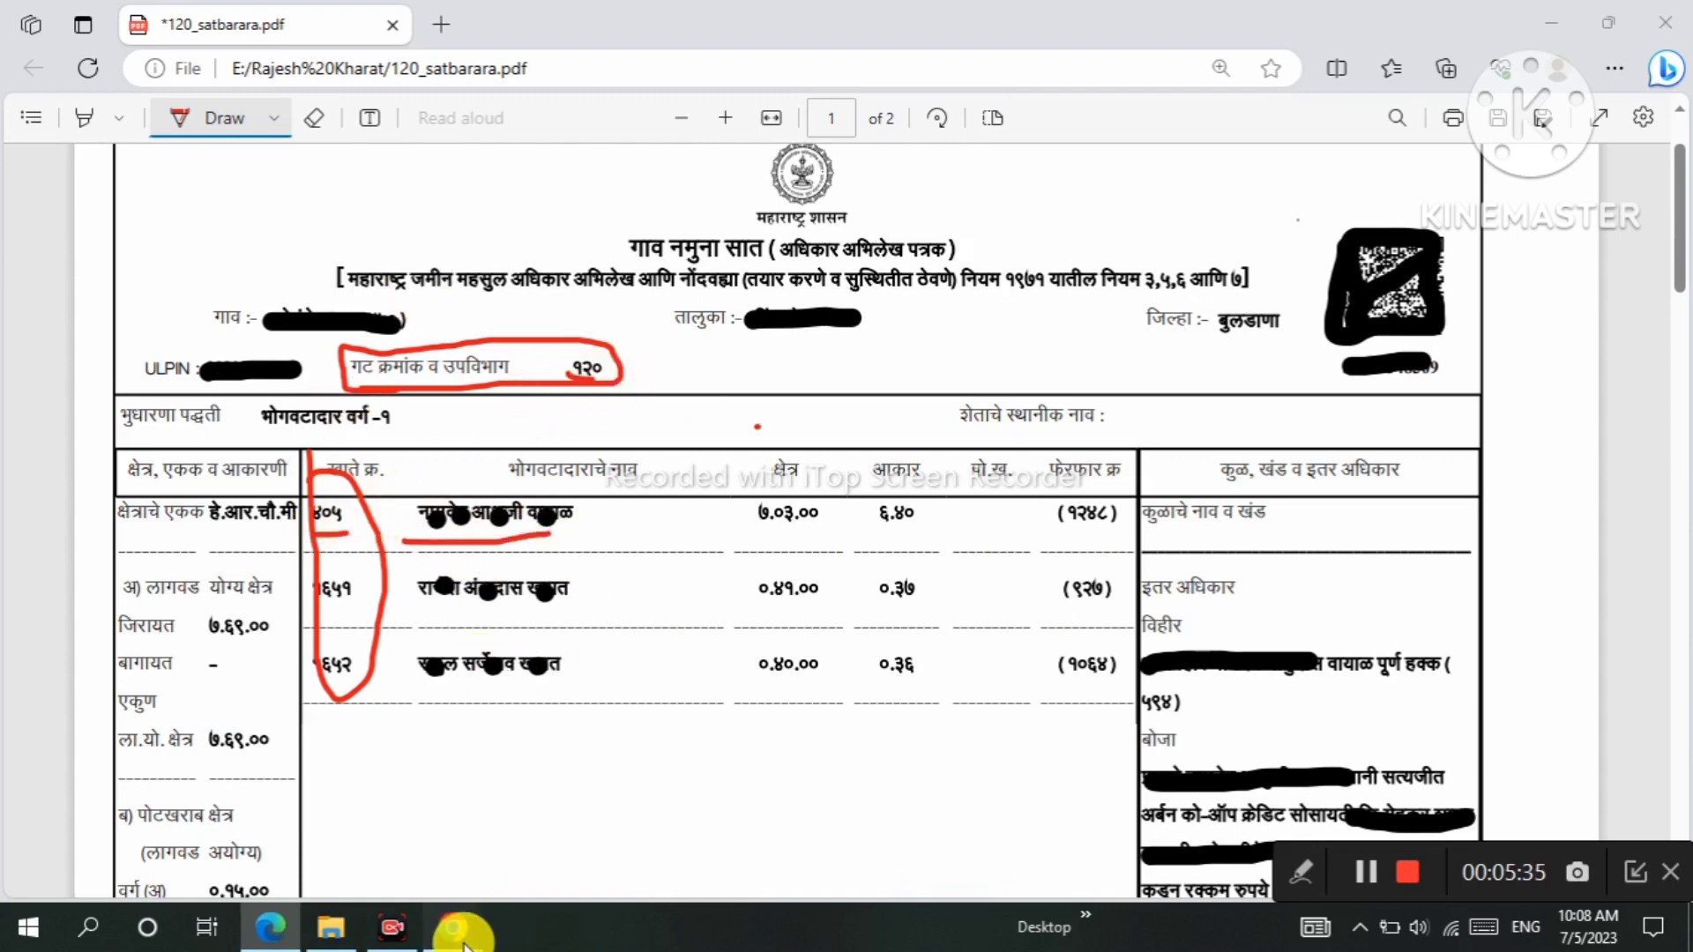
Return to the insurance form in Chrome, enter survey number 120 and the farmer's khata number, and verify them against the land record.
{"action": "mouse_move", "coordinate": [458, 932]}
{"action": "left_click", "coordinate": [377, 742]}
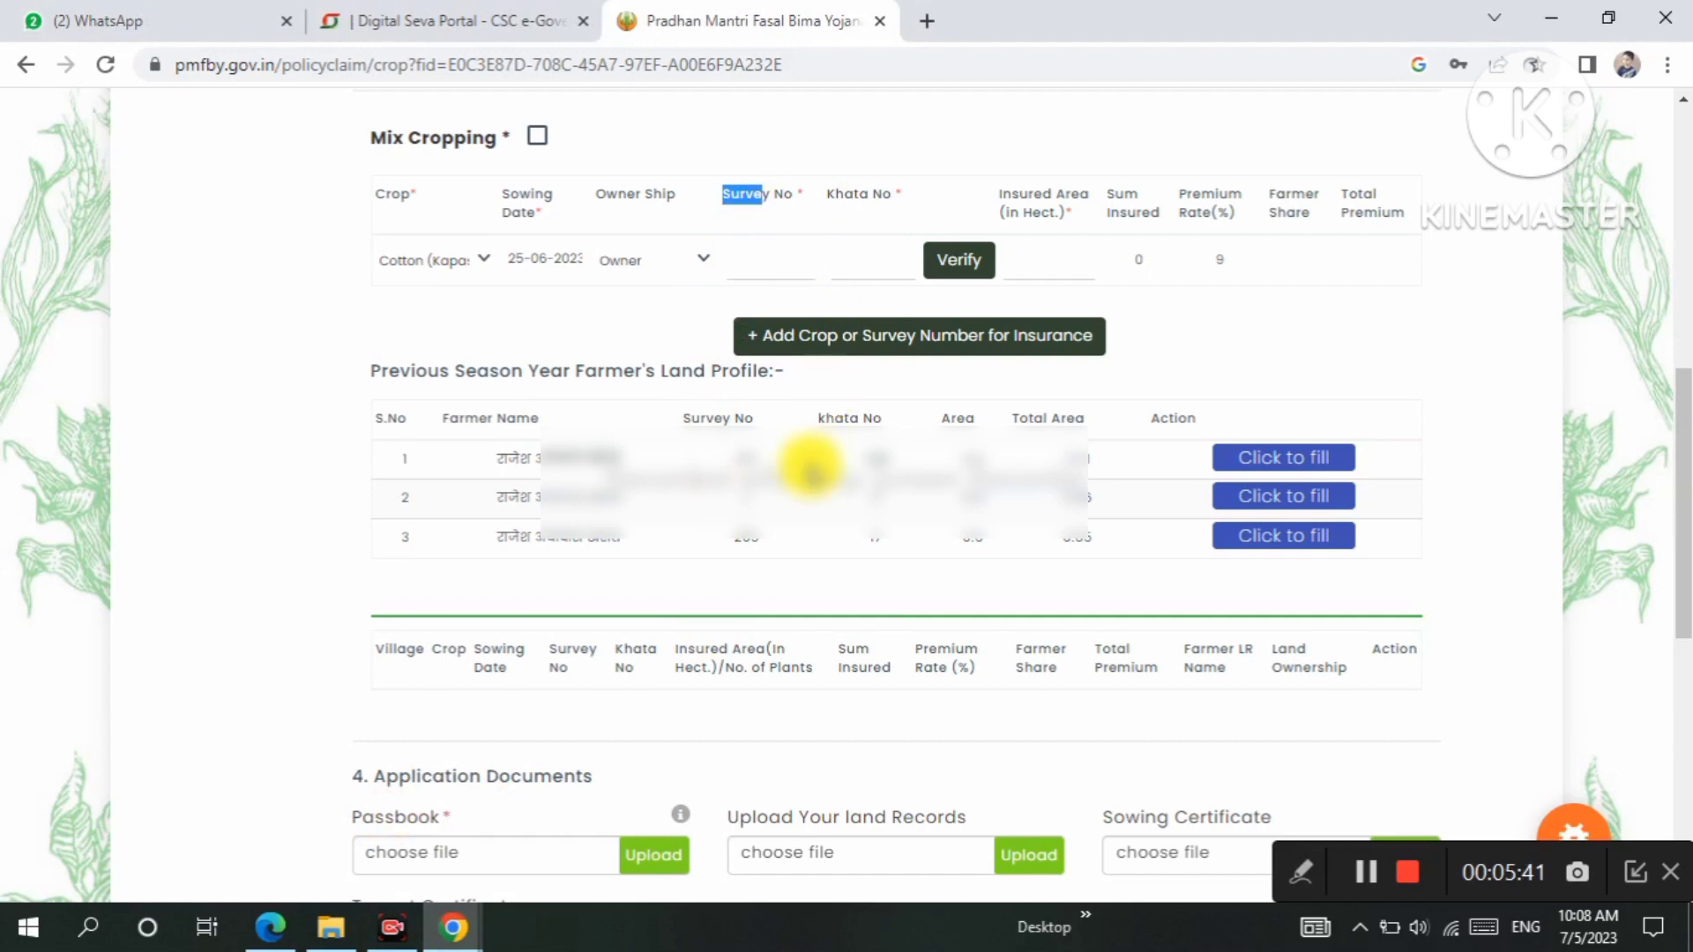
{"action": "left_click", "coordinate": [265, 933]}
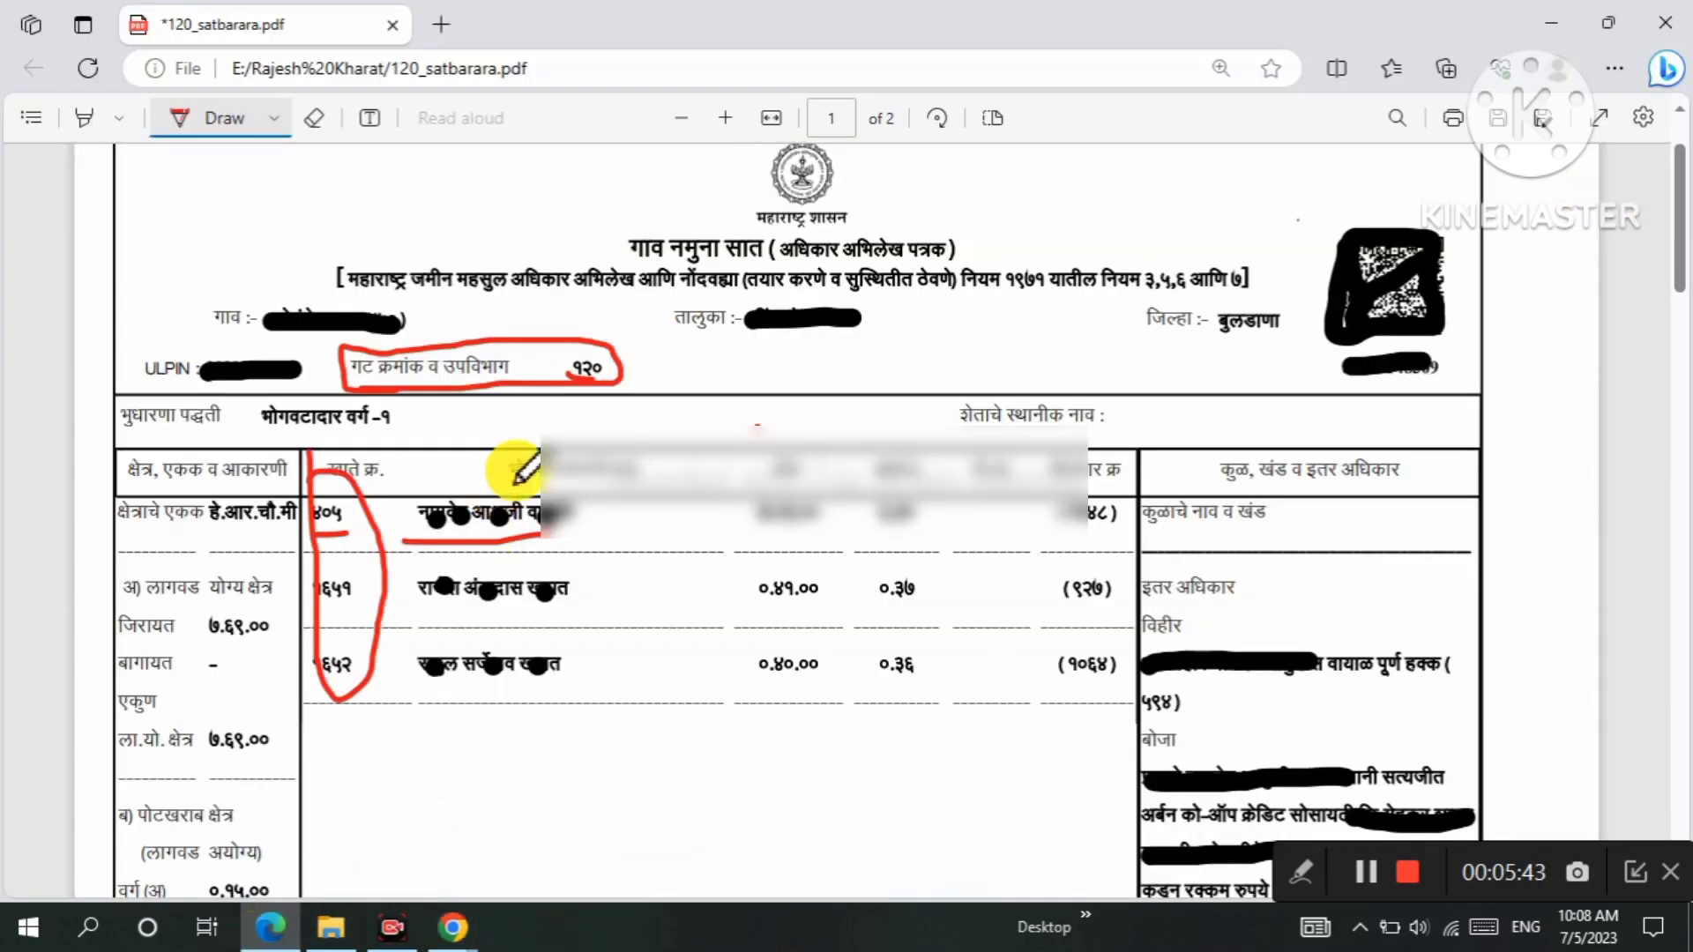
{"action": "mouse_move", "coordinate": [428, 913]}
{"action": "left_click", "coordinate": [423, 824]}
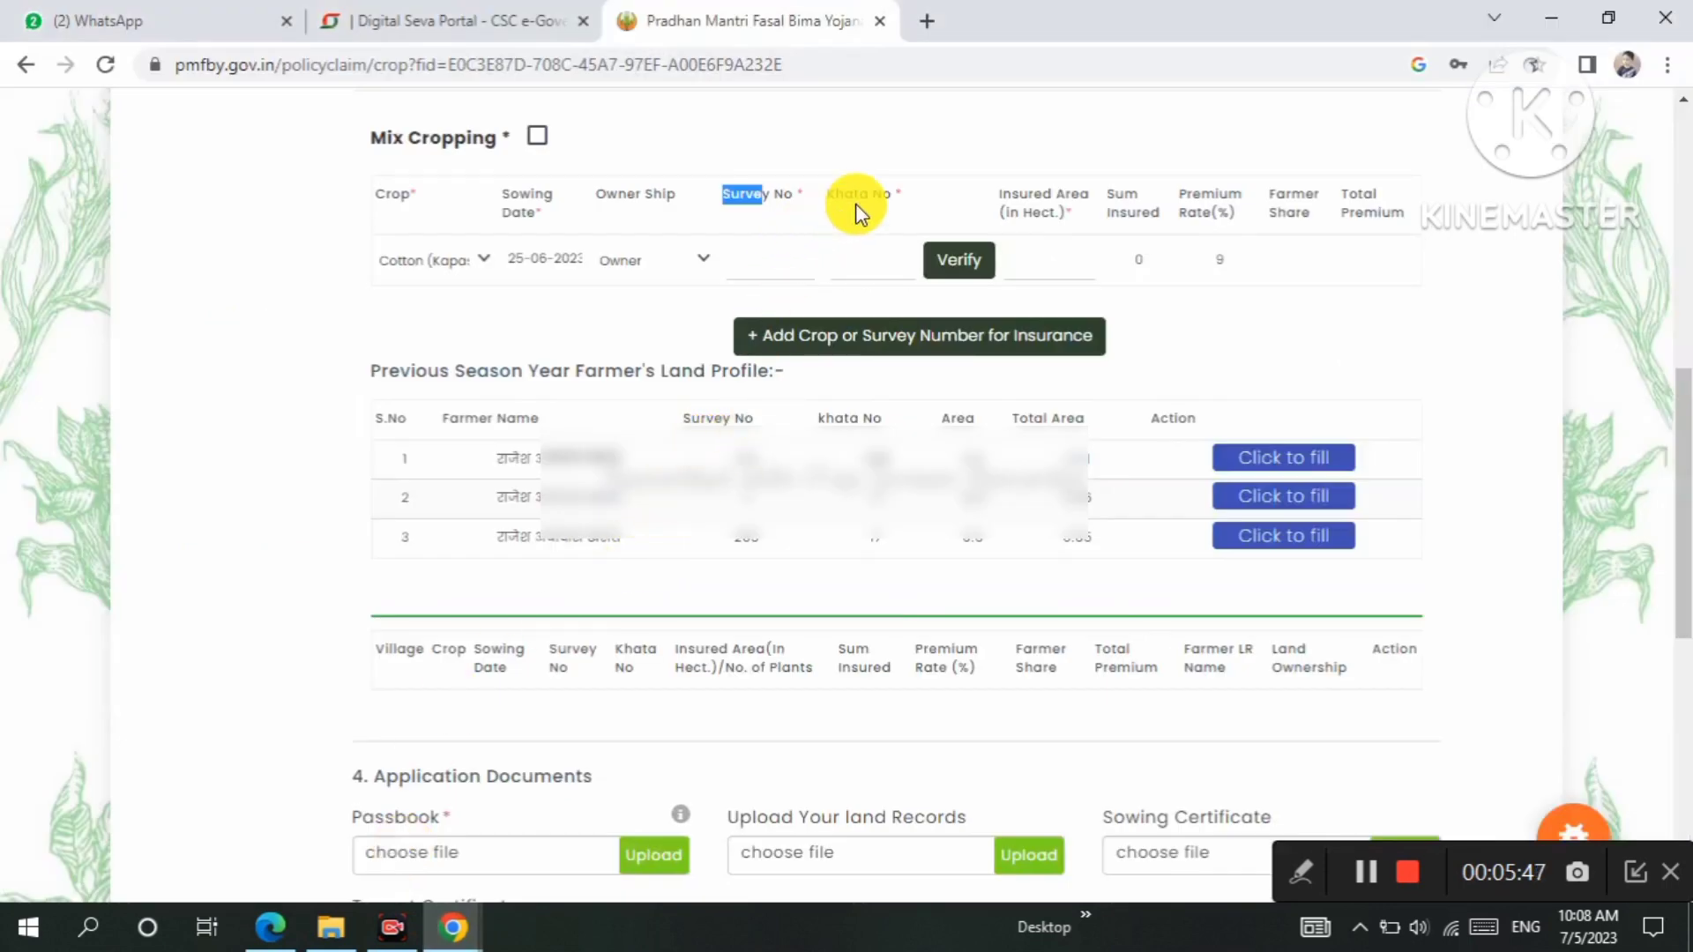
{"action": "left_click", "coordinate": [925, 275]}
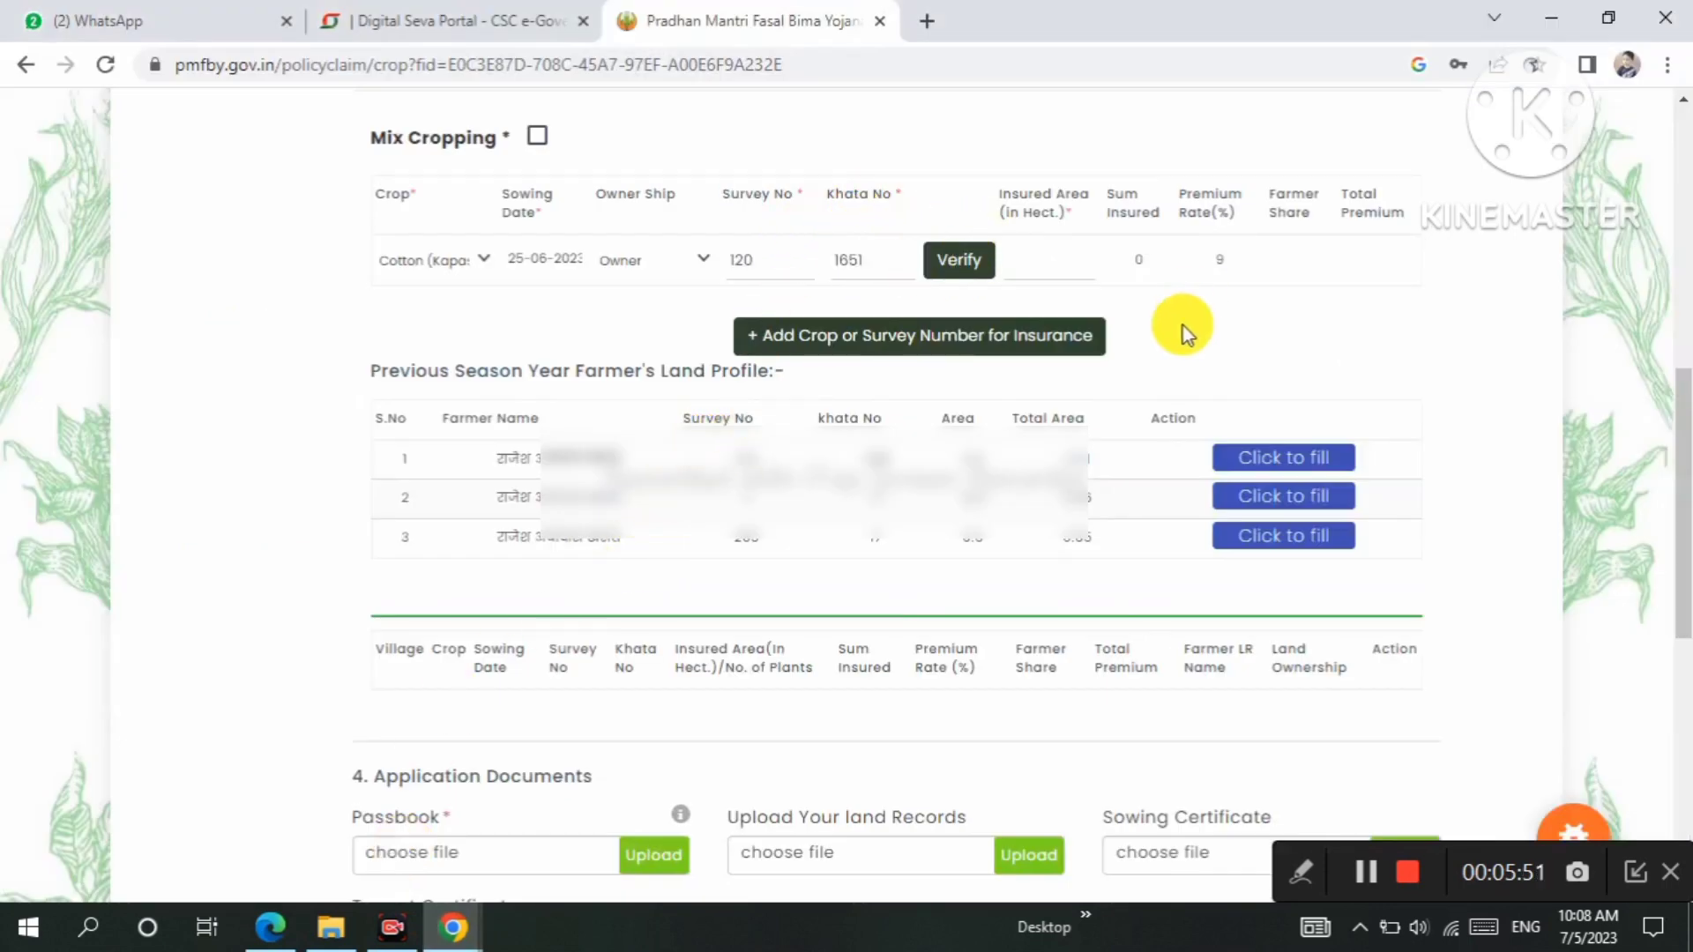
{"action": "left_click", "coordinate": [959, 265]}
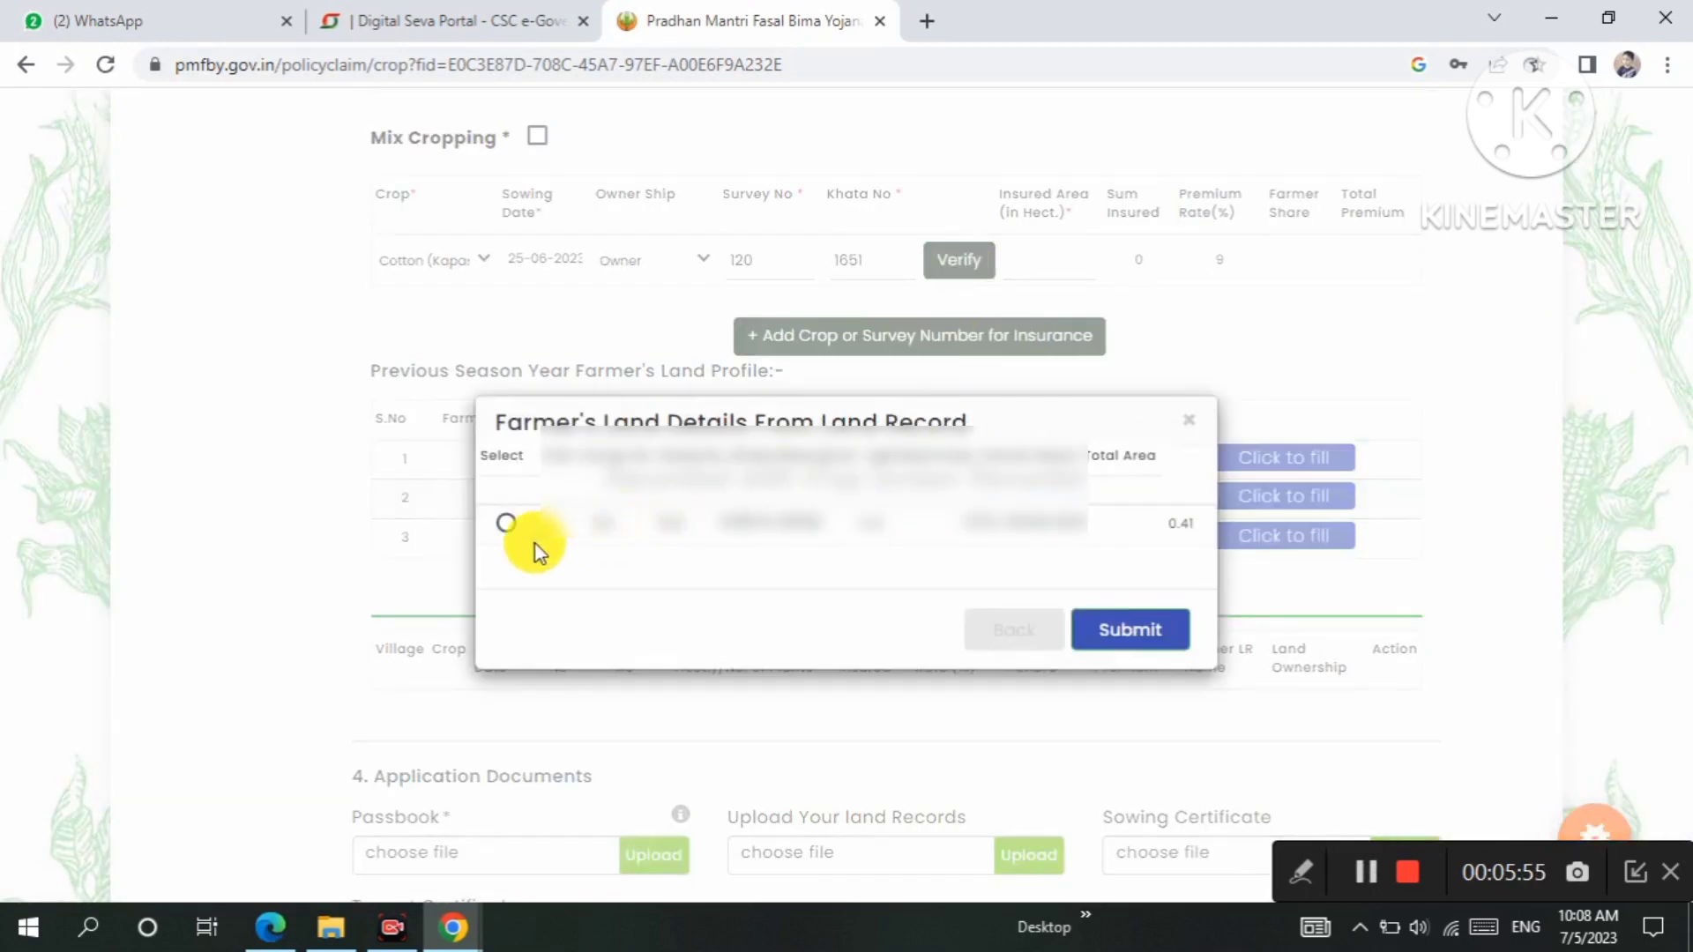
Select and submit the farmer's matching land record, and add the cotton crop for insurance.
{"action": "left_click", "coordinate": [505, 527]}
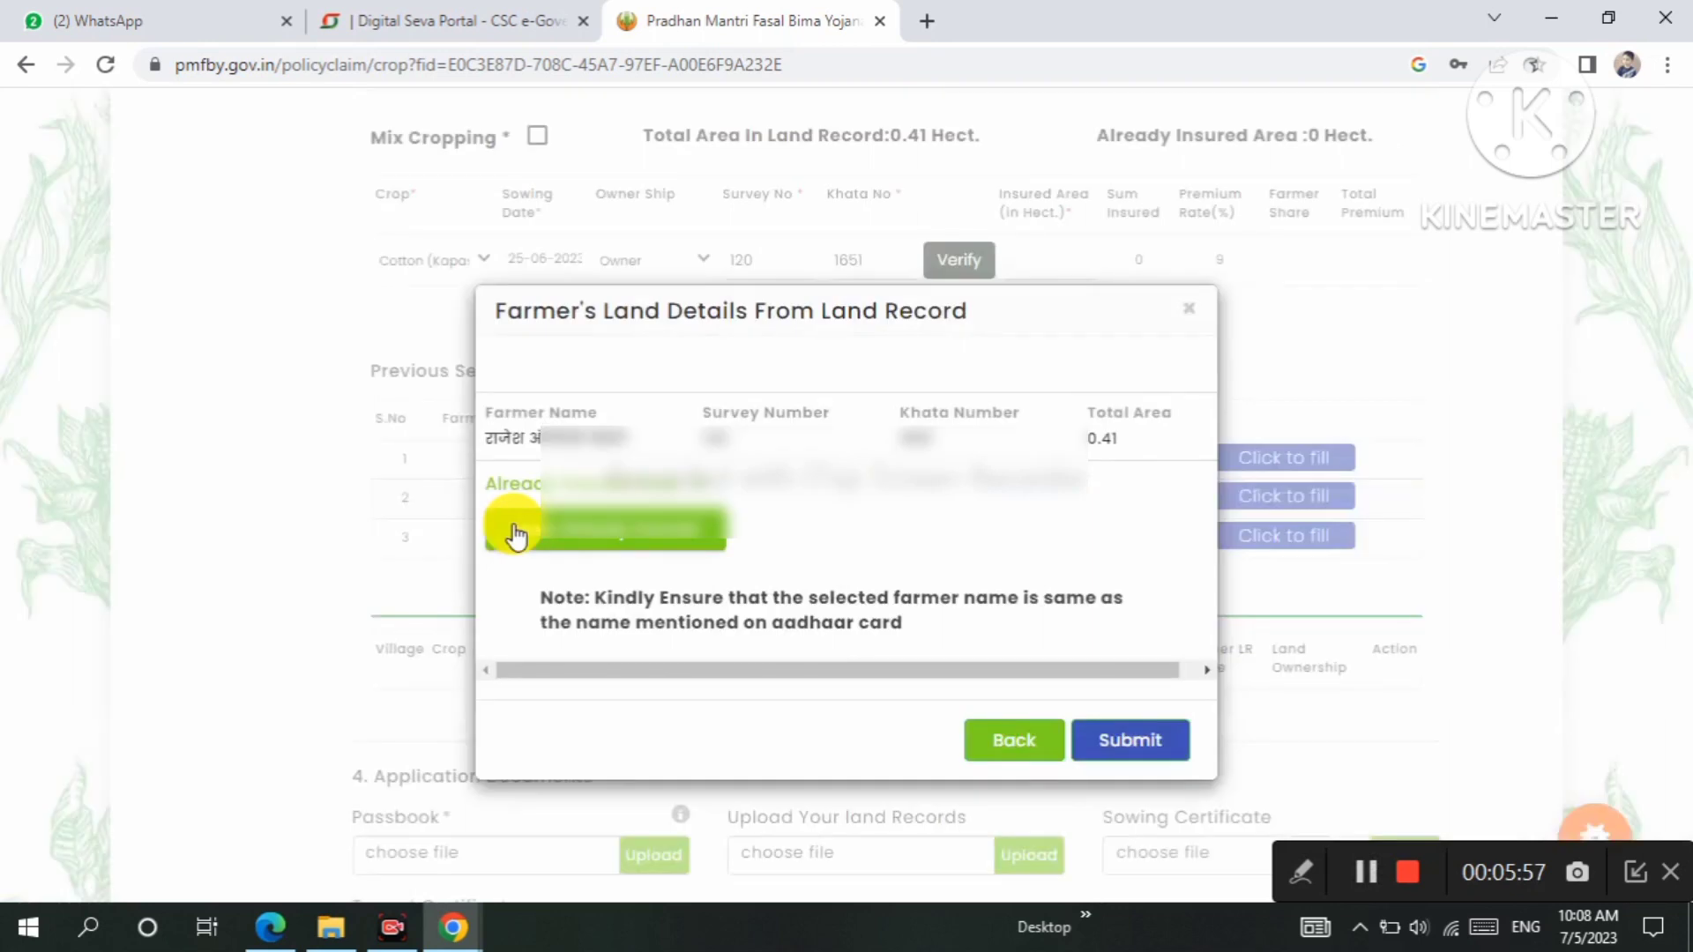
{"action": "left_click", "coordinate": [1163, 743]}
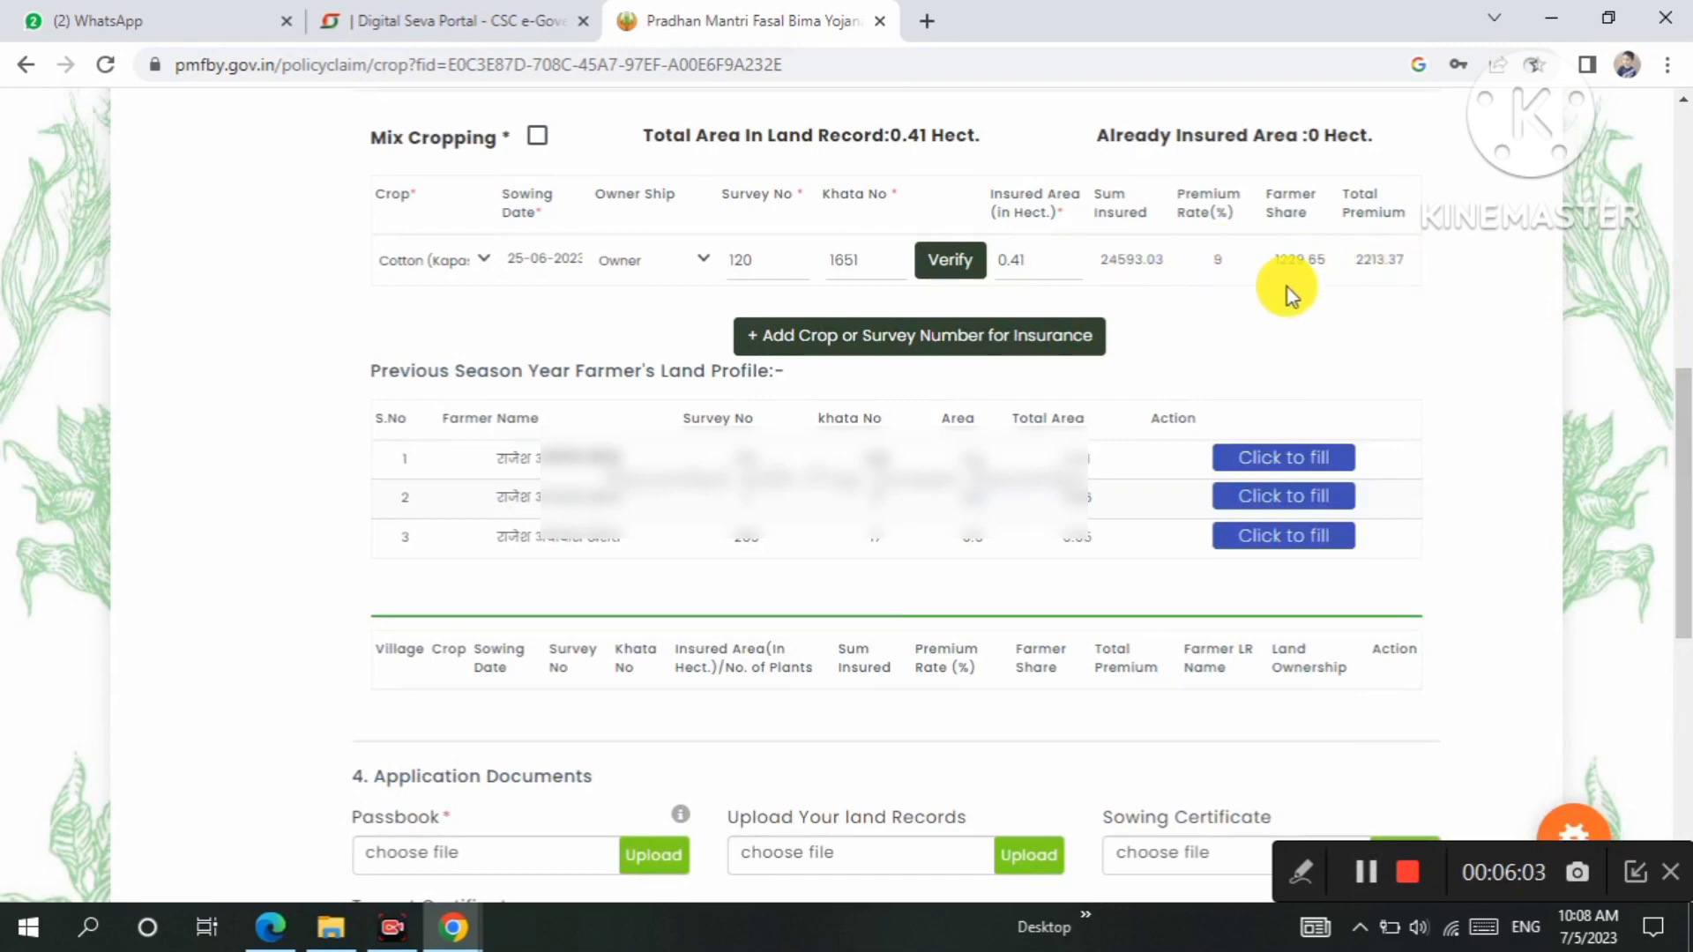
{"action": "left_click", "coordinate": [939, 344]}
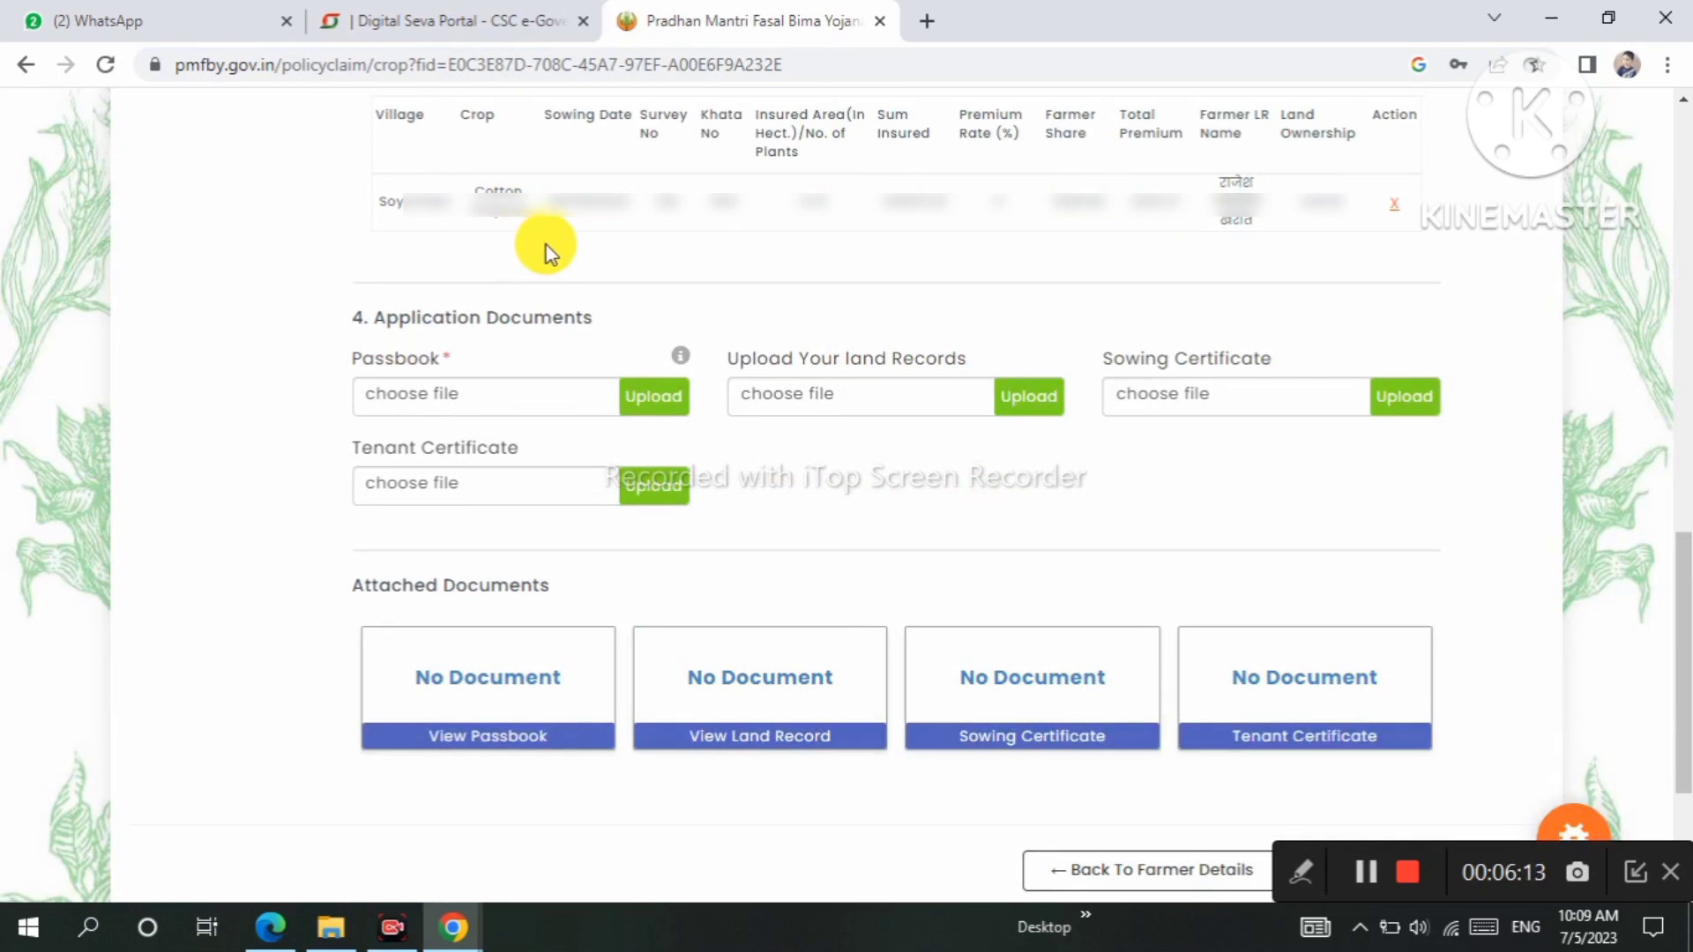
Upload the farmer's passbook PDF under Application Documents.
{"action": "scroll", "coordinate": [690, 293], "scroll_direction": "down", "scroll_amount": 3}
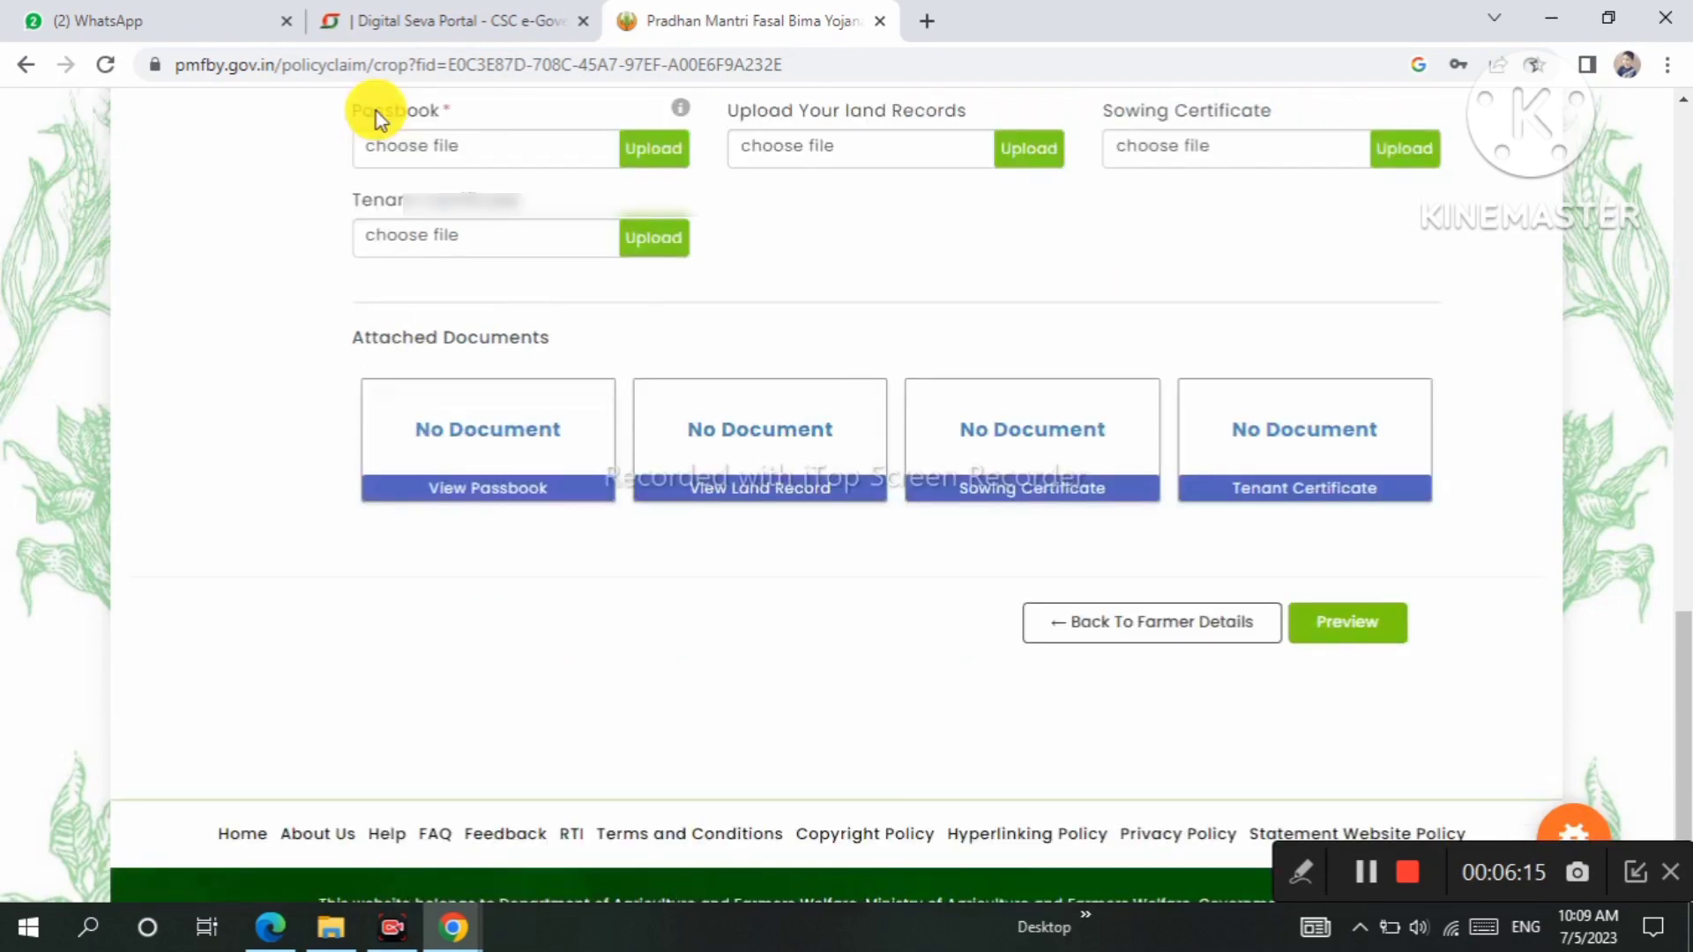
{"action": "left_click_drag", "start_coordinate": [360, 107], "coordinate": [456, 124]}
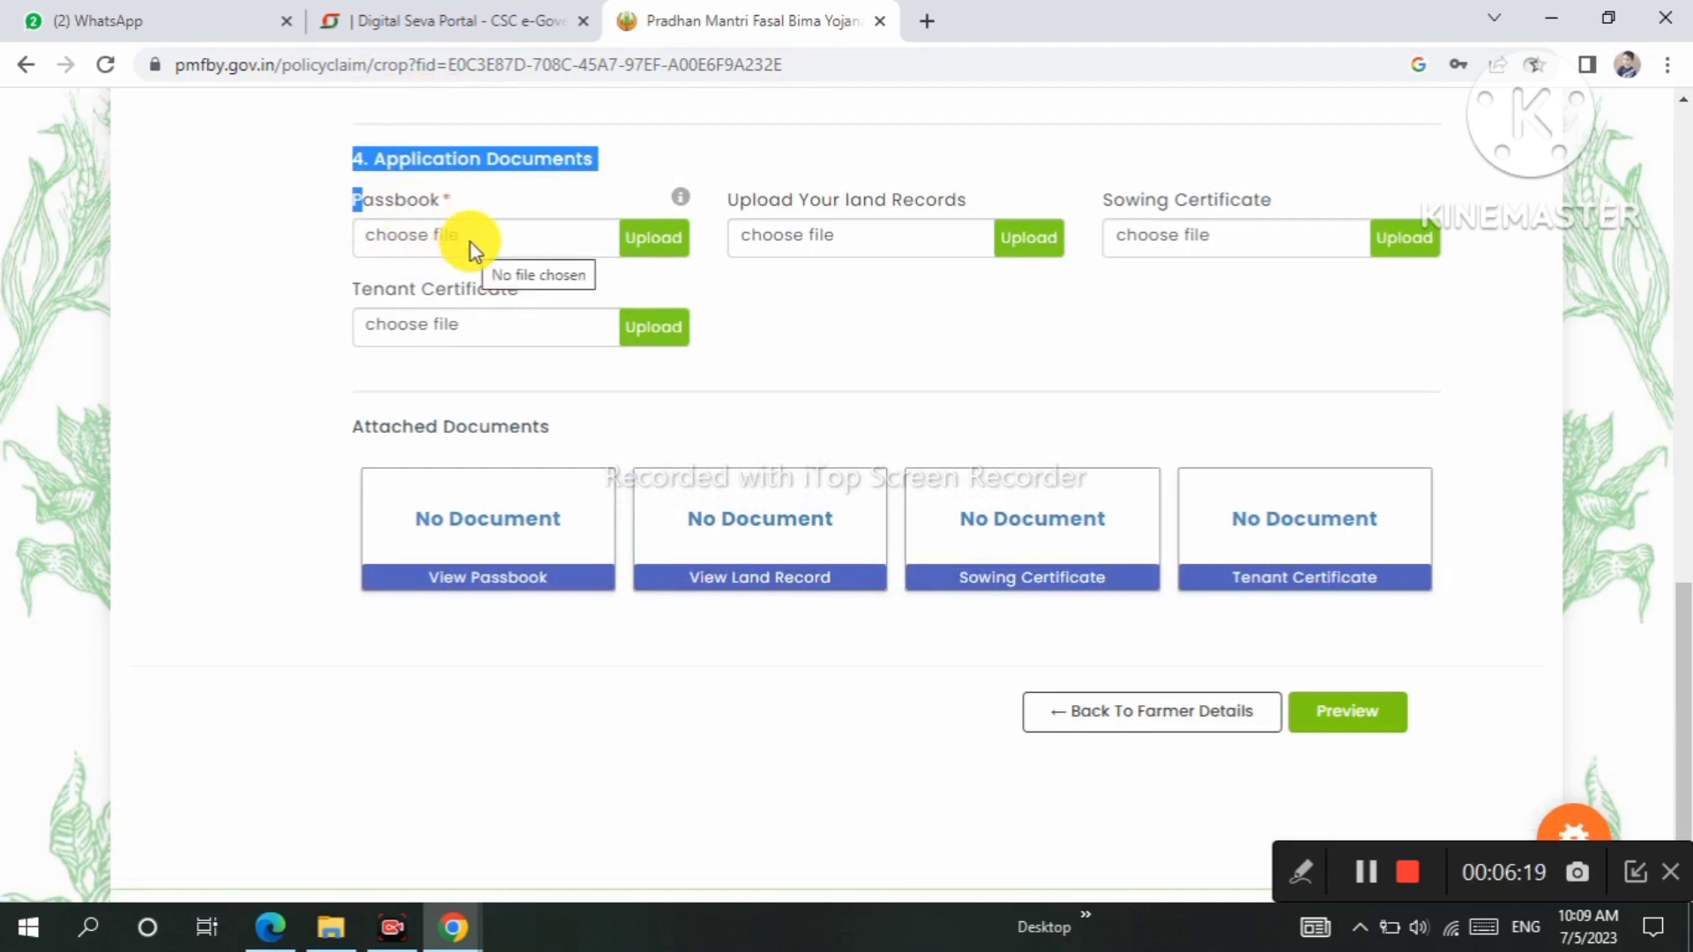
{"action": "left_click", "coordinate": [529, 210]}
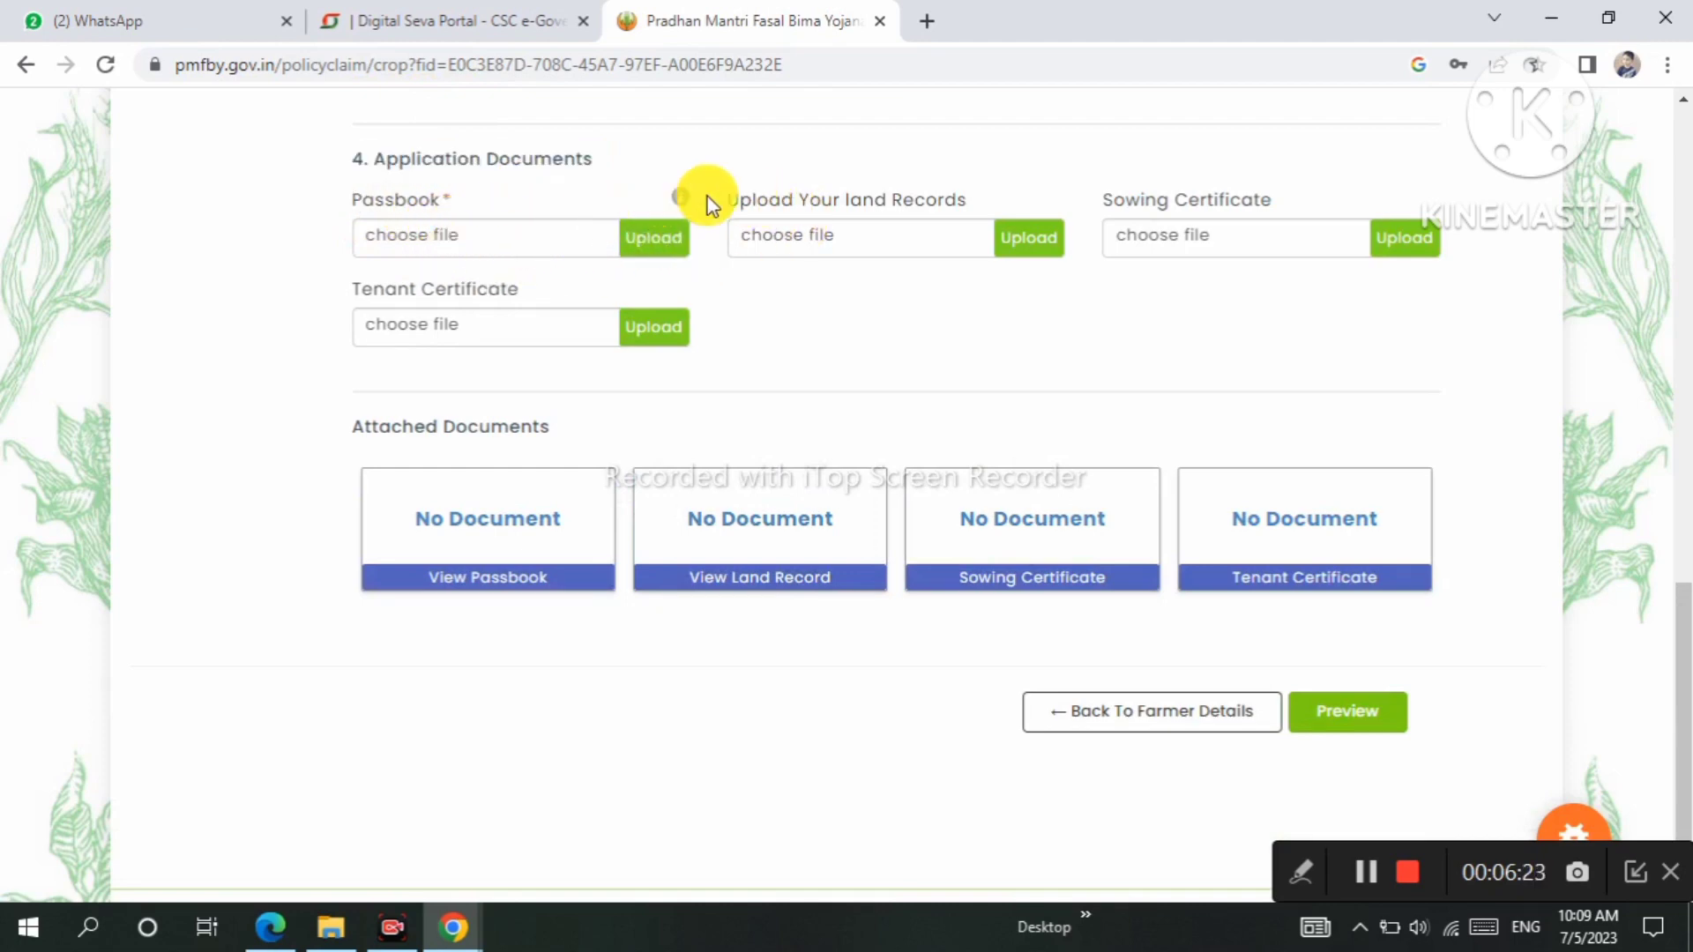
{"action": "left_click", "coordinate": [512, 236]}
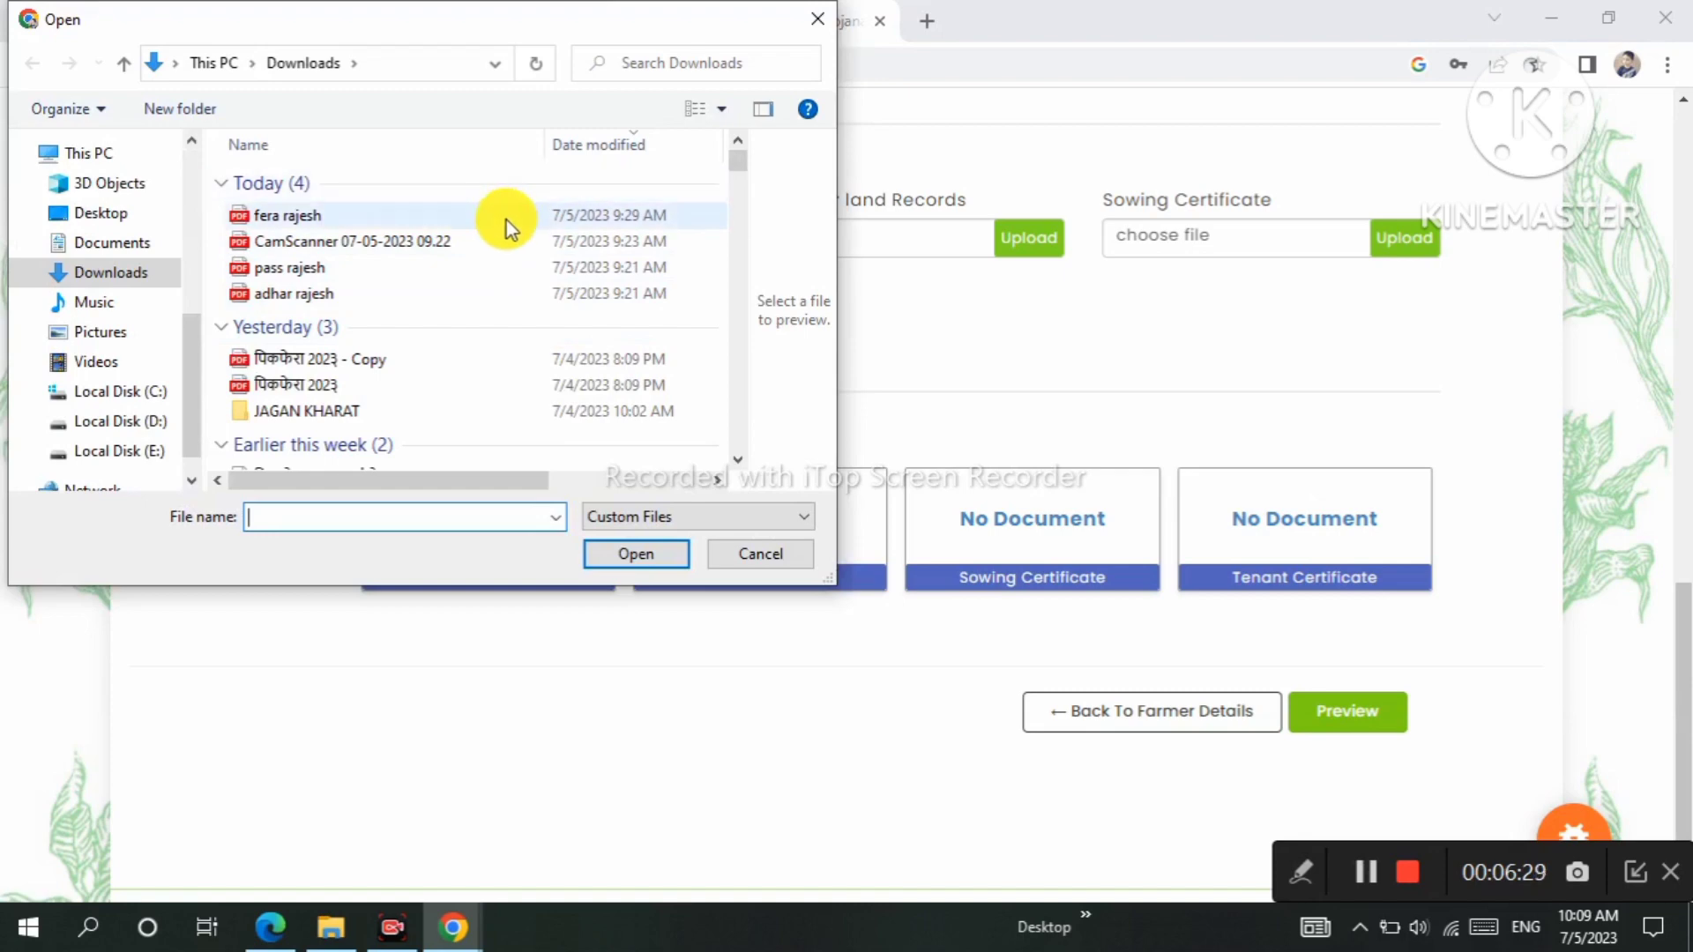
{"action": "double_click", "coordinate": [506, 220]}
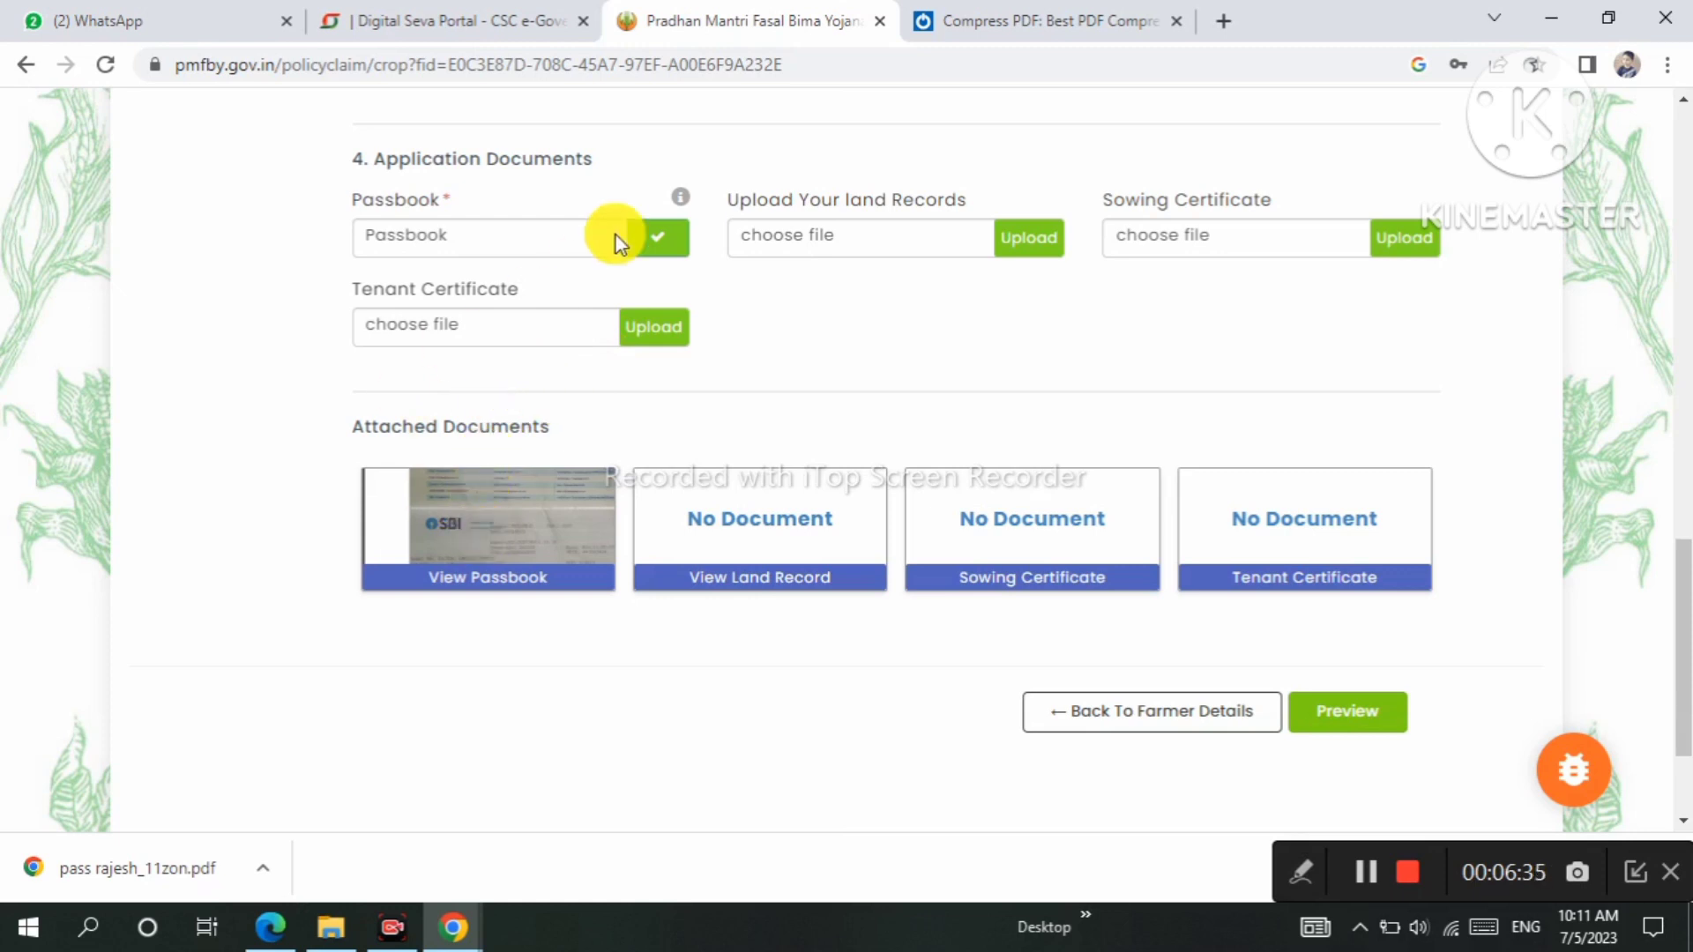
Upload the 120_satbarara file as the land record under Application Documents.
{"action": "left_click_drag", "start_coordinate": [762, 201], "coordinate": [894, 234]}
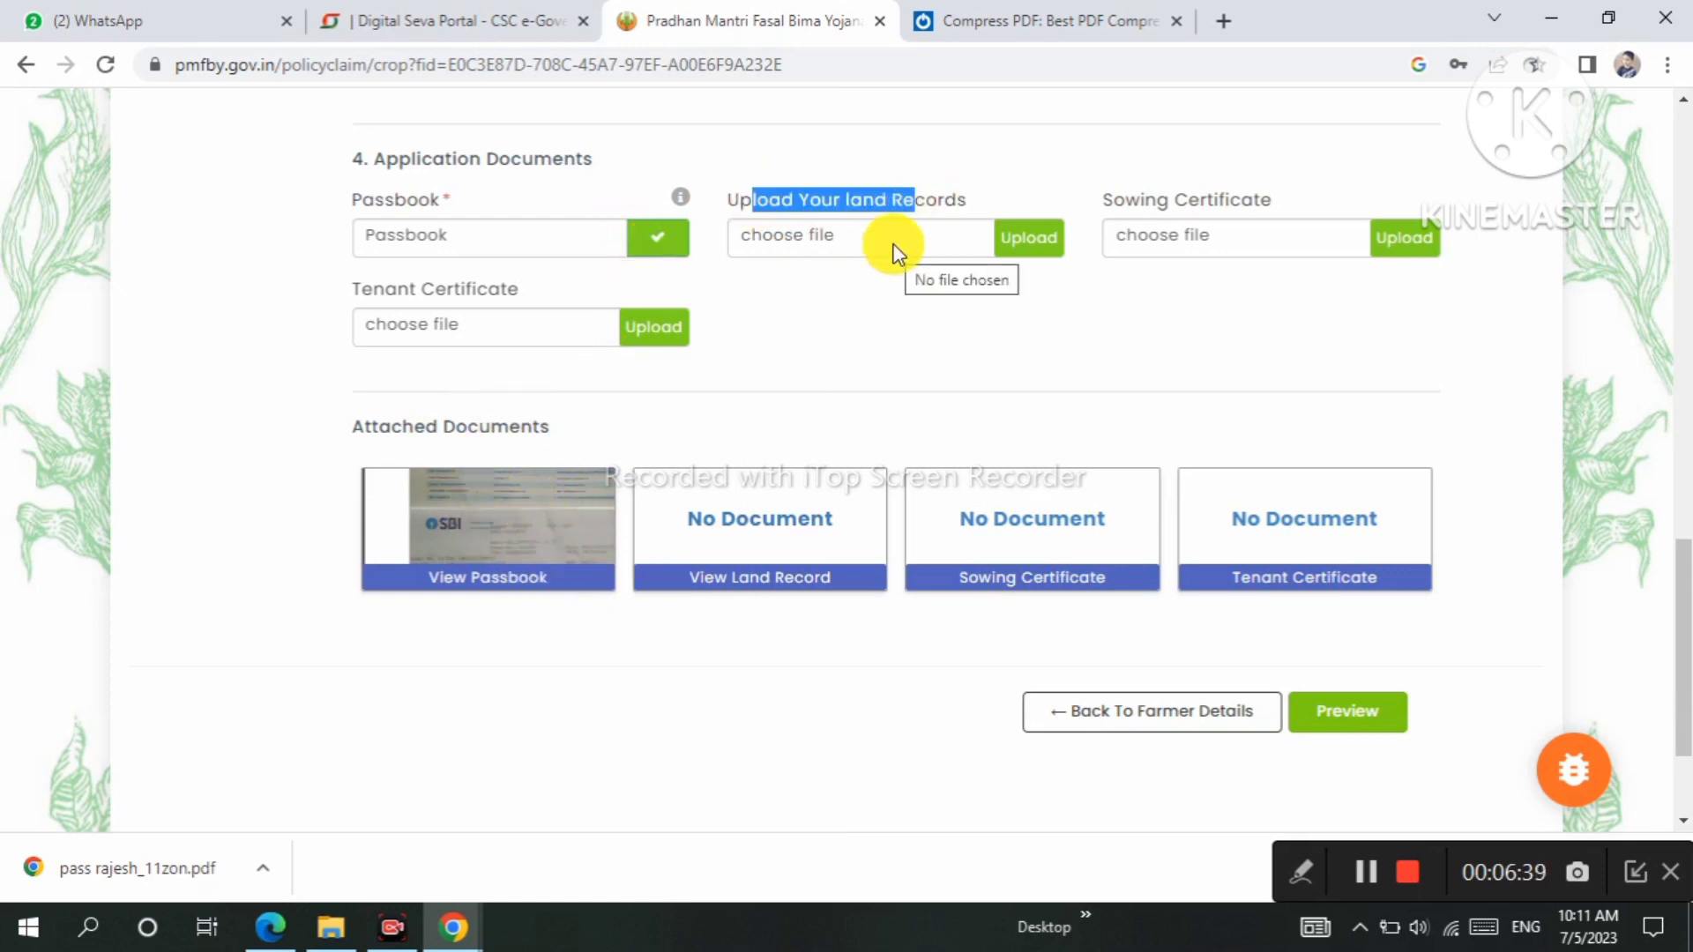
{"action": "left_click", "coordinate": [894, 251]}
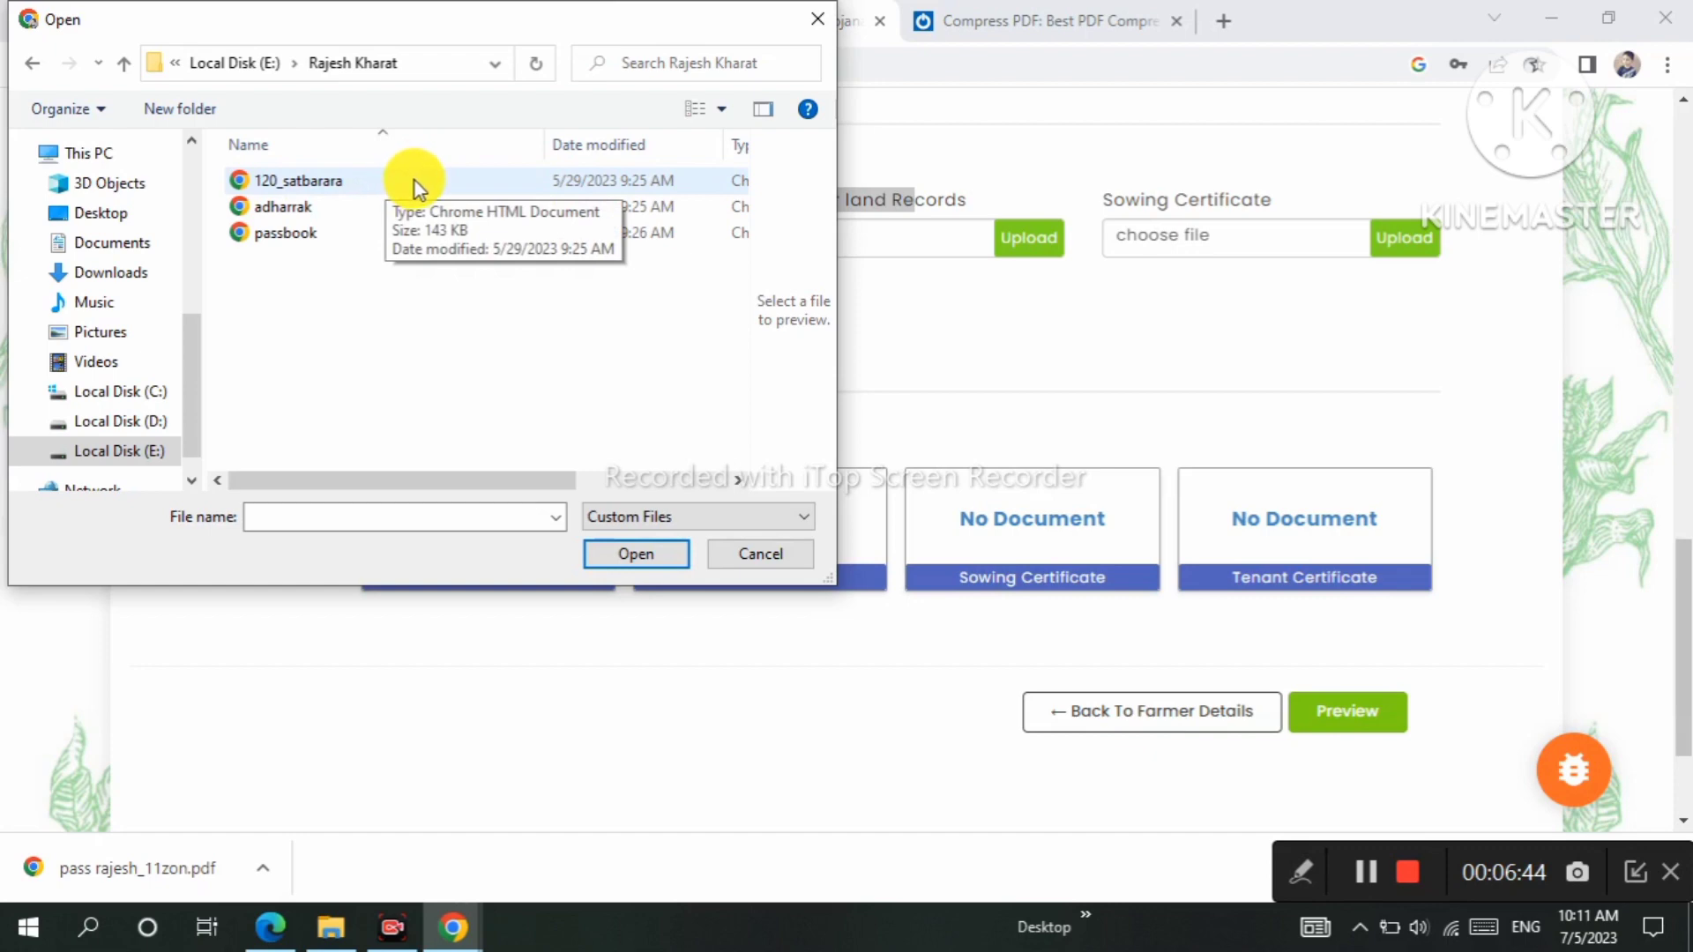
{"action": "left_click", "coordinate": [407, 179]}
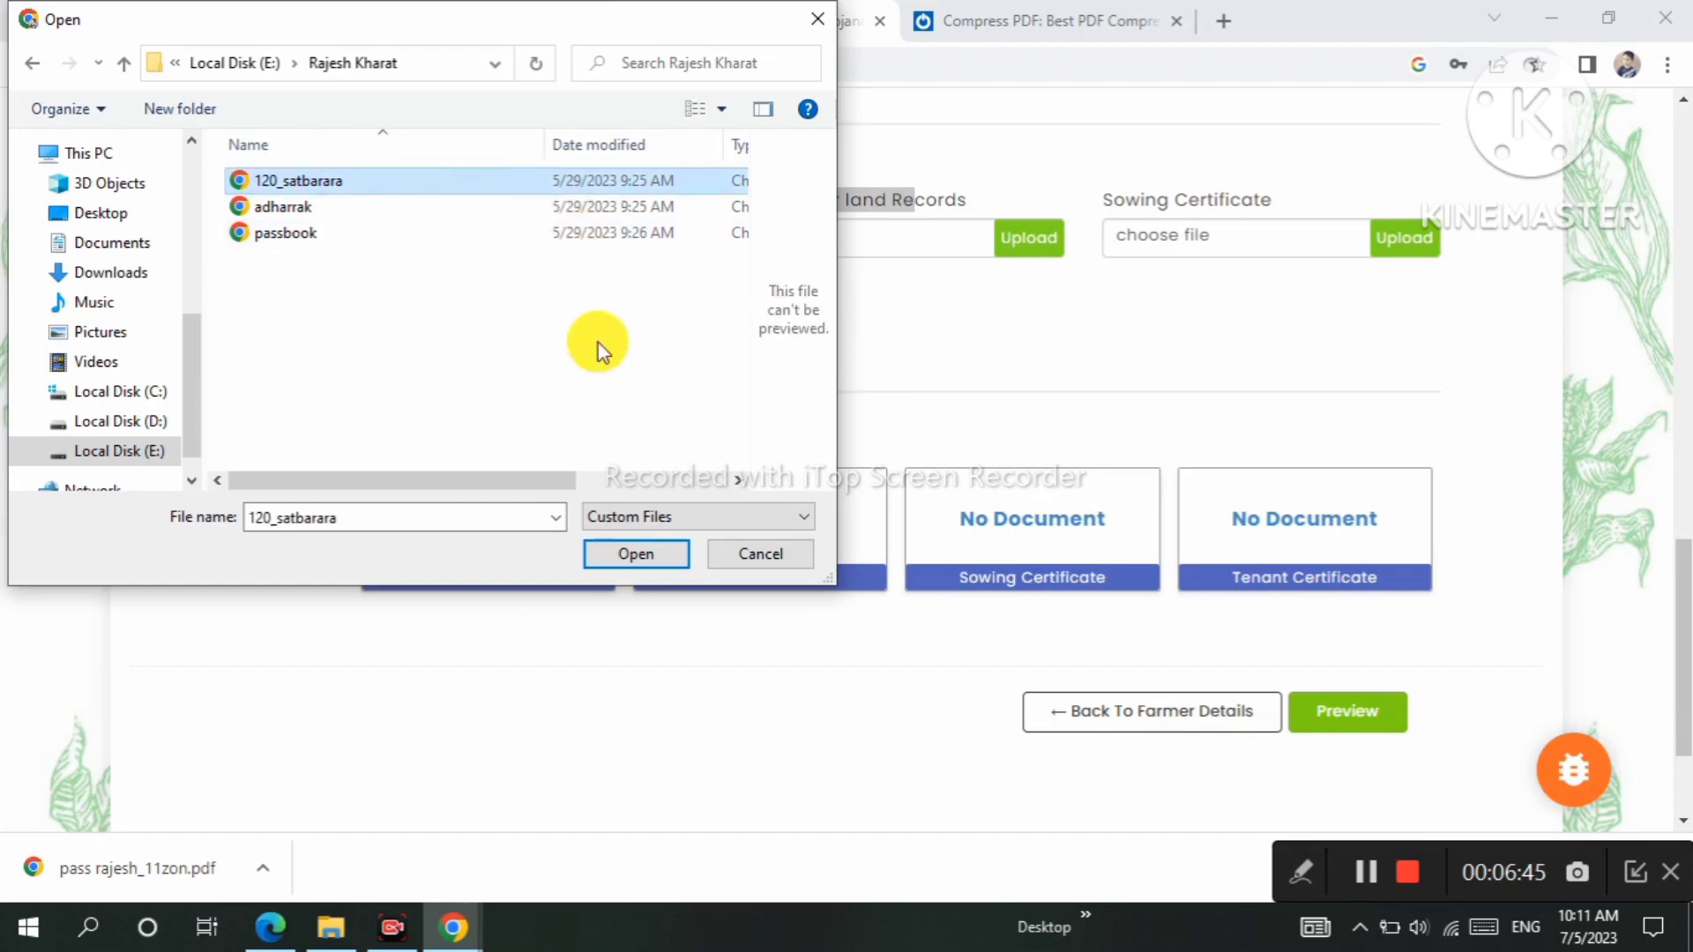
{"action": "left_click", "coordinate": [637, 556]}
{"action": "left_click", "coordinate": [1032, 238]}
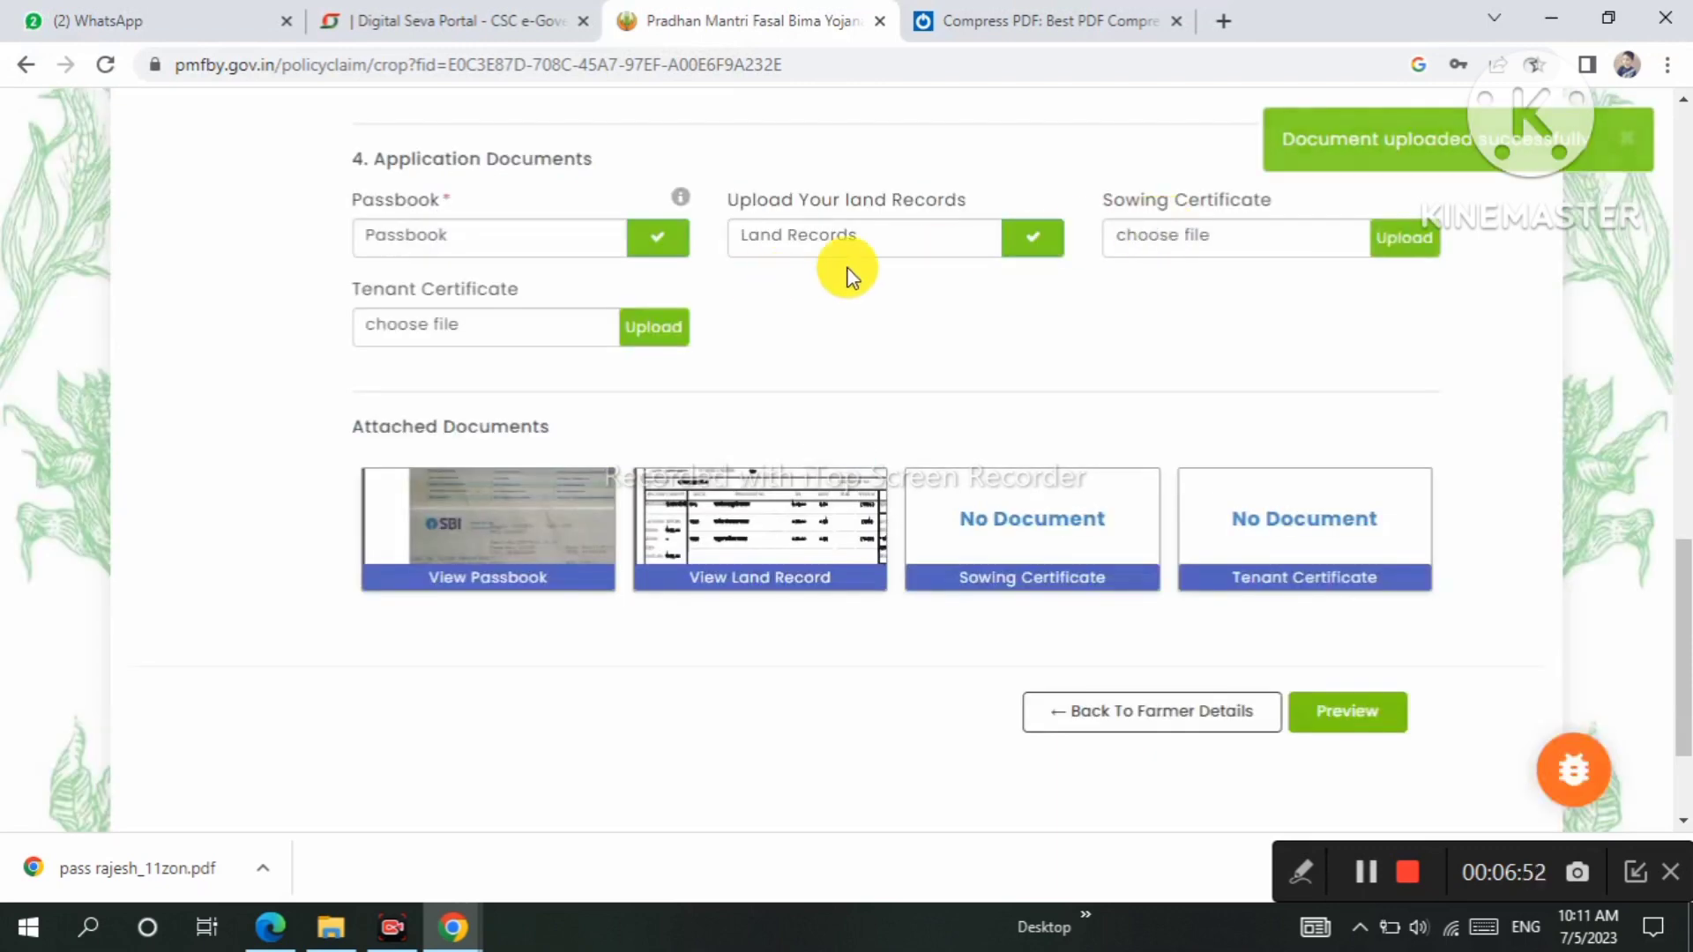
Switch to the पिकफेरा 2023 PDF in Edge and underline the name, village, taluka, district and total area blanks in the declaration paragraph.
{"action": "left_click_drag", "start_coordinate": [1114, 198], "coordinate": [1292, 188]}
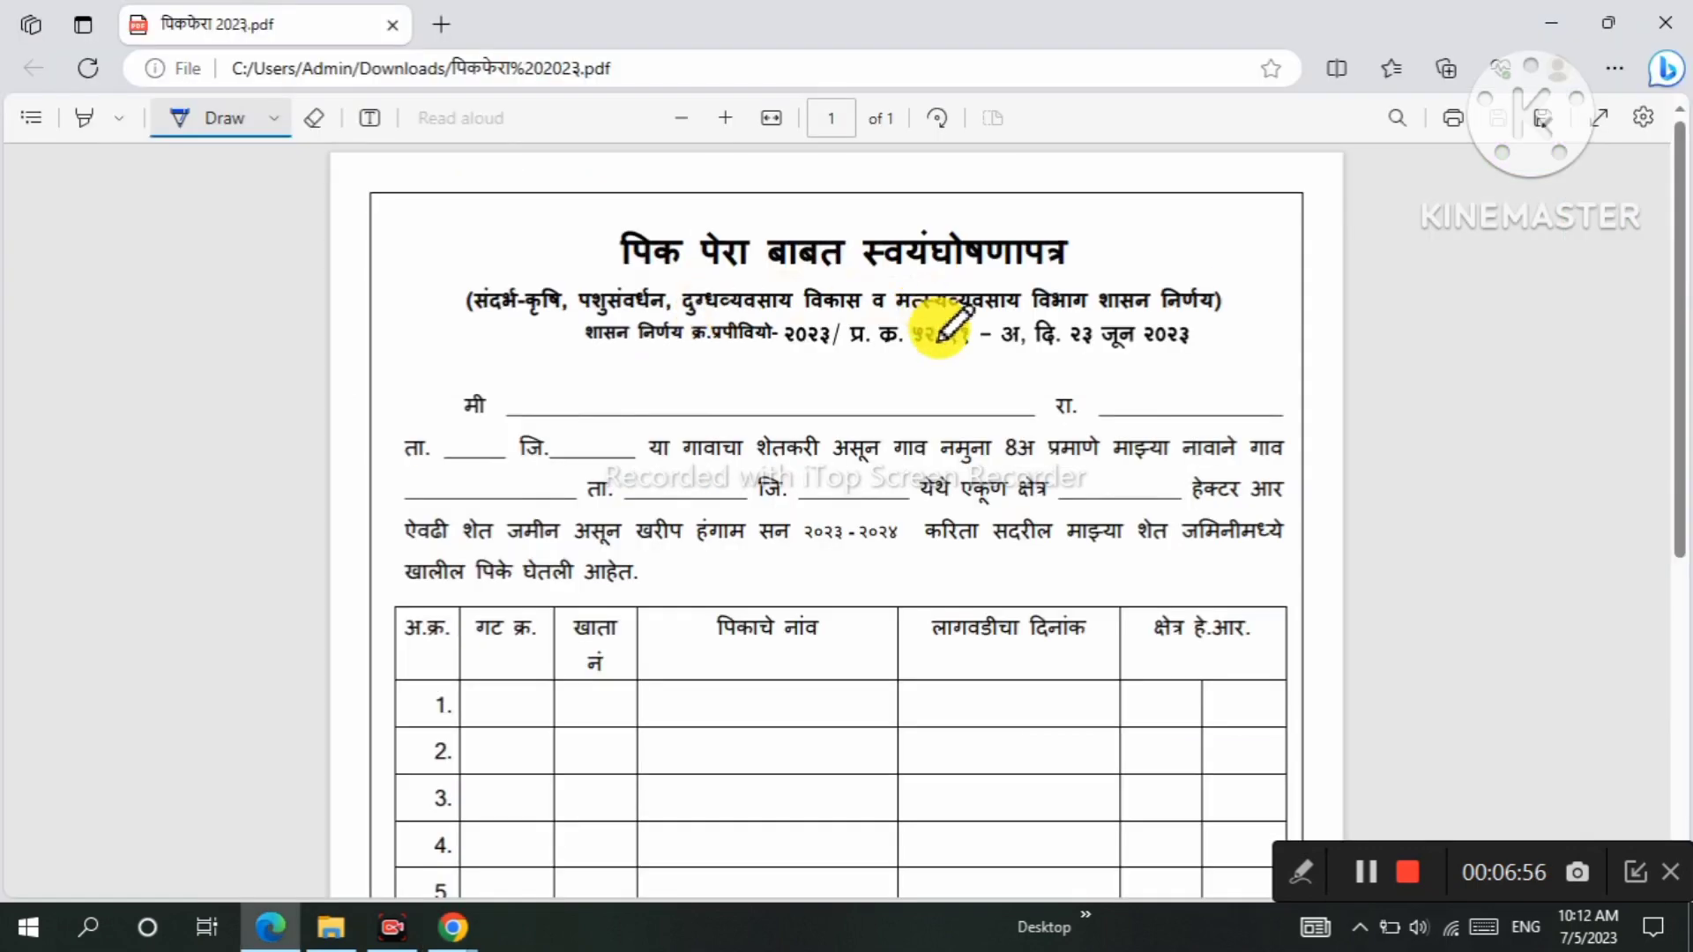
{"action": "scroll", "coordinate": [944, 335], "scroll_direction": "down", "scroll_amount": 2}
{"action": "scroll", "coordinate": [909, 347], "scroll_direction": "up", "scroll_amount": 1}
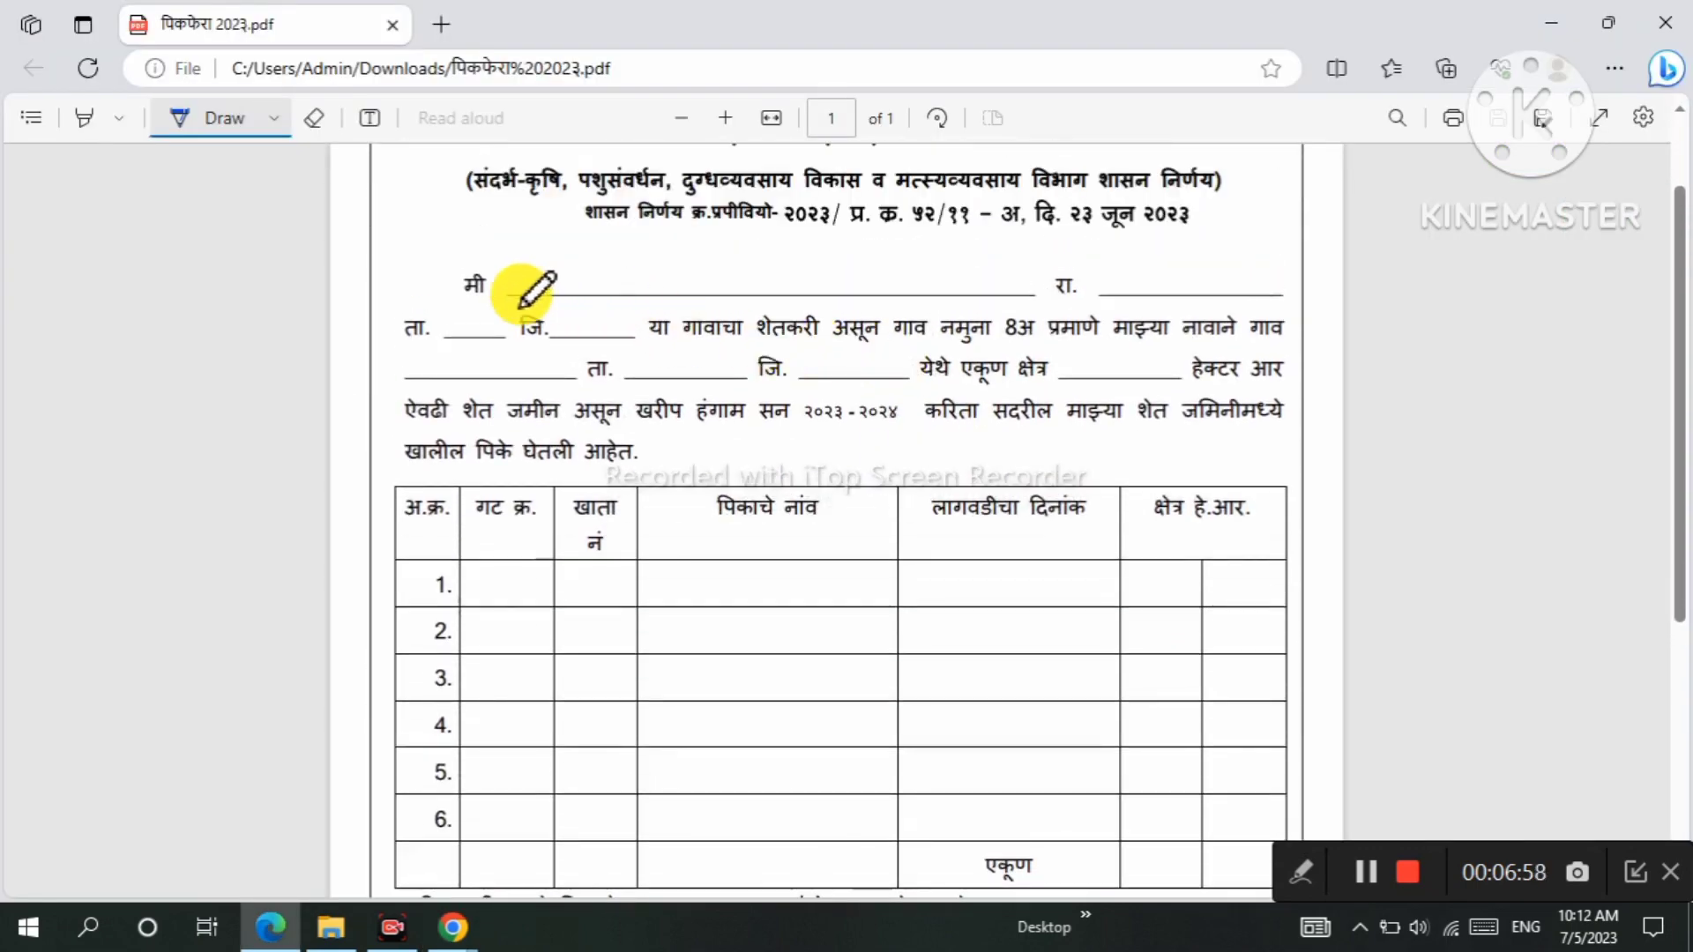
{"action": "left_click_drag", "start_coordinate": [520, 284], "coordinate": [686, 283]}
{"action": "left_click_drag", "start_coordinate": [936, 284], "coordinate": [988, 263]}
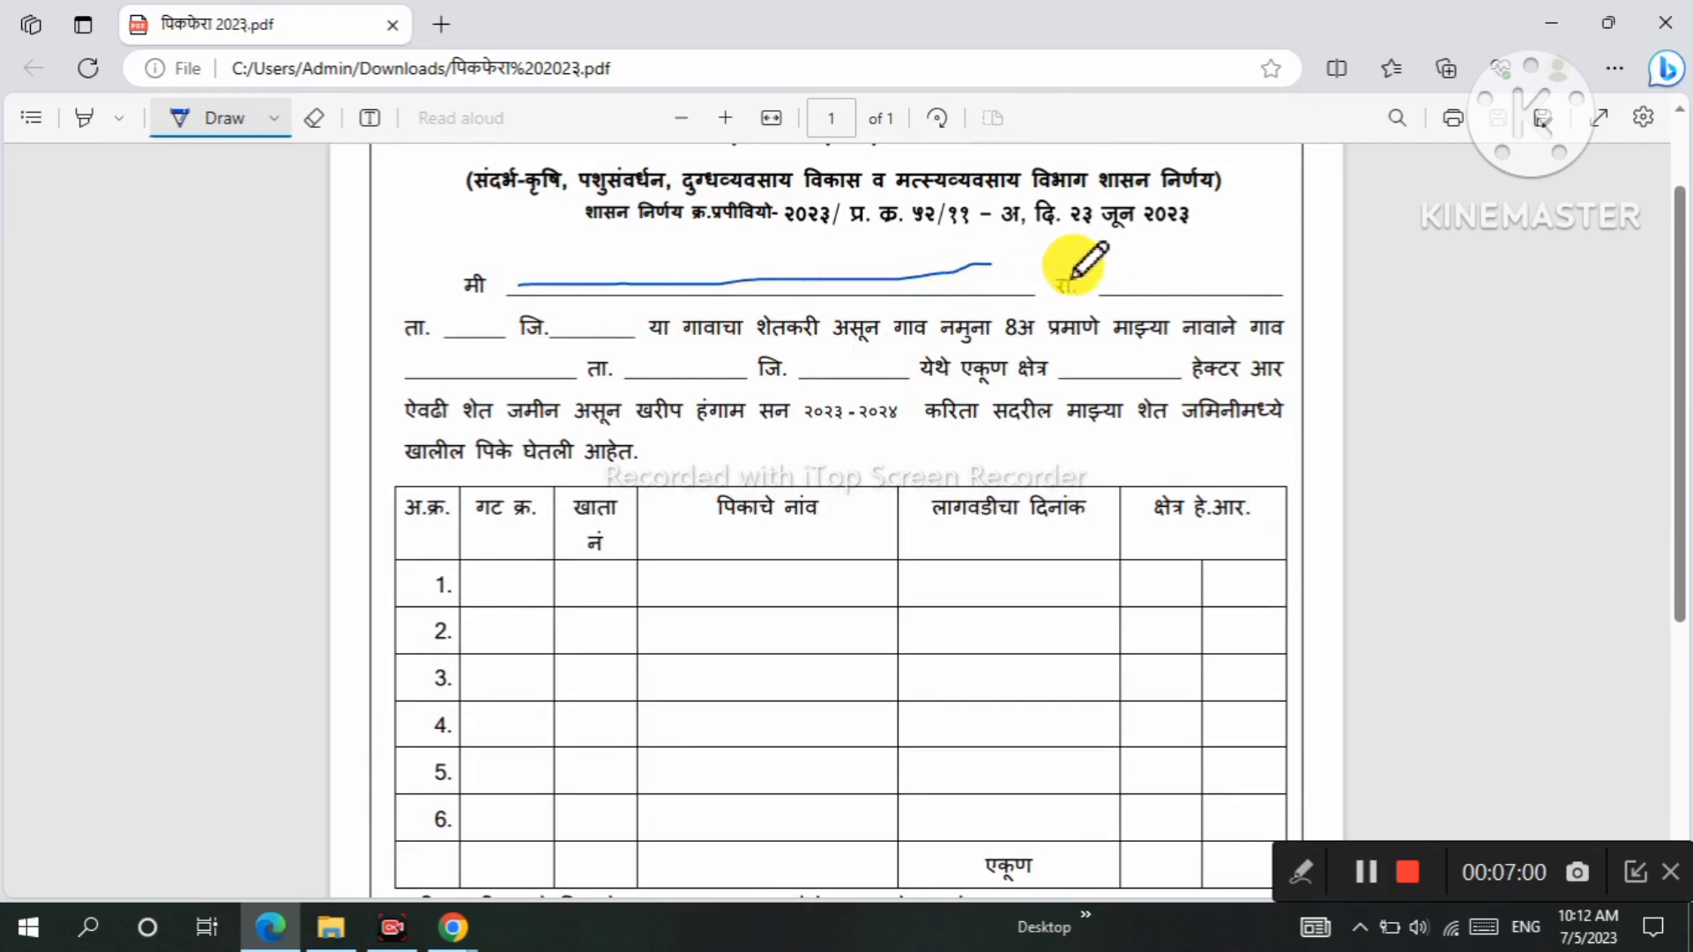
{"action": "left_click_drag", "start_coordinate": [1100, 286], "coordinate": [1226, 284]}
{"action": "left_click_drag", "start_coordinate": [438, 338], "coordinate": [615, 335]}
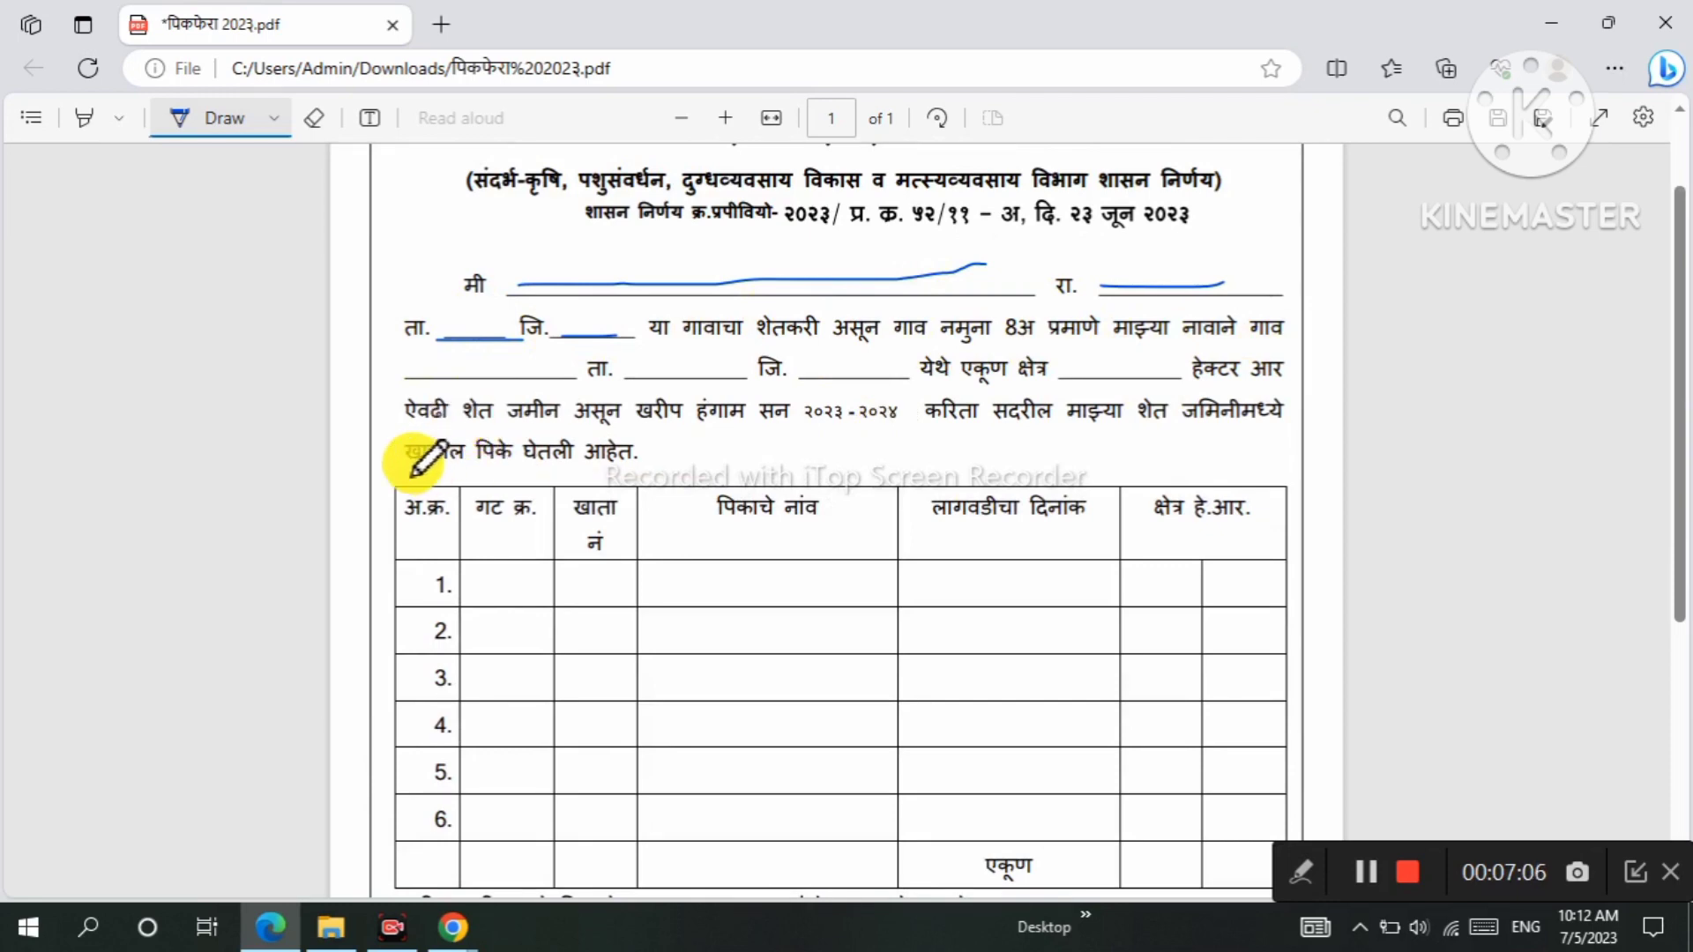
{"action": "left_click_drag", "start_coordinate": [406, 375], "coordinate": [869, 373]}
{"action": "left_click_drag", "start_coordinate": [1056, 380], "coordinate": [1137, 378]}
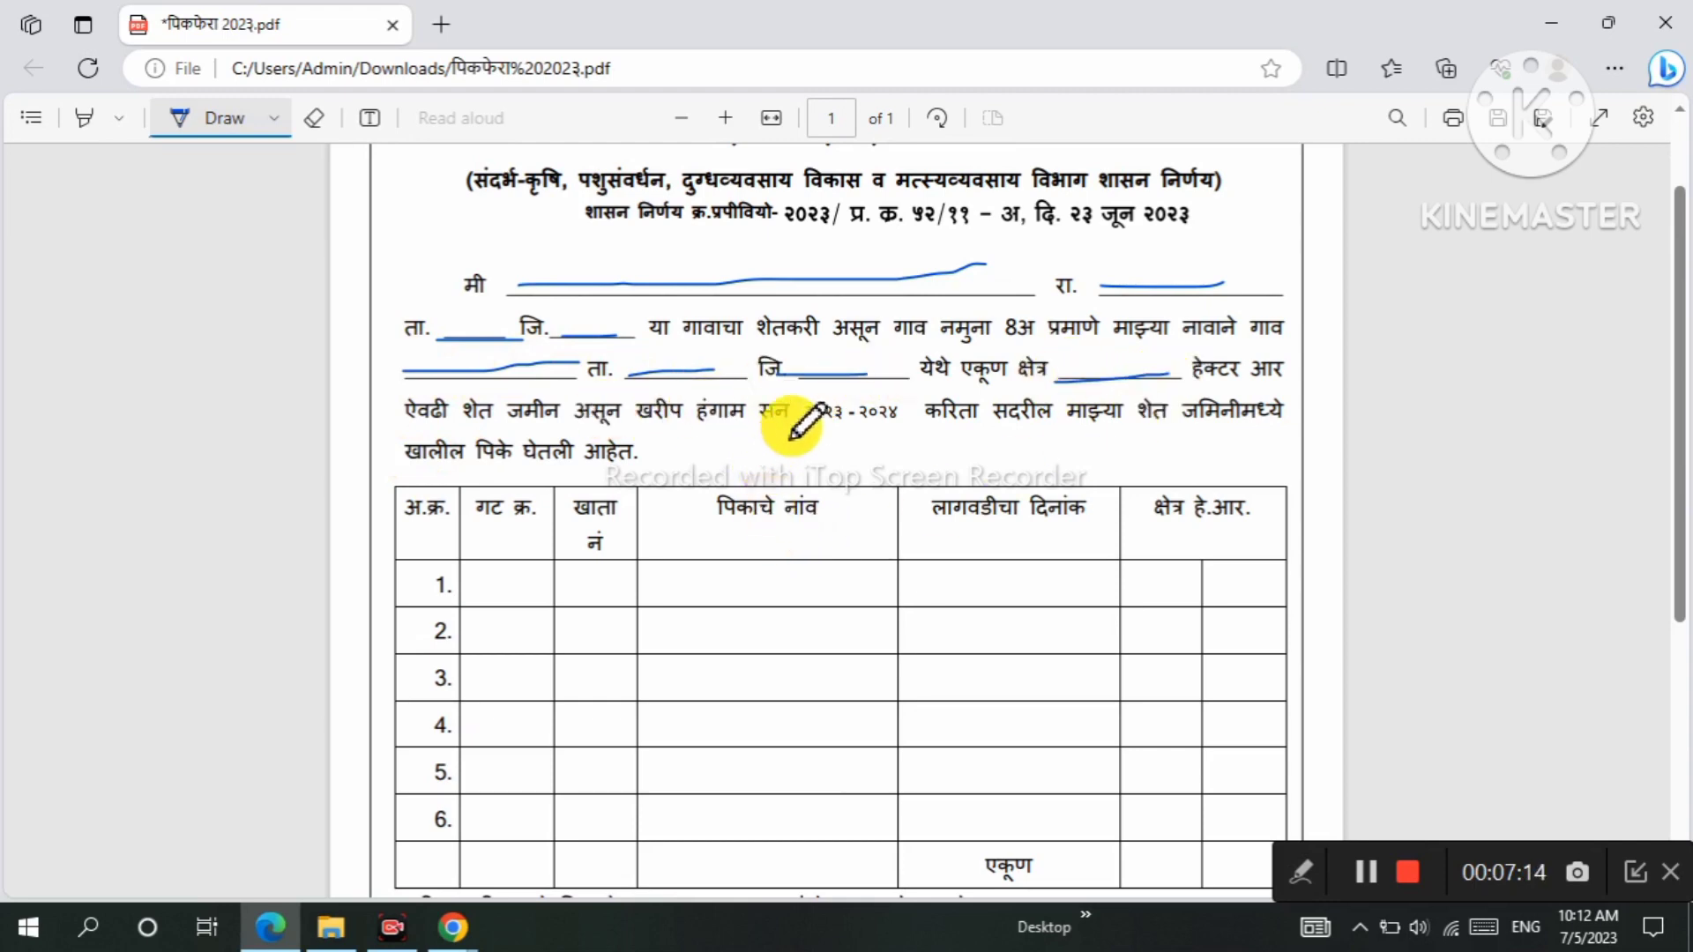
In the crop table, underline row 1's survey, khata, crop and sowing-date cells, and handwrite area 1, row 2's 0 and 21, and total 1 and 21.
{"action": "scroll", "coordinate": [555, 464], "scroll_direction": "down", "scroll_amount": 2}
{"action": "left_click_drag", "start_coordinate": [485, 478], "coordinate": [1080, 456]}
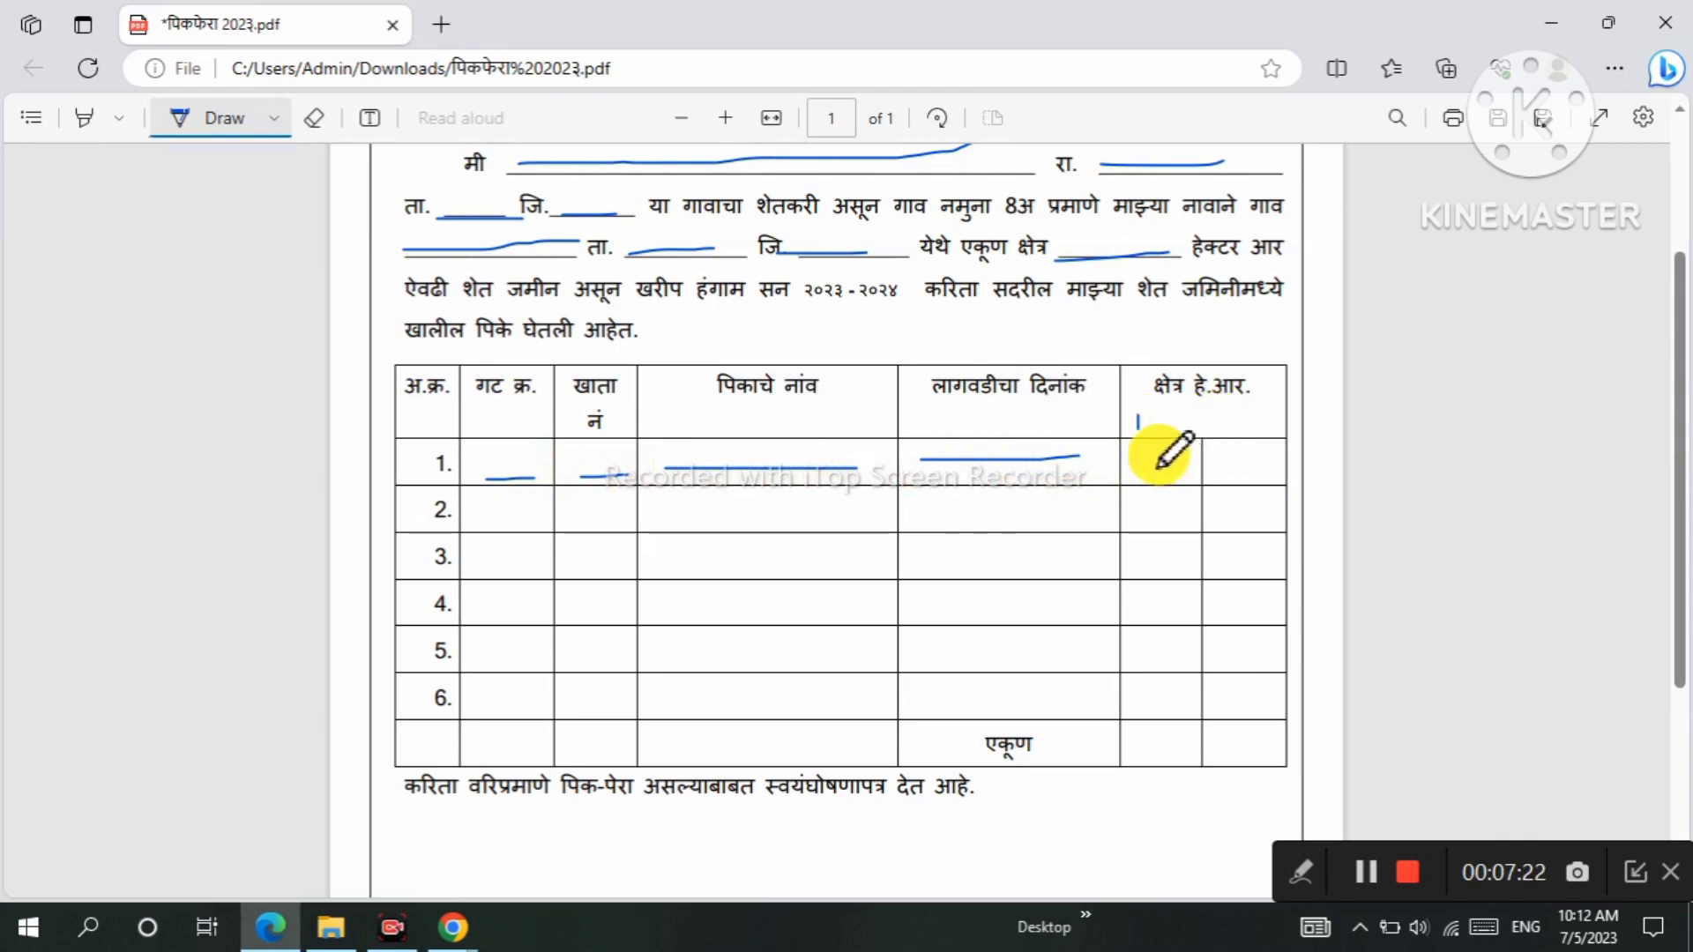
{"action": "left_click_drag", "start_coordinate": [1157, 453], "coordinate": [1159, 467]}
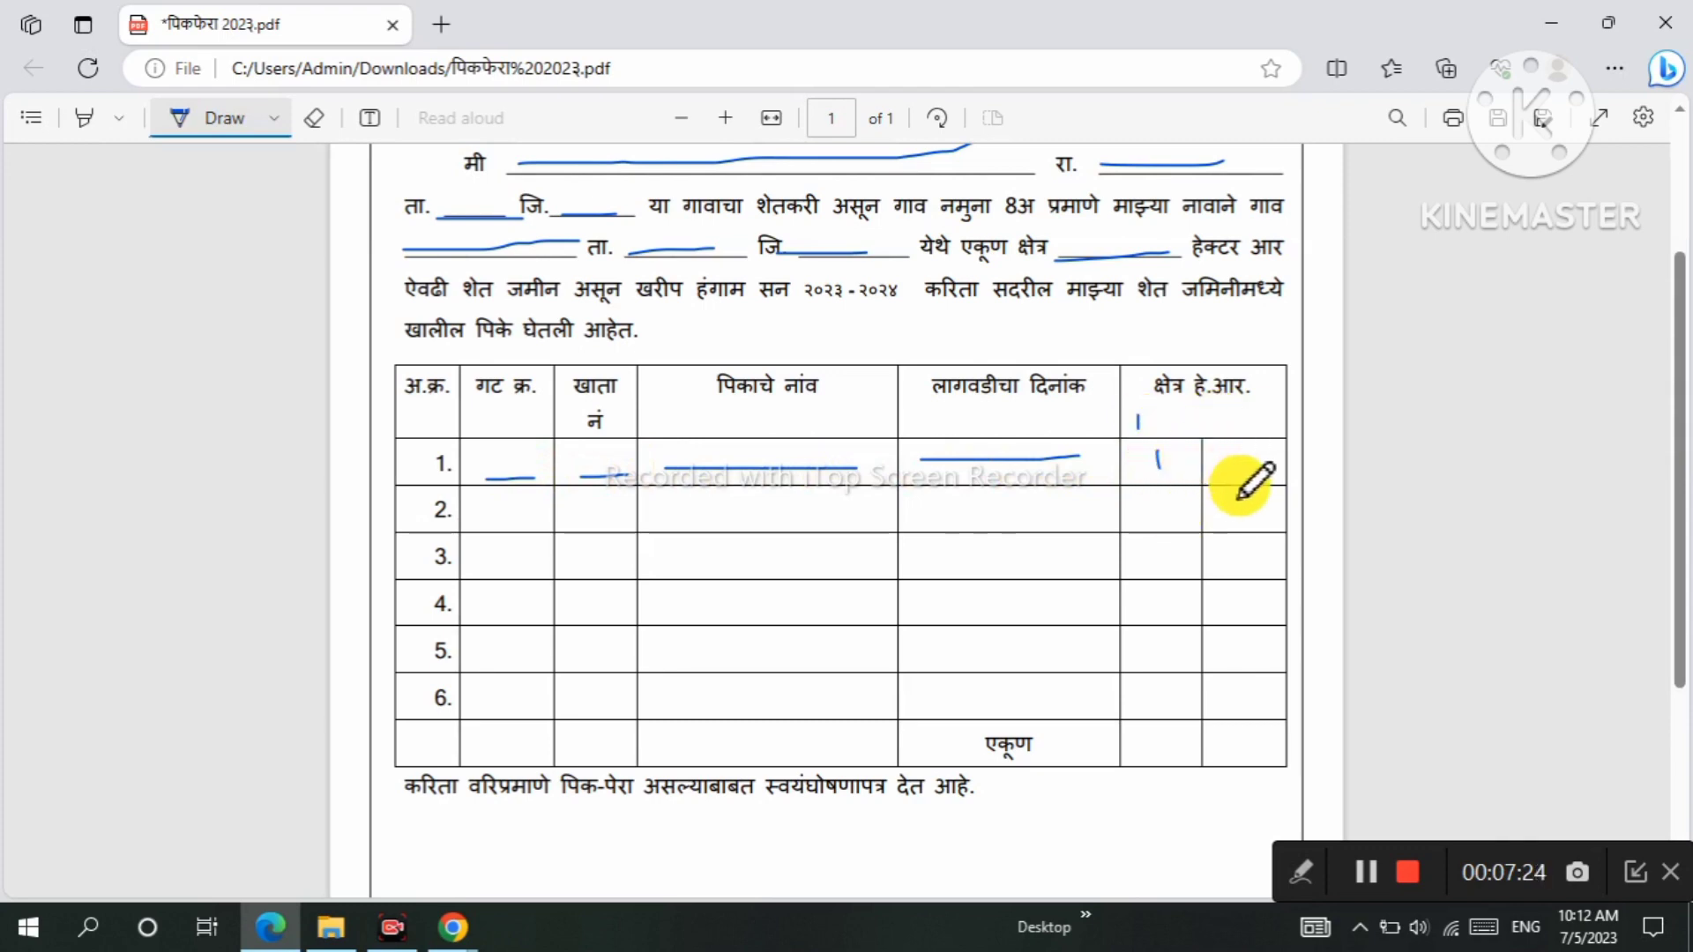
{"action": "left_click_drag", "start_coordinate": [1237, 513], "coordinate": [1254, 518]}
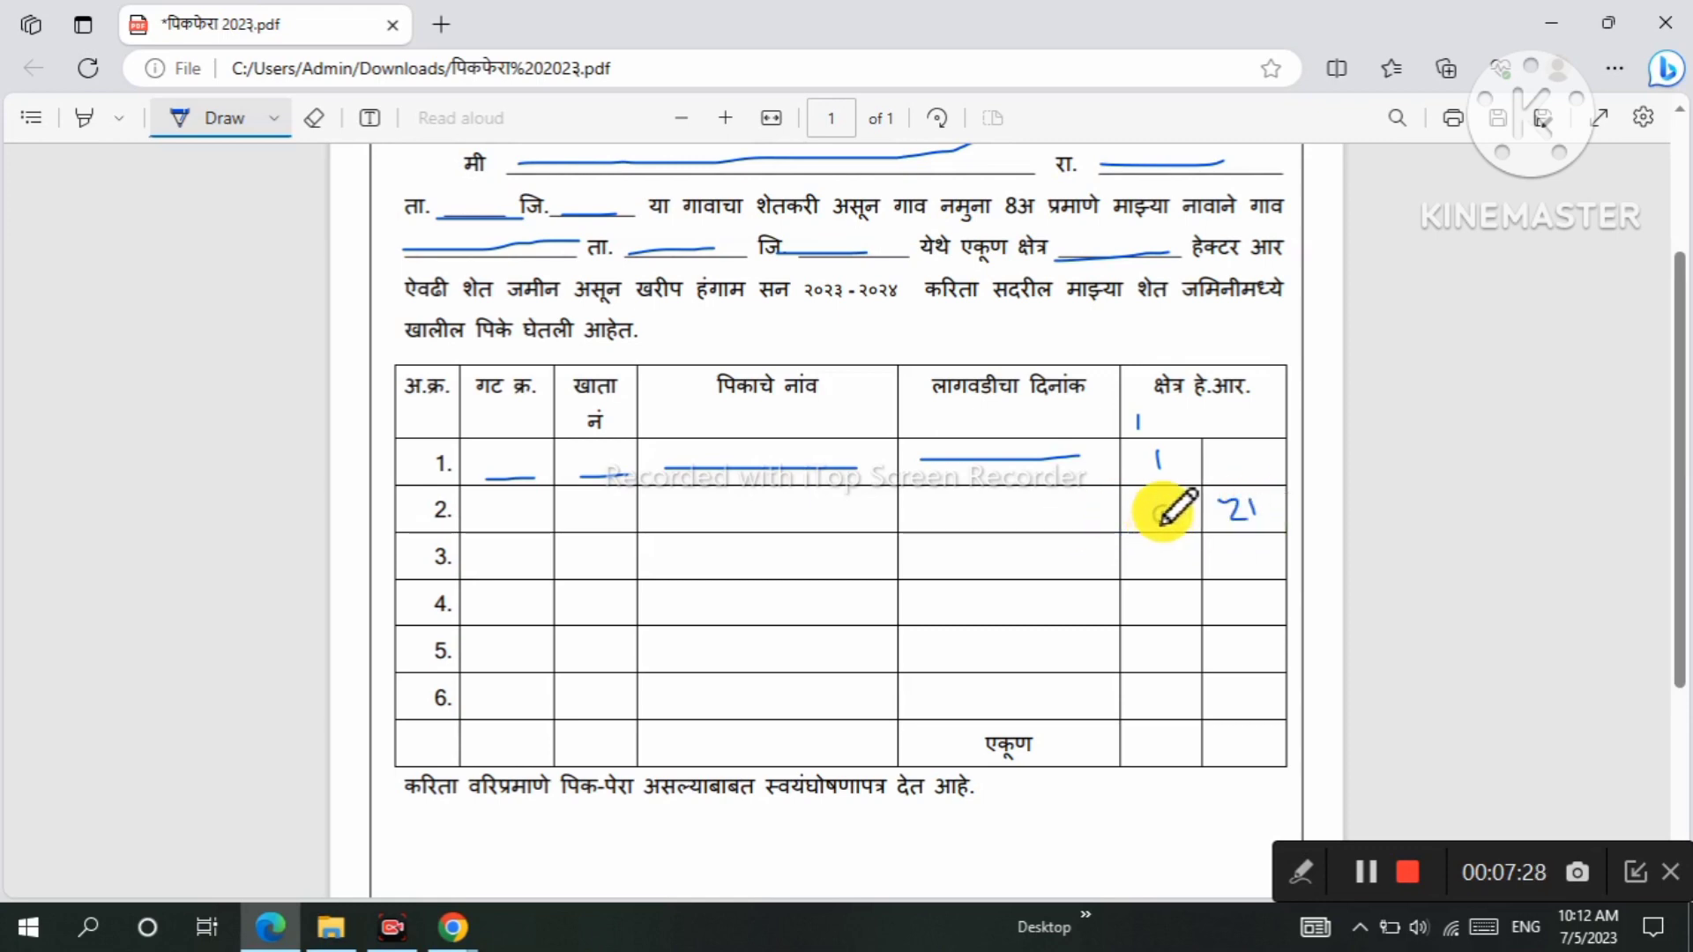
{"action": "mouse_move", "coordinate": [1150, 735]}
{"action": "left_mouse_down"}
{"action": "mouse_move", "coordinate": [1157, 759]}
{"action": "mouse_move", "coordinate": [1277, 752]}
{"action": "left_mouse_up"}
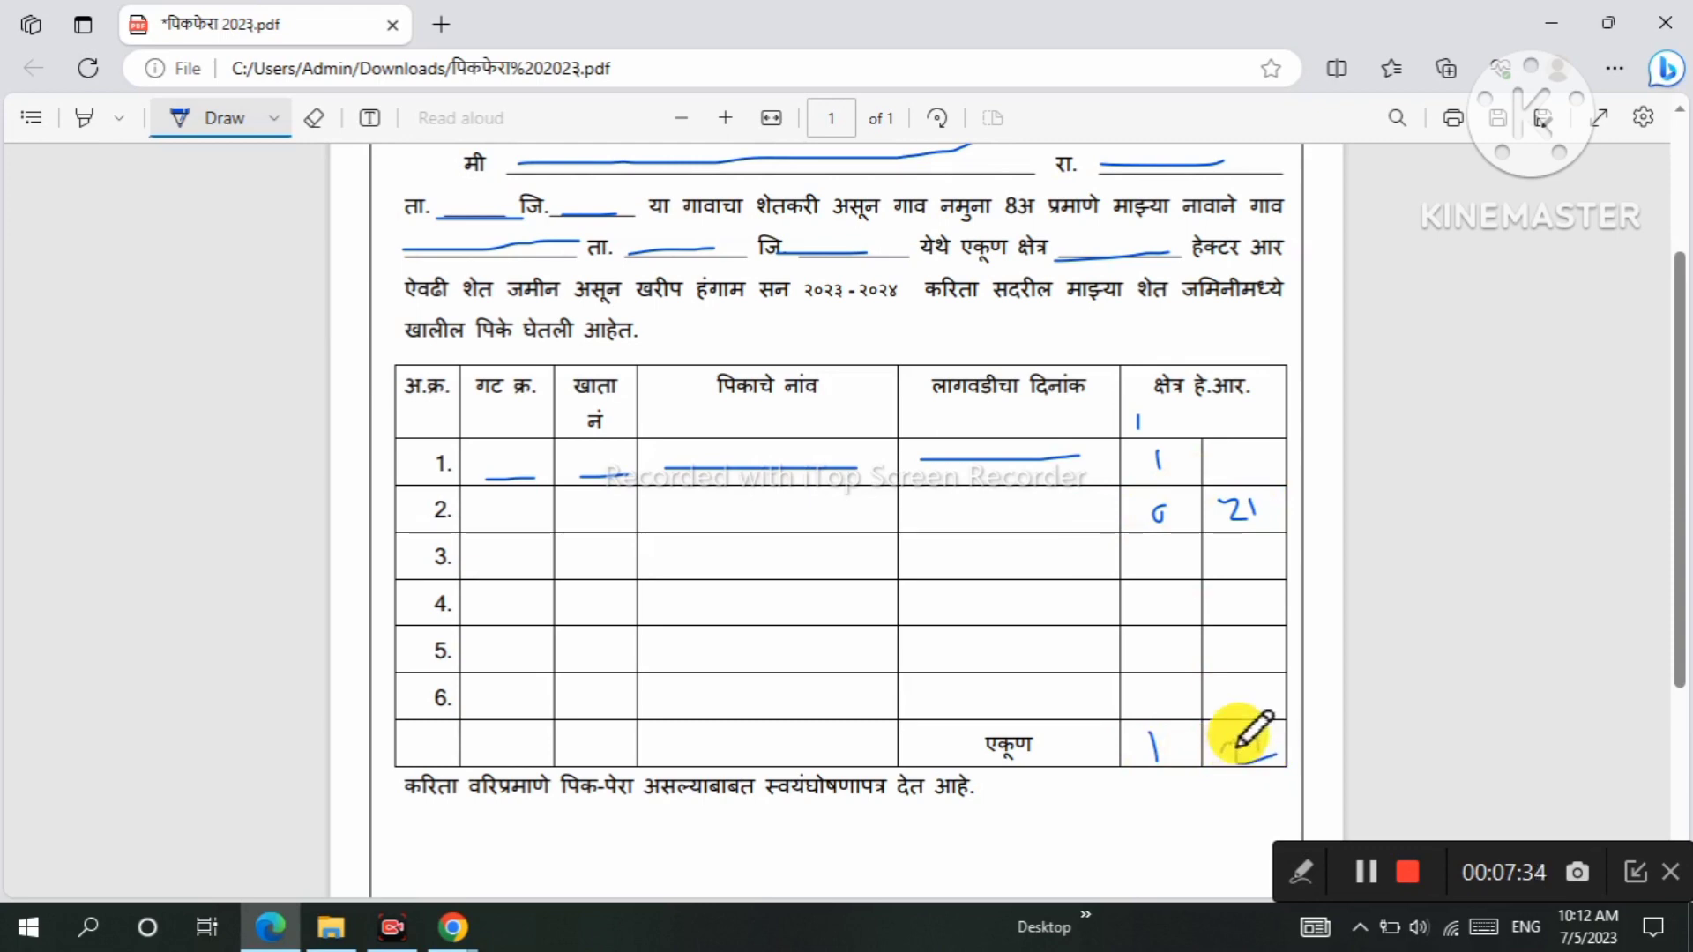
Outline the date line and underline the farmer's signature or thumbprint label at the end of the declaration.
{"action": "scroll", "coordinate": [1230, 692], "scroll_direction": "down", "scroll_amount": 5}
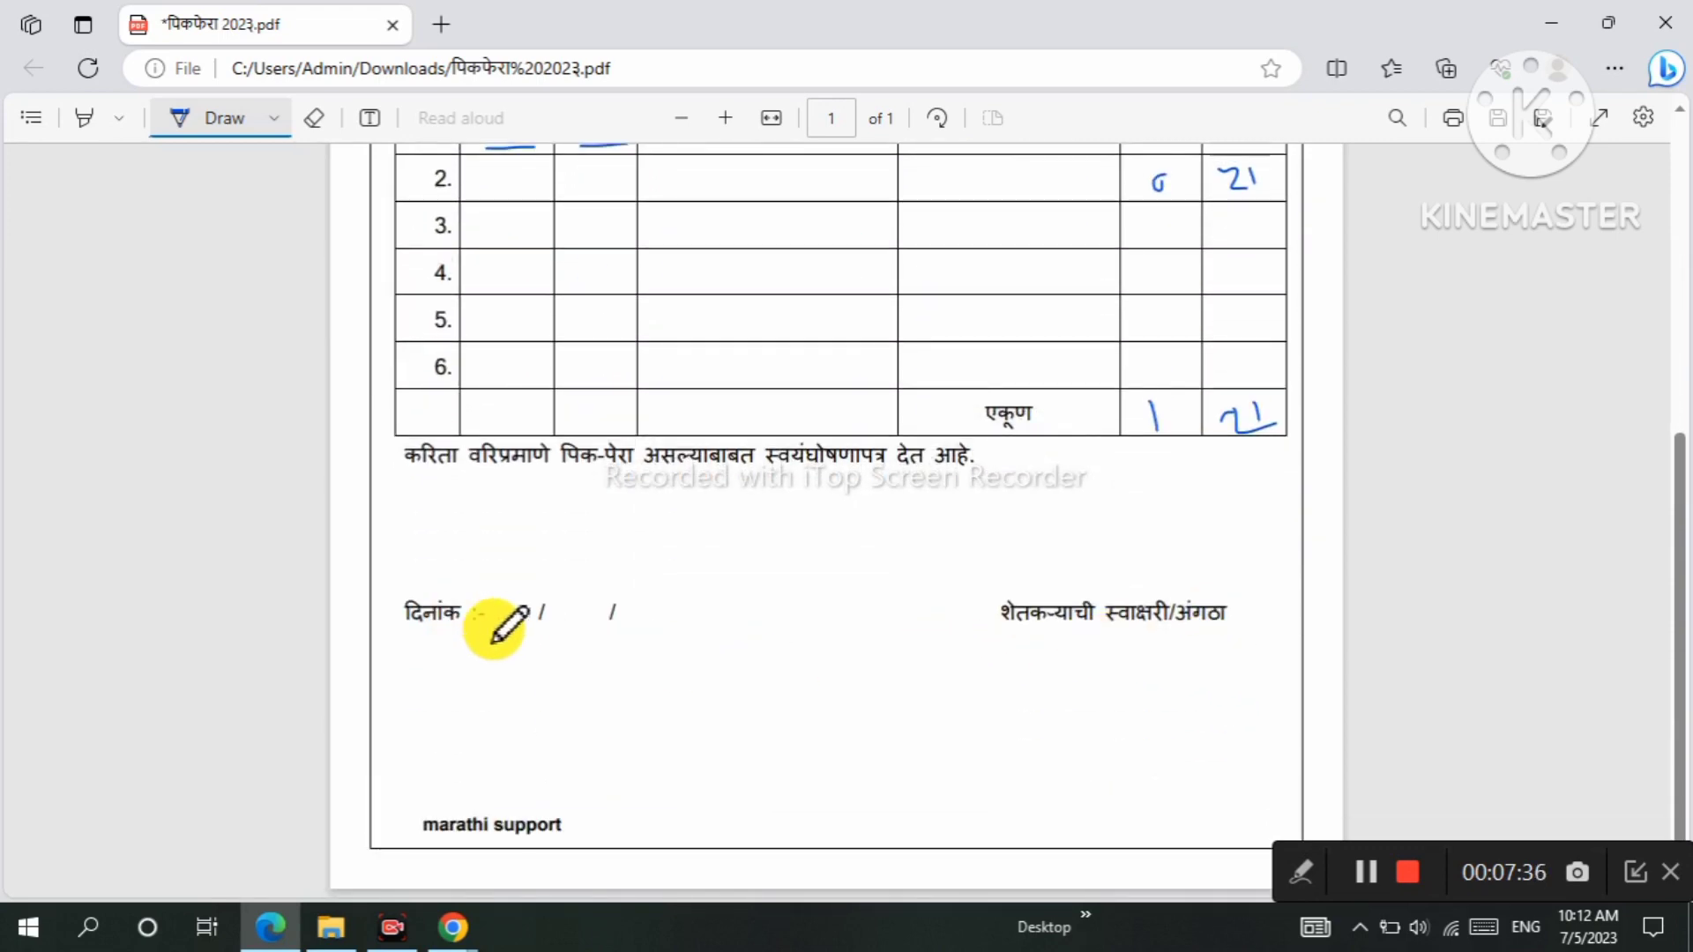
{"action": "mouse_move", "coordinate": [413, 647]}
{"action": "left_mouse_down"}
{"action": "mouse_move", "coordinate": [657, 639]}
{"action": "mouse_move", "coordinate": [661, 591]}
{"action": "mouse_move", "coordinate": [435, 583]}
{"action": "left_mouse_up"}
{"action": "left_click_drag", "start_coordinate": [992, 644], "coordinate": [1214, 646]}
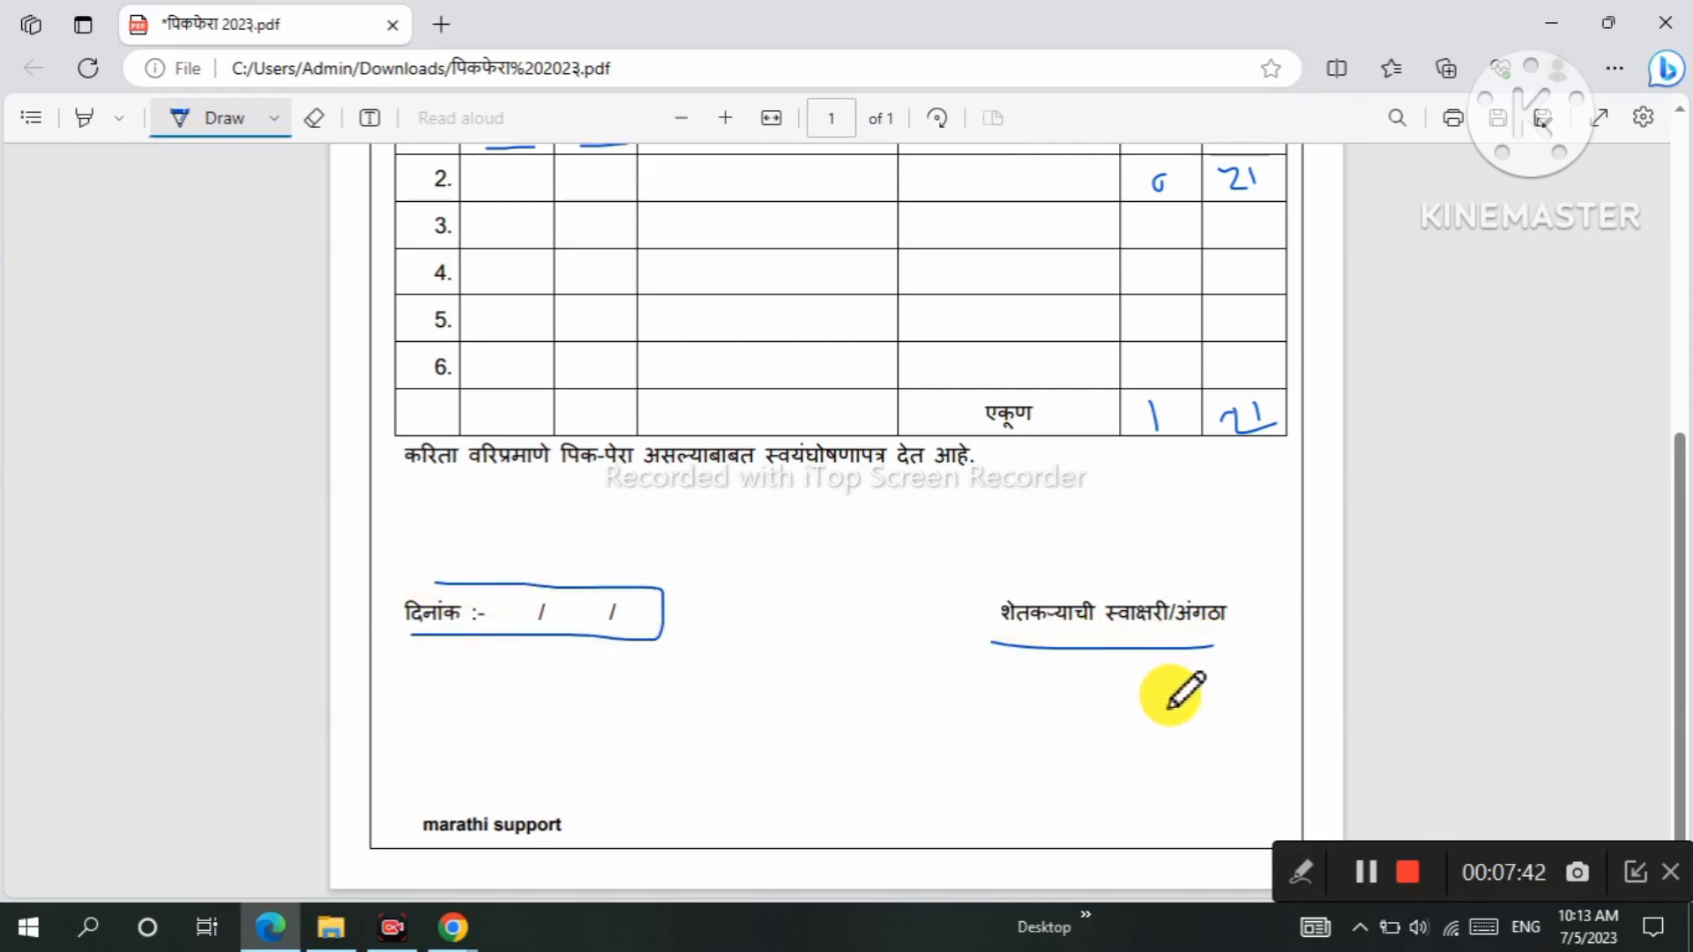
Return to the insurance form in Chrome and upload the SOWING CERTIFICATE file as the sowing certificate under Application Documents.
{"action": "key", "text": "alt+Tab"}
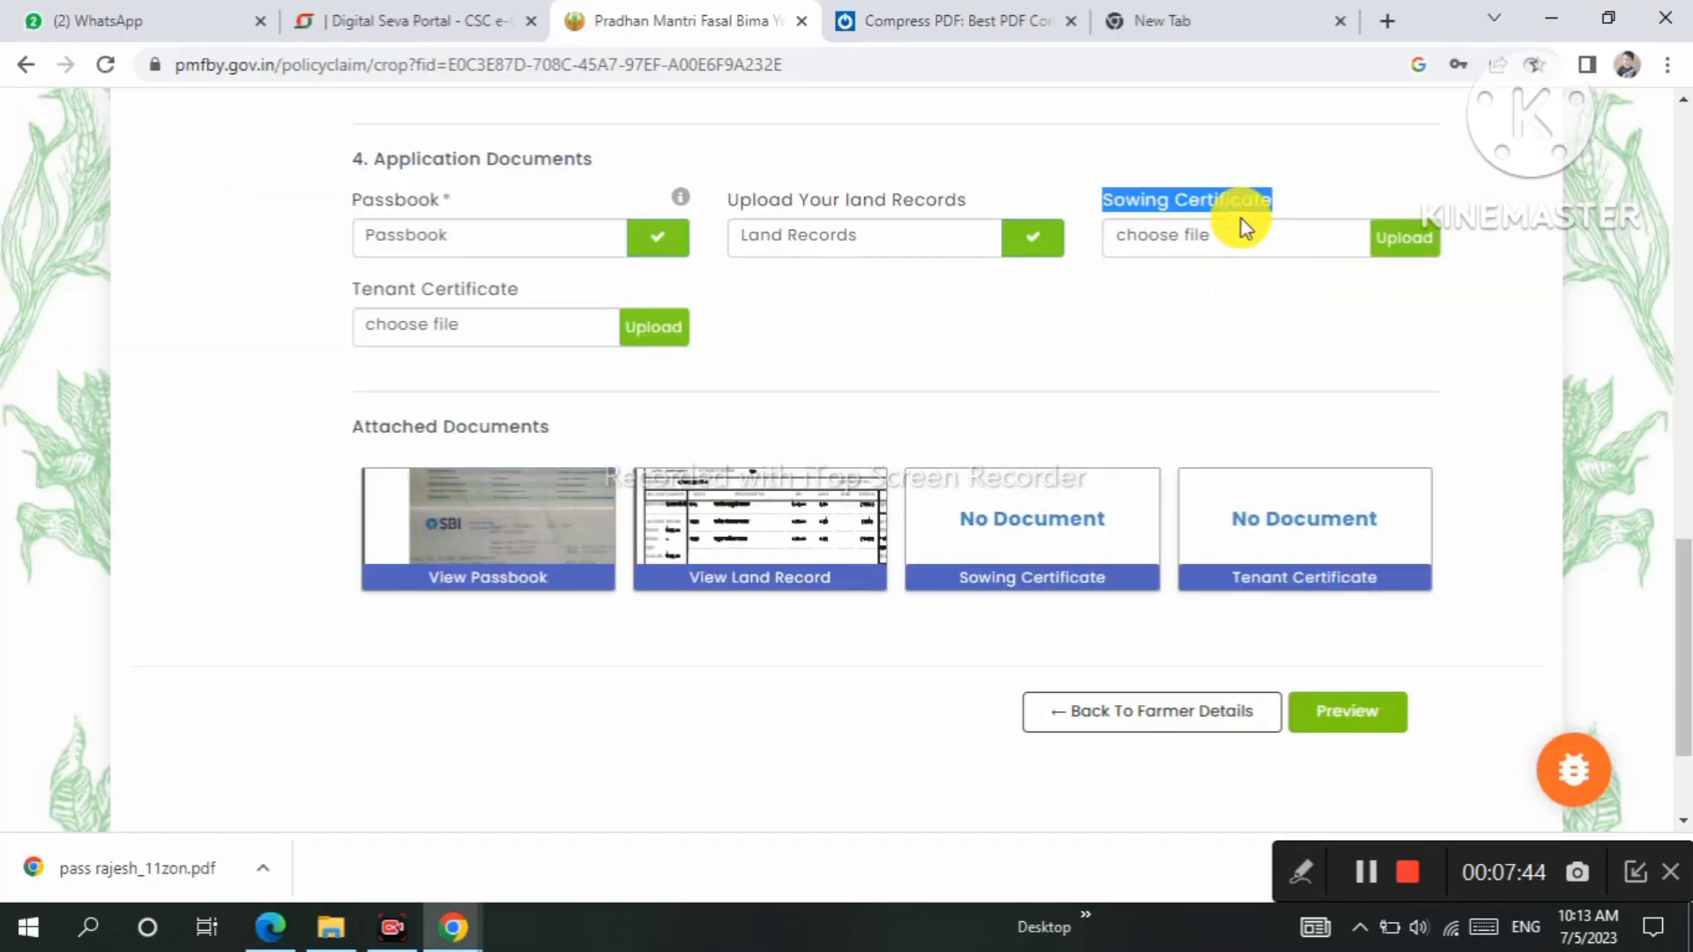
{"action": "left_click", "coordinate": [1243, 242]}
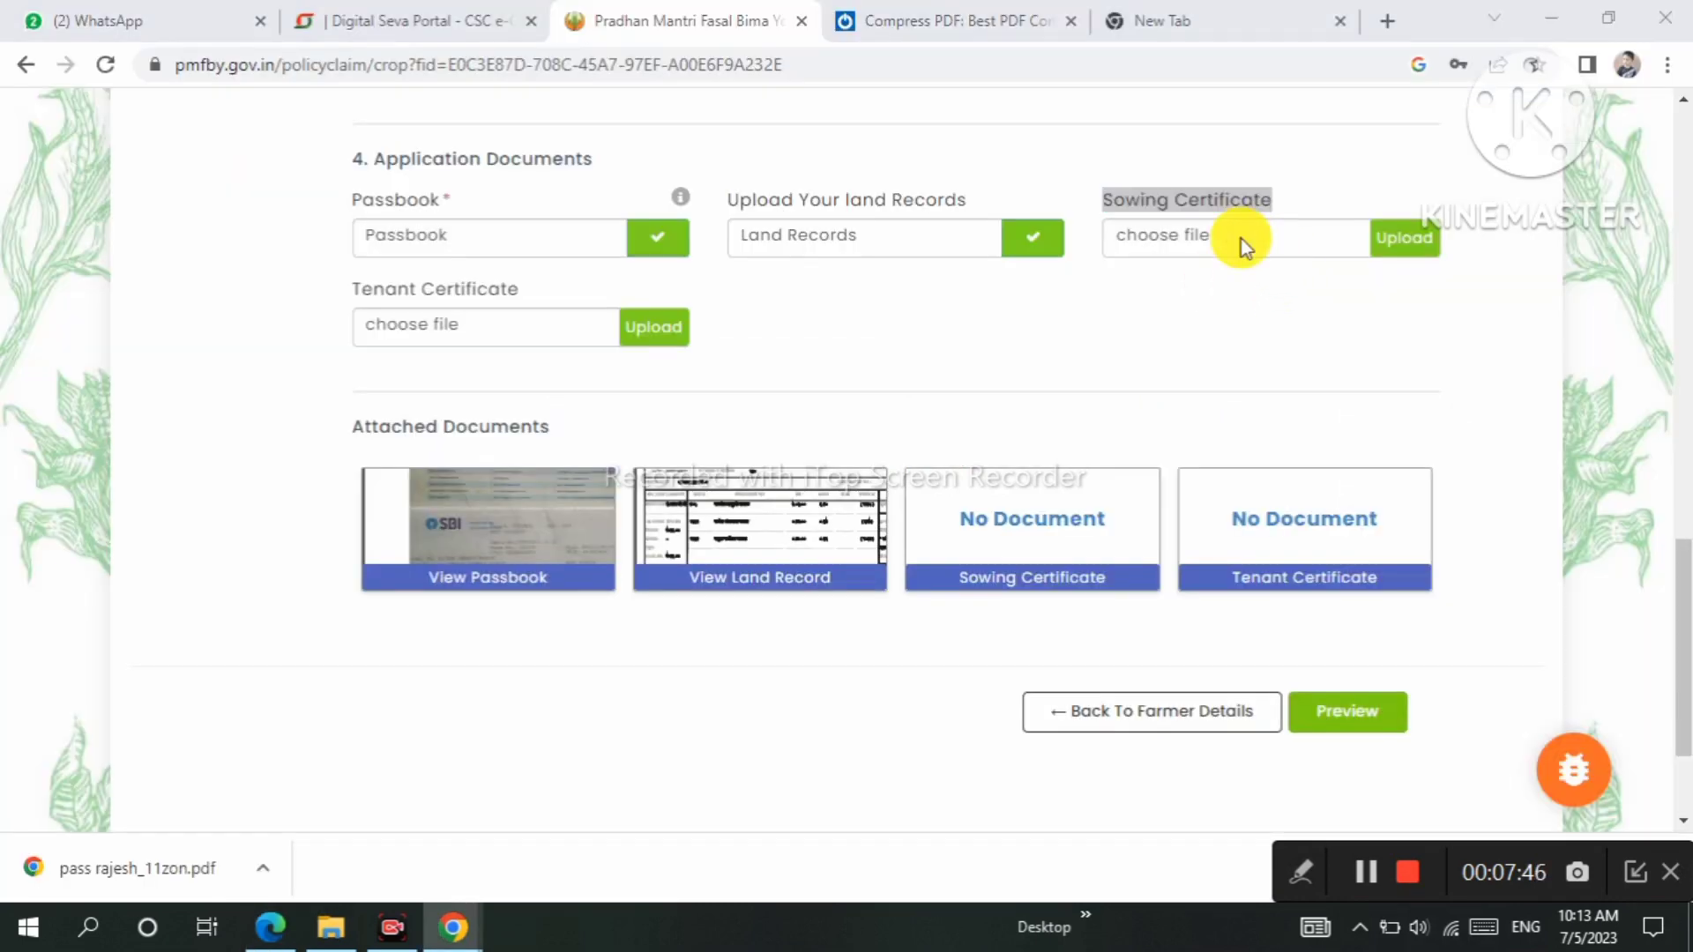
{"action": "double_click", "coordinate": [373, 241]}
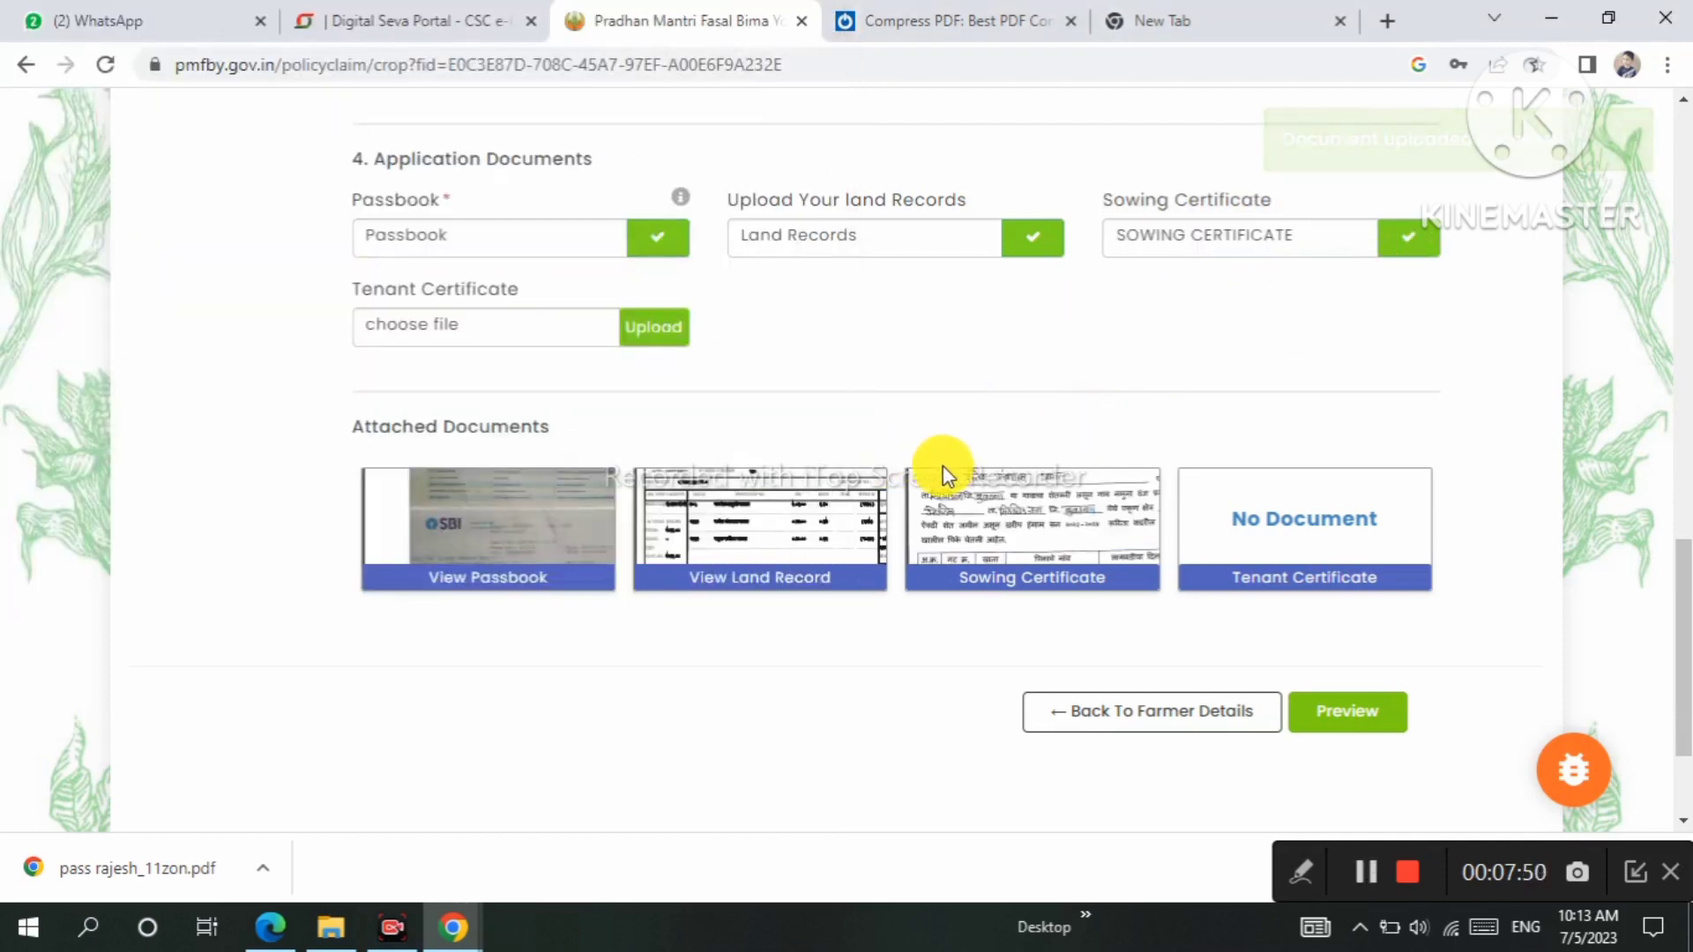
Preview the application, review its bank, farmer and crop details and attached documents, and submit it.
{"action": "scroll", "coordinate": [1341, 485], "scroll_direction": "down", "scroll_amount": 2}
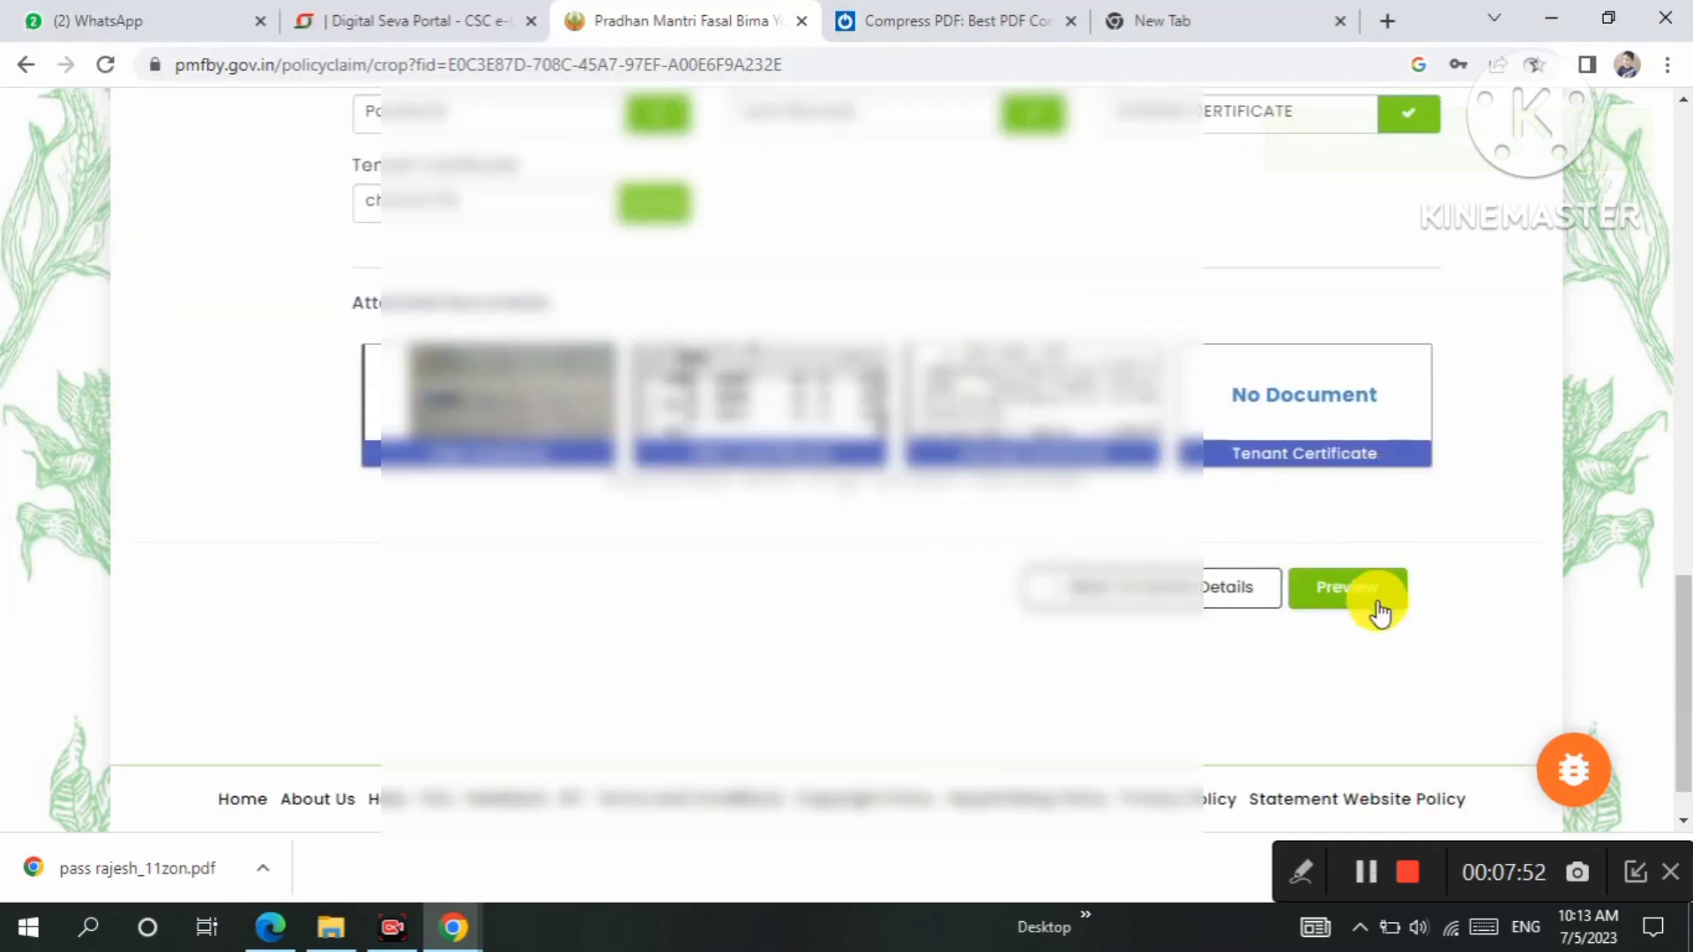
{"action": "left_click", "coordinate": [1361, 601]}
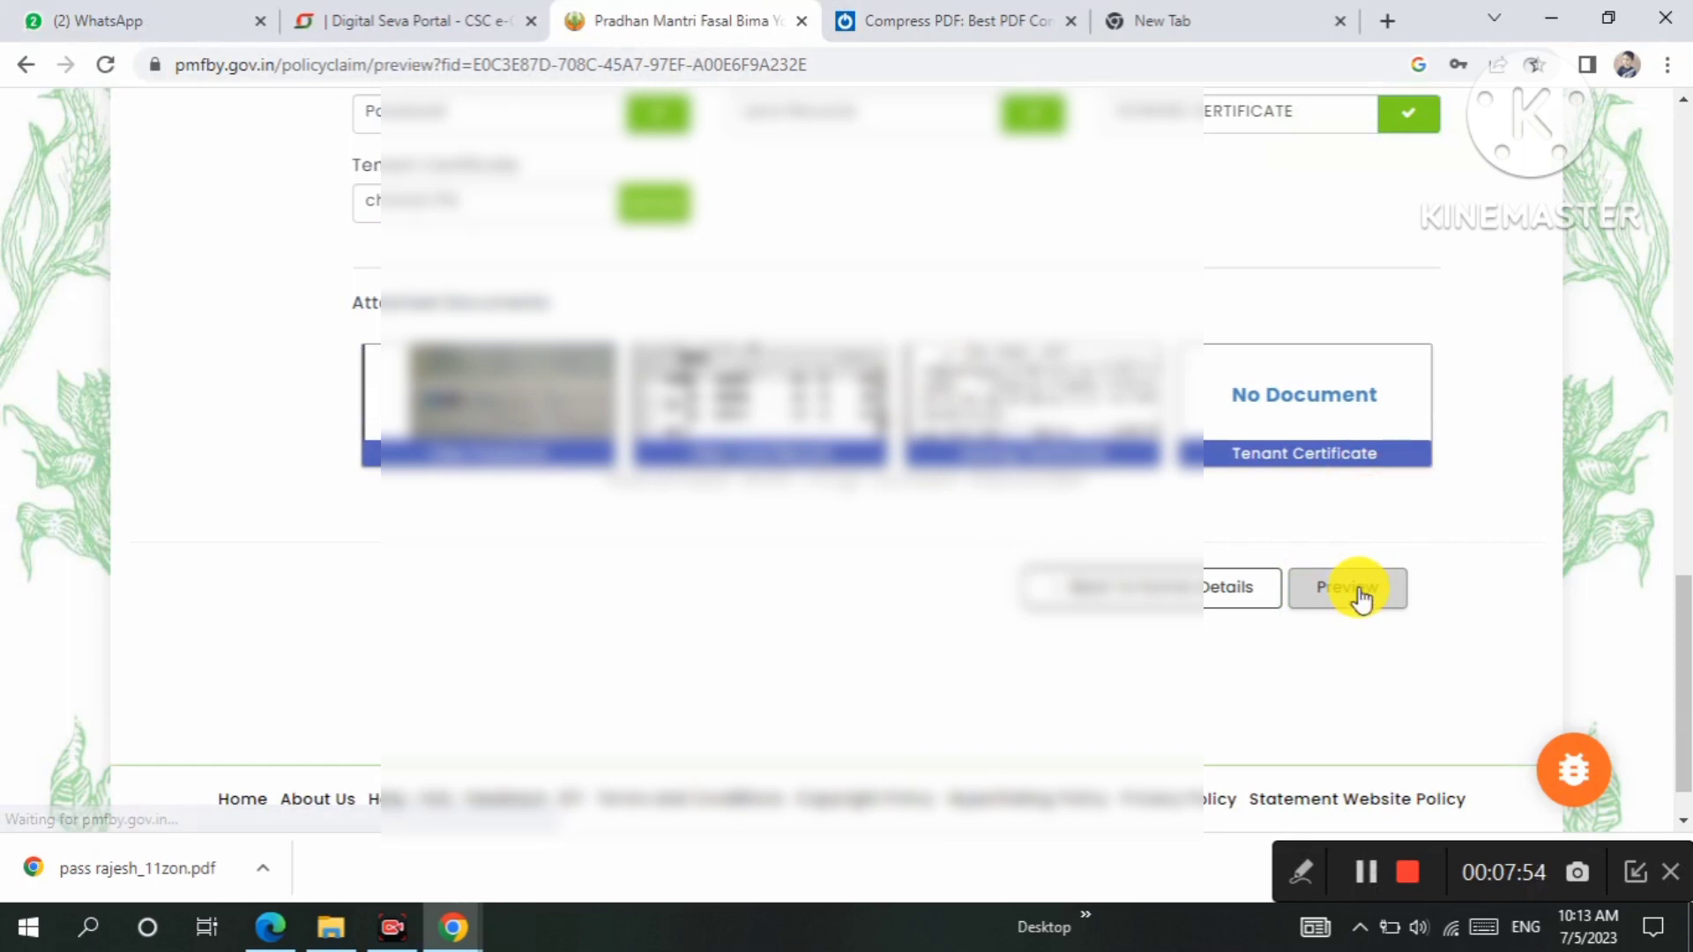
{"action": "scroll", "coordinate": [979, 374], "scroll_direction": "down", "scroll_amount": 3}
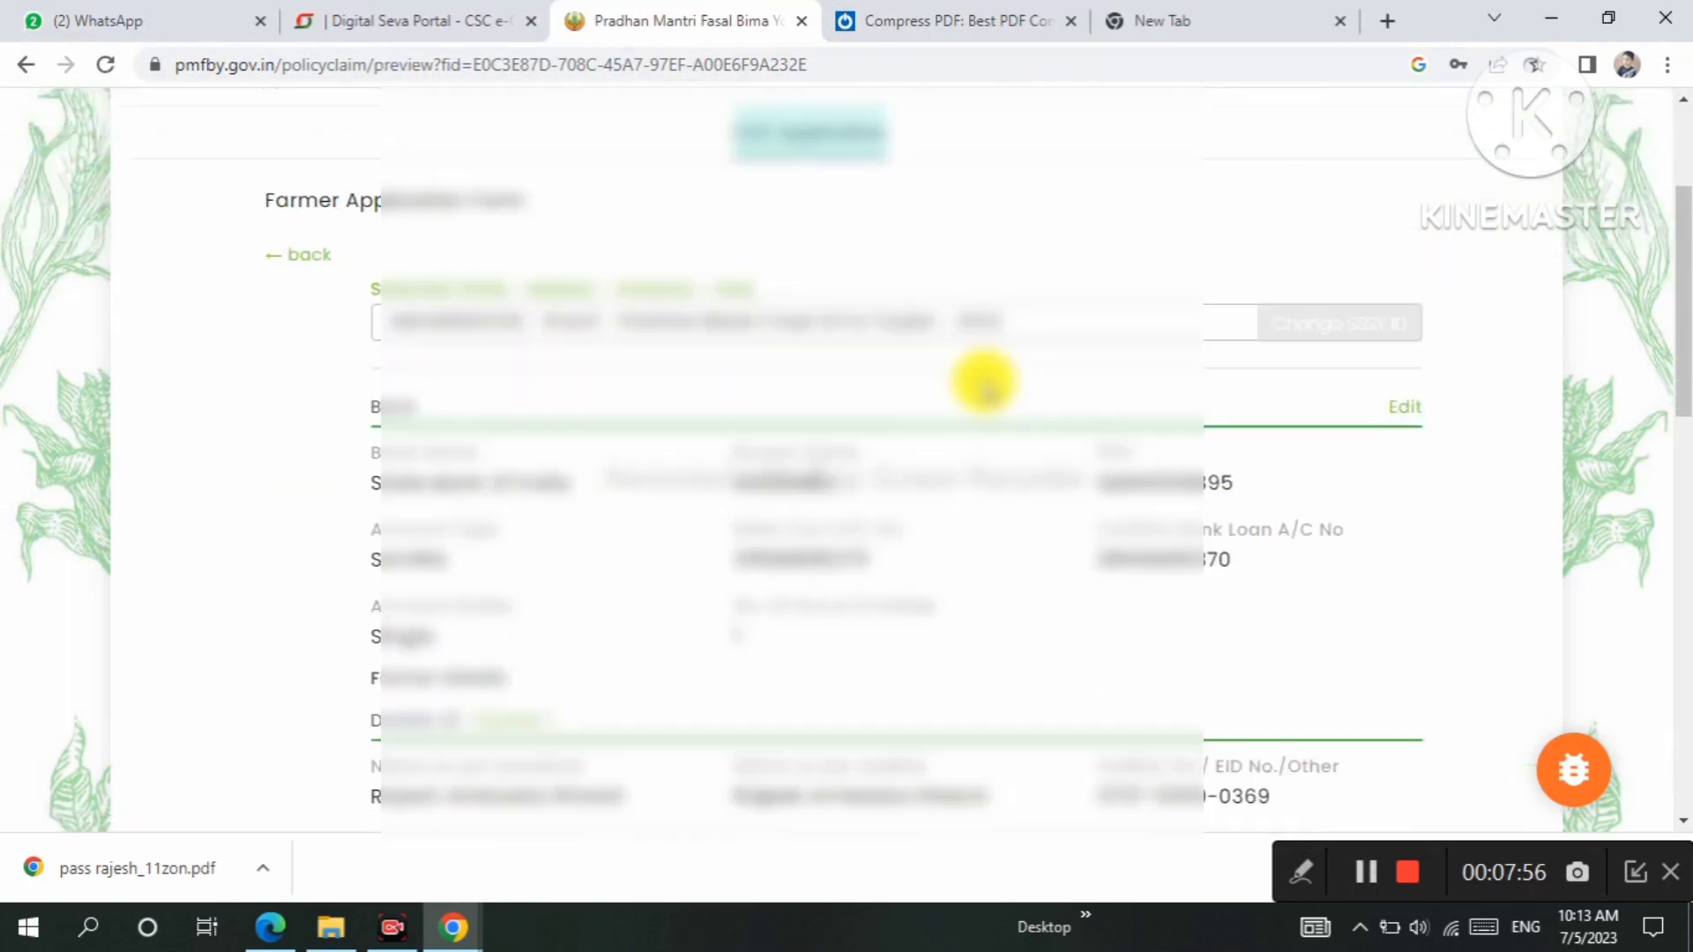
{"action": "scroll", "coordinate": [984, 381], "scroll_direction": "down", "scroll_amount": 10}
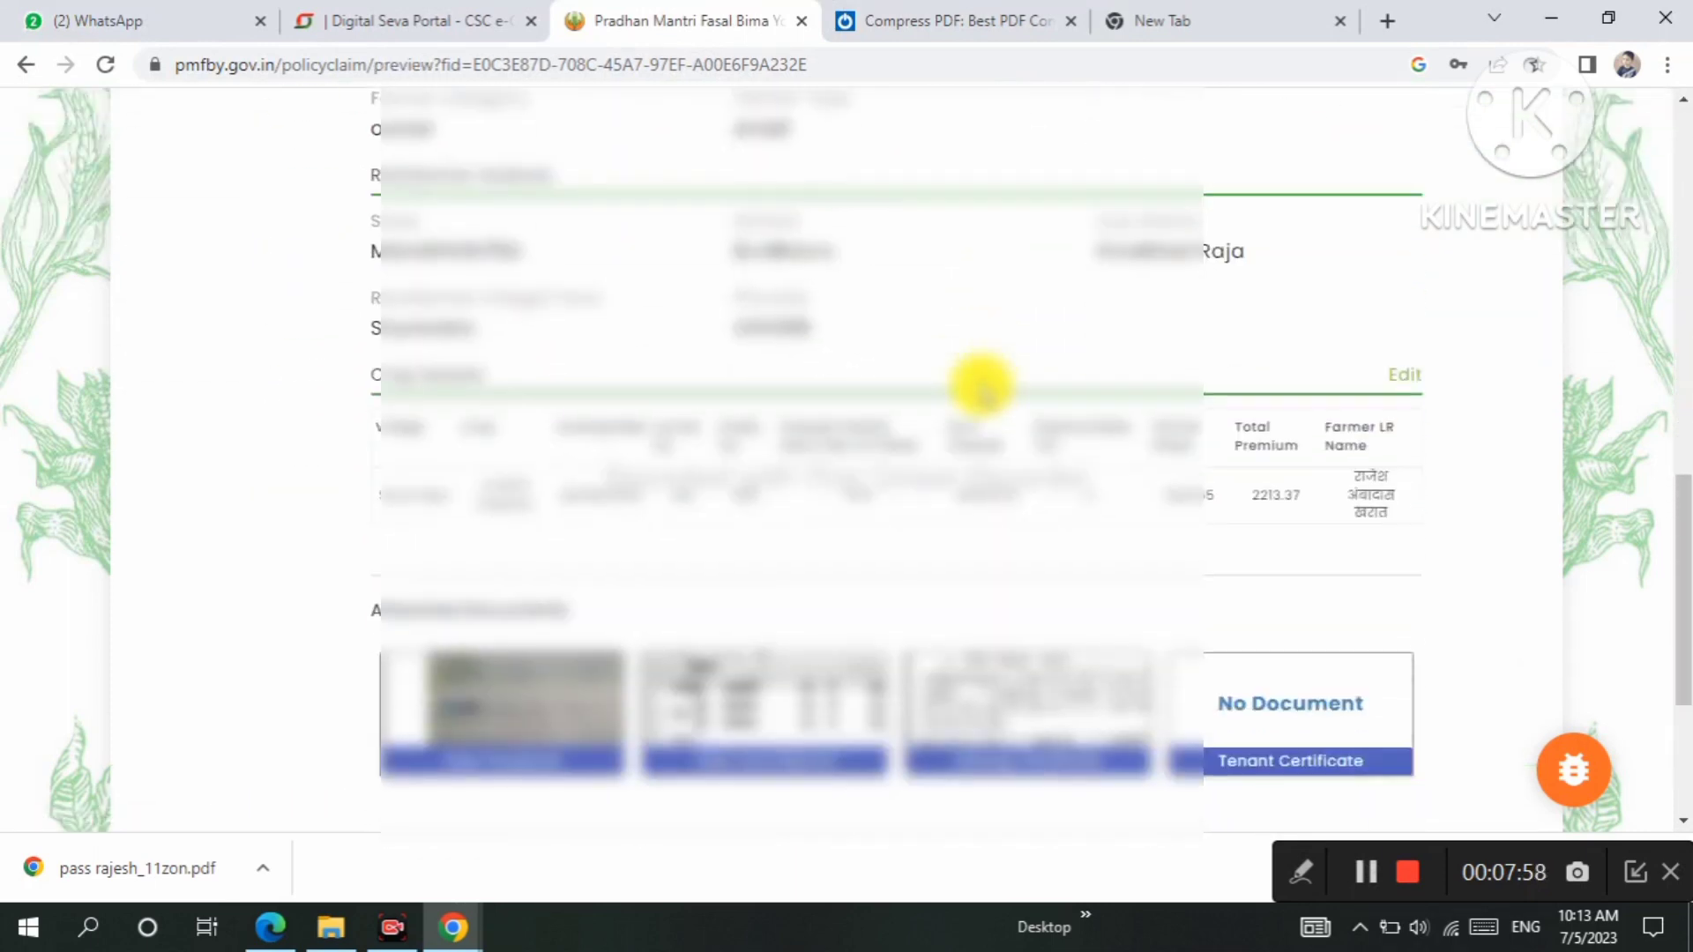
{"action": "scroll", "coordinate": [977, 381], "scroll_direction": "down", "scroll_amount": 5}
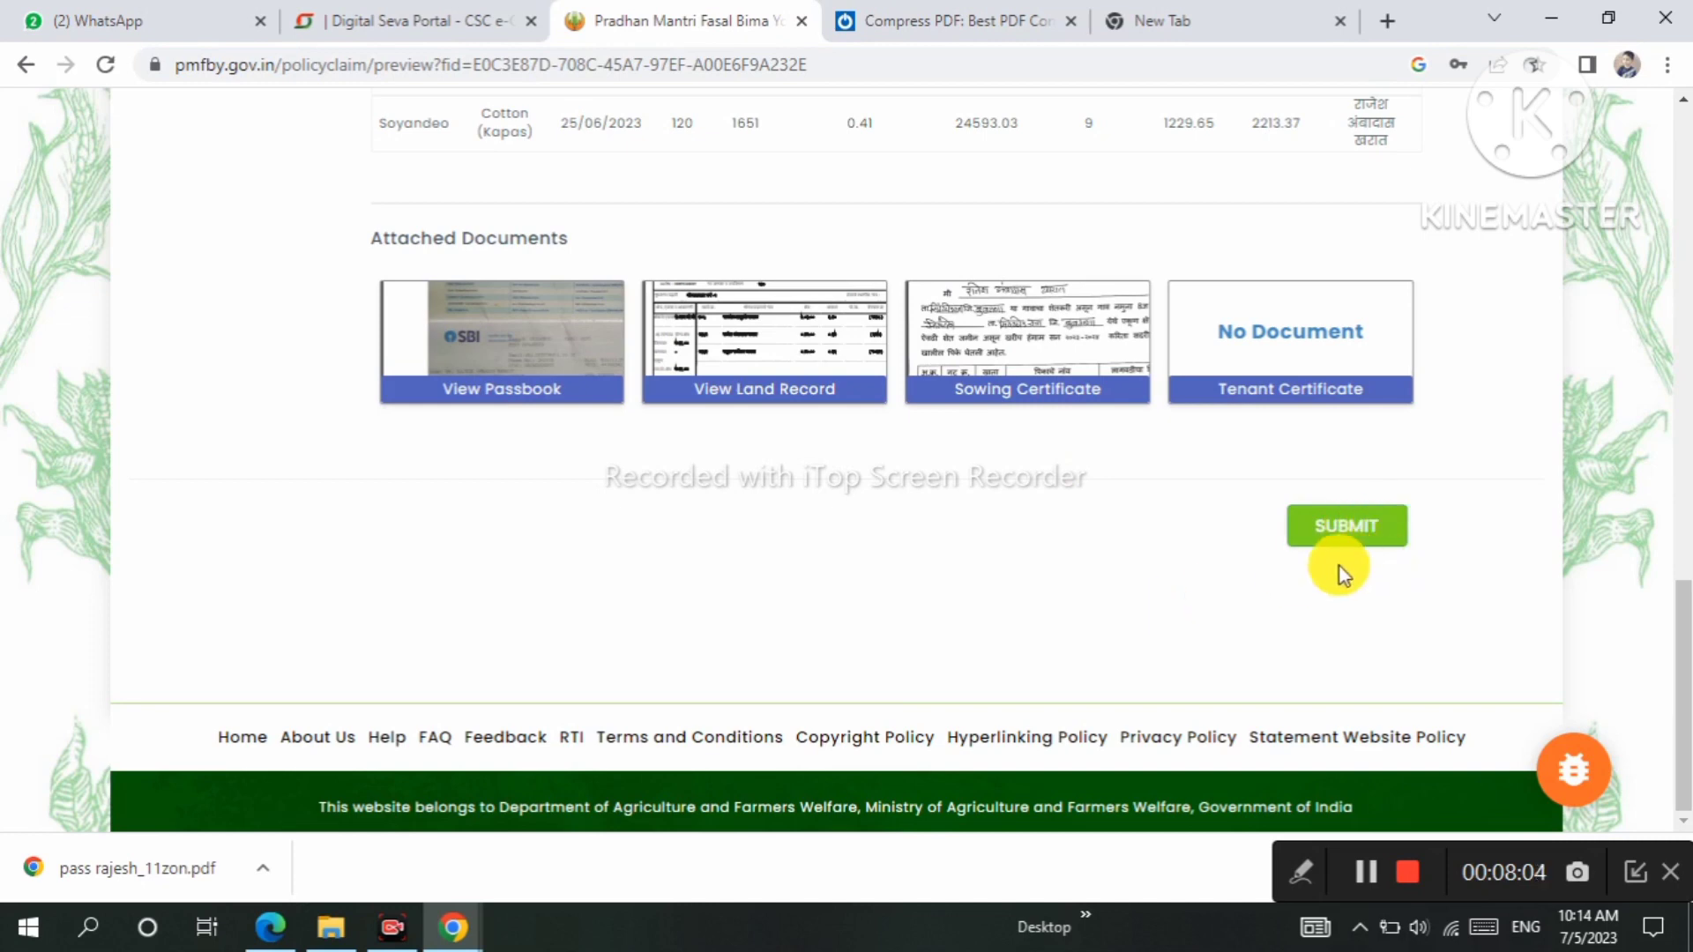
{"action": "left_click", "coordinate": [1352, 540]}
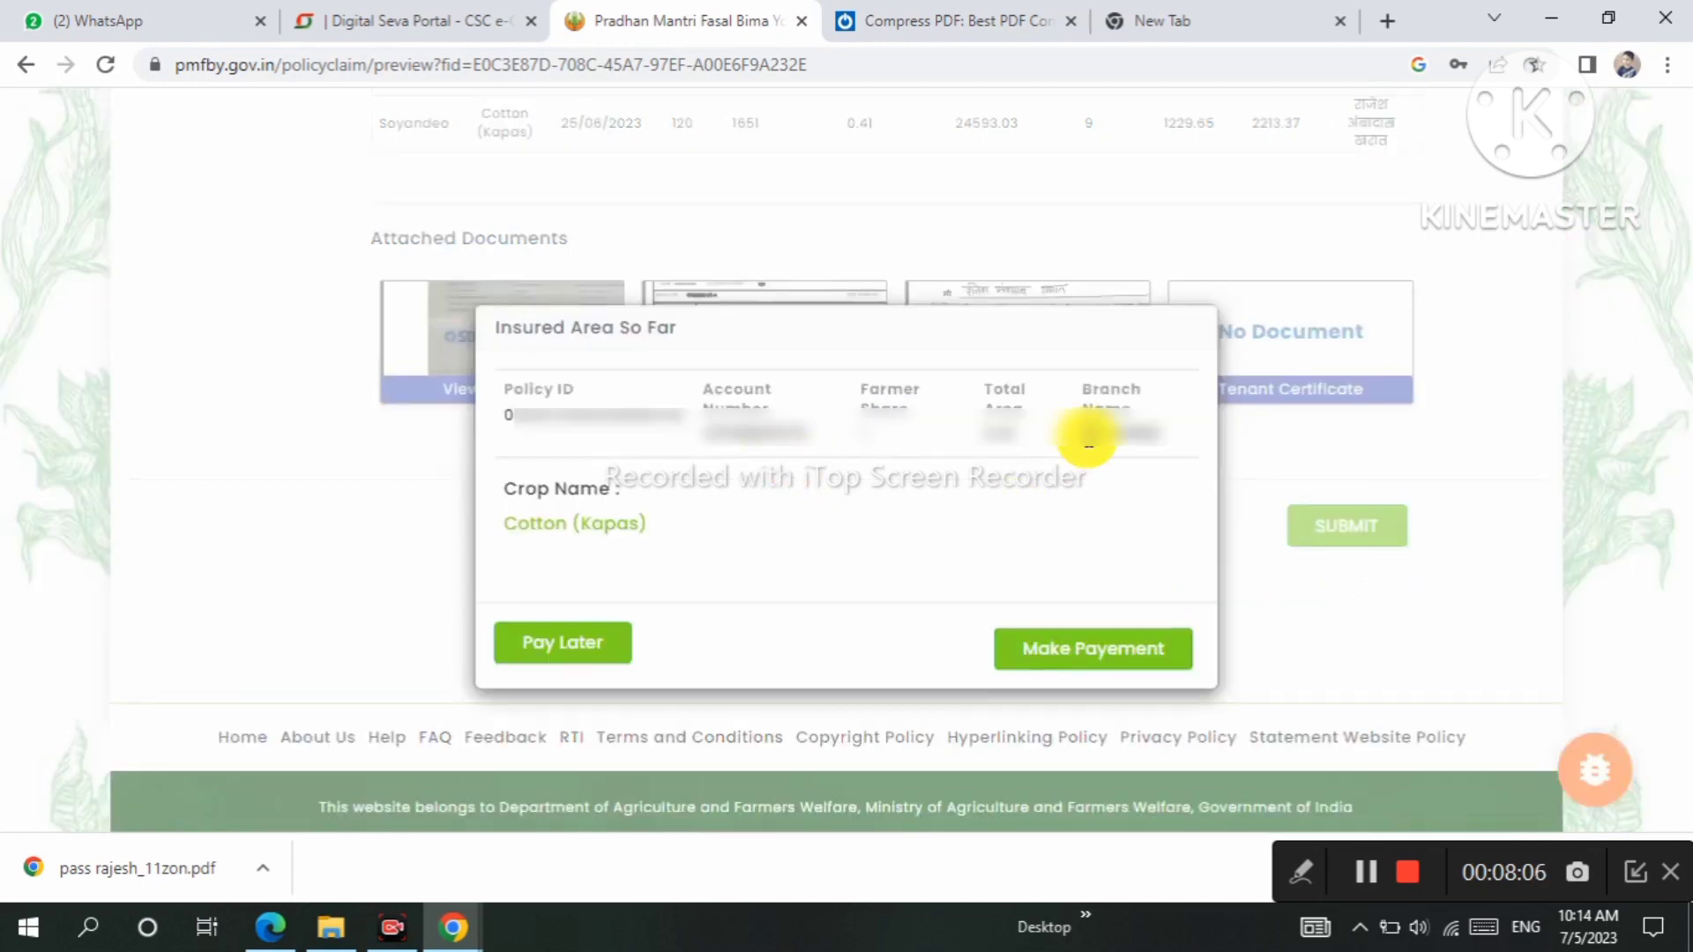
Proceed to payment and pay ₹1 from the CSC wallet, entering the wallet account password and the wallet PIN.
{"action": "left_click", "coordinate": [1093, 657]}
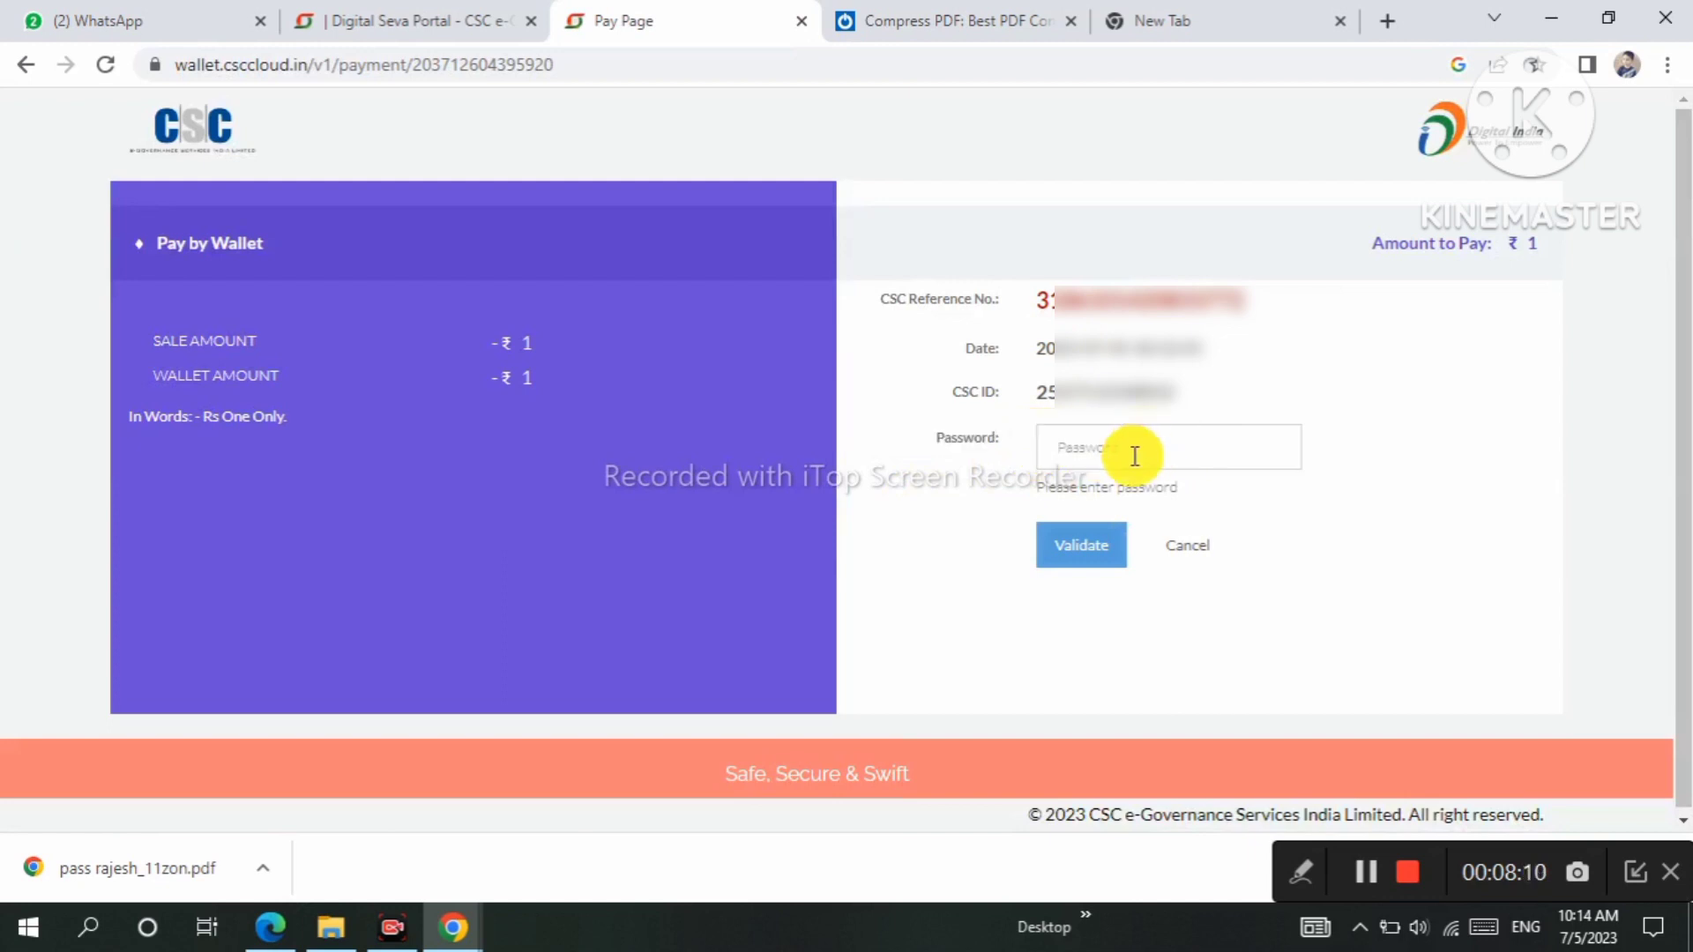
{"action": "left_click", "coordinate": [1051, 562]}
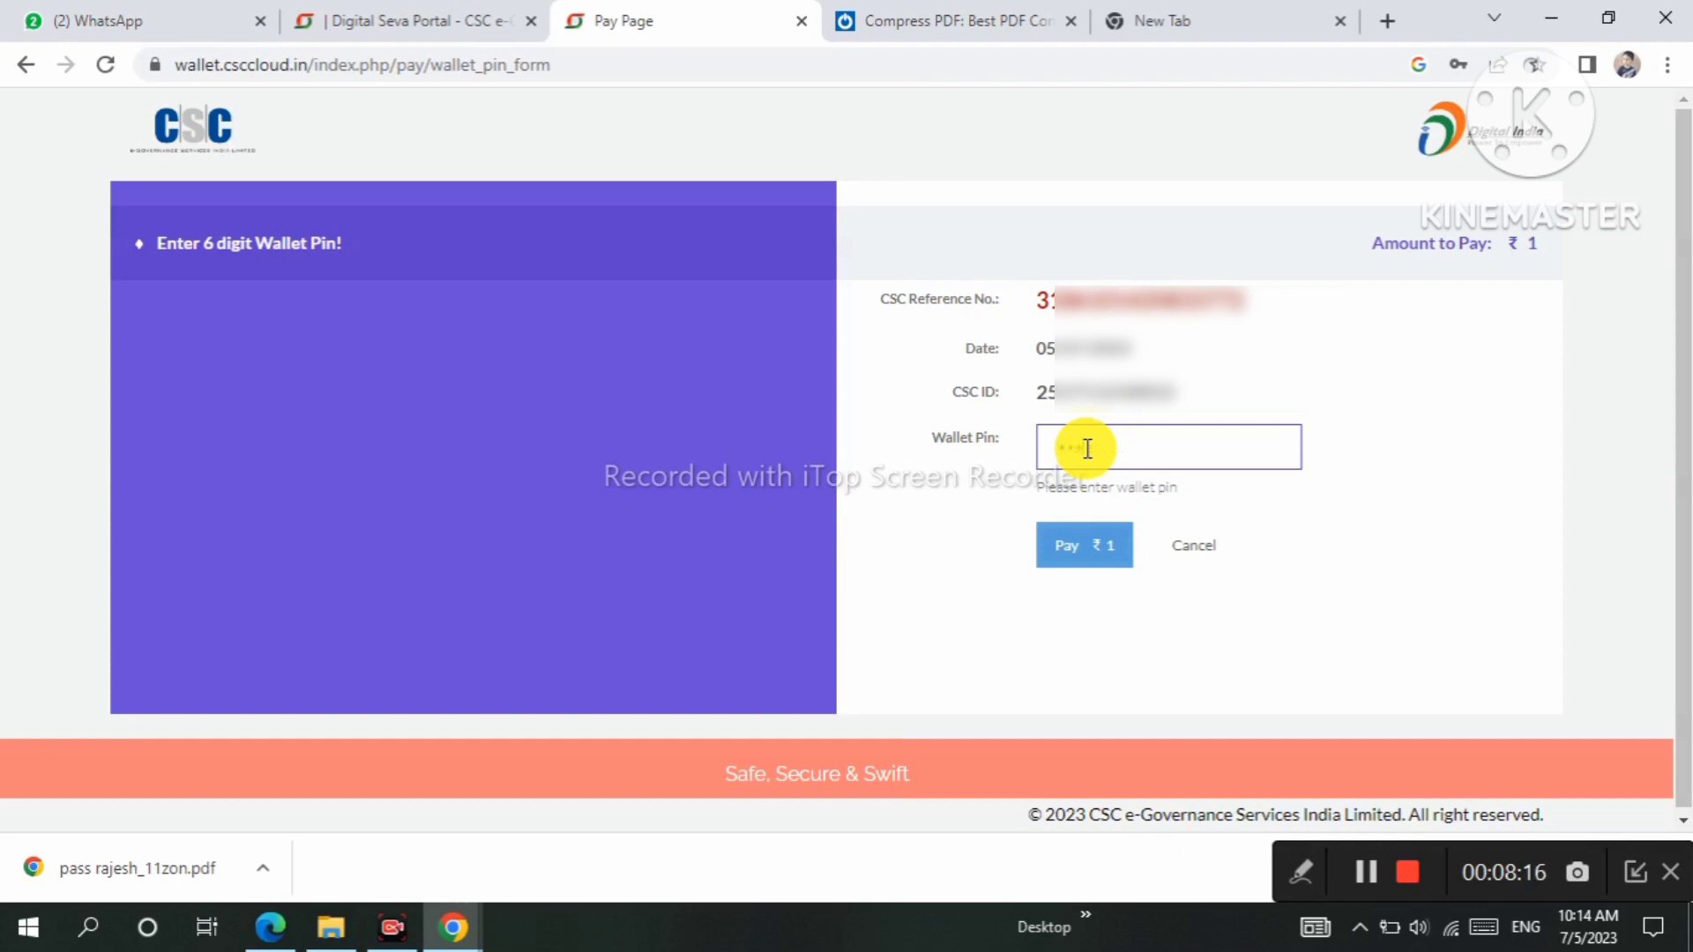
{"action": "left_click", "coordinate": [1092, 551]}
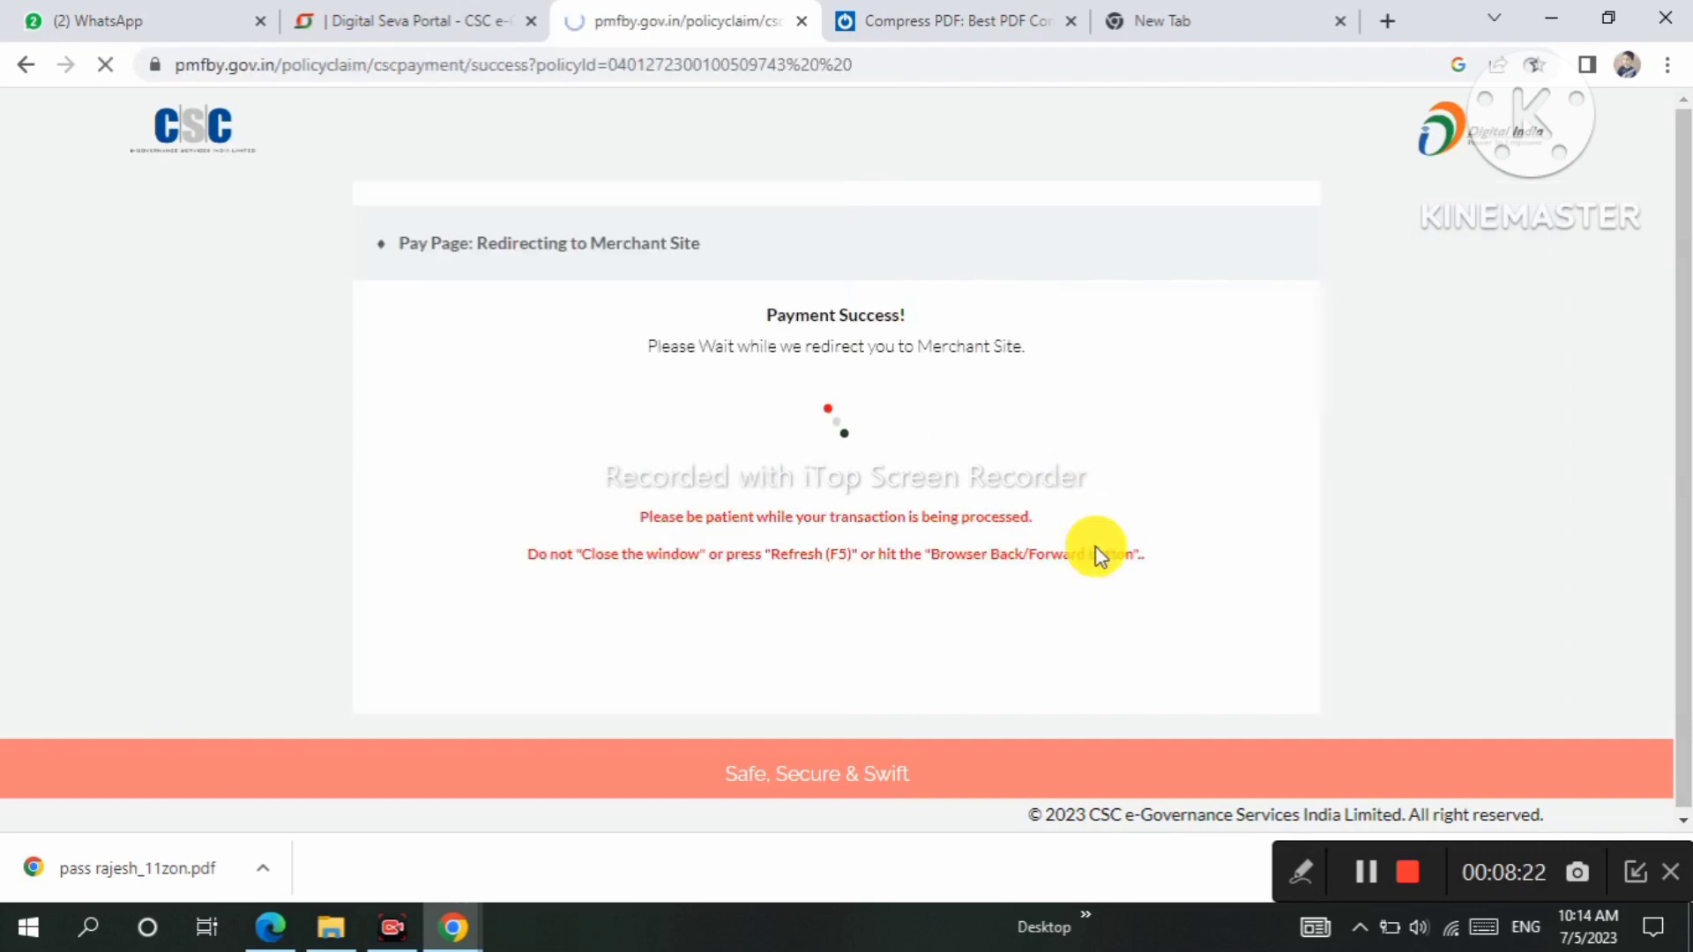